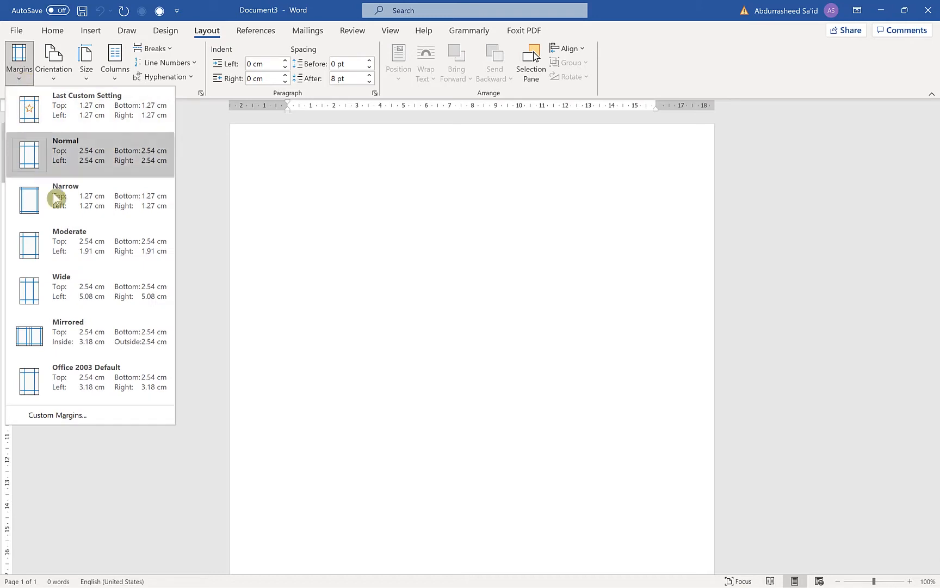
Apply the Narrow margins to the blank document and set a custom paper size of 5.3 cm wide by 7.5 cm high
{"action": "left_click", "coordinate": [81, 201]}
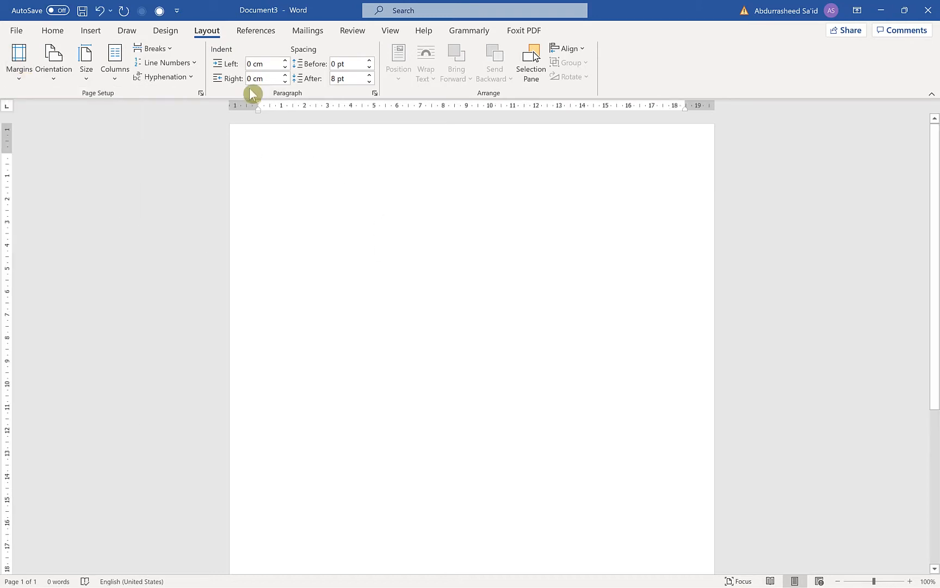
{"action": "left_click", "coordinate": [89, 78]}
{"action": "left_click", "coordinate": [109, 439]}
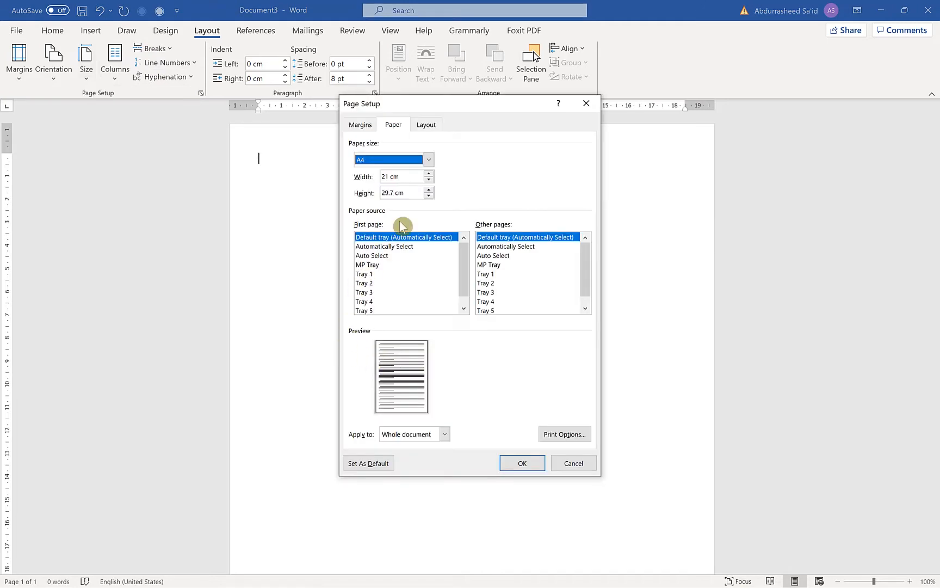
{"action": "left_click_drag", "start_coordinate": [417, 181], "coordinate": [321, 170]}
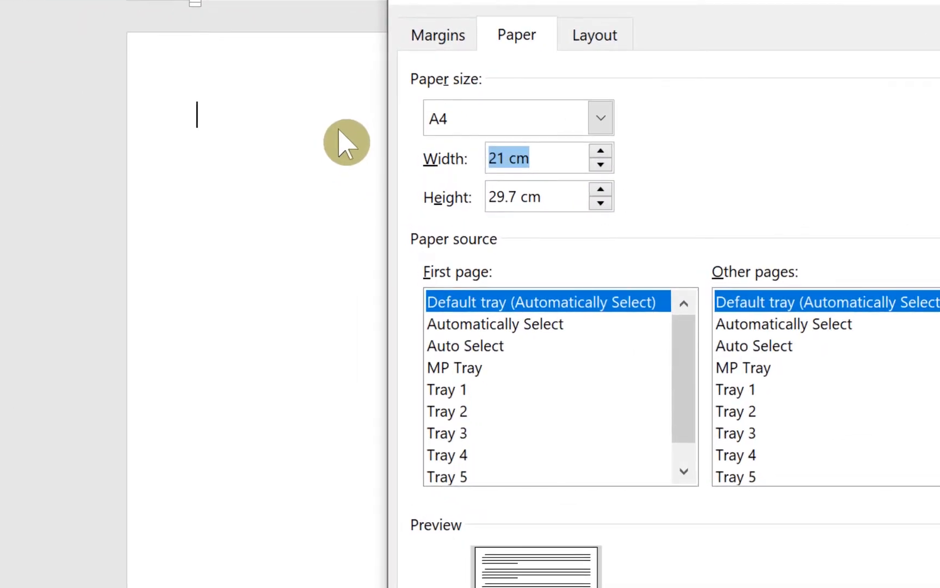
{"action": "type", "text": "5.3"}
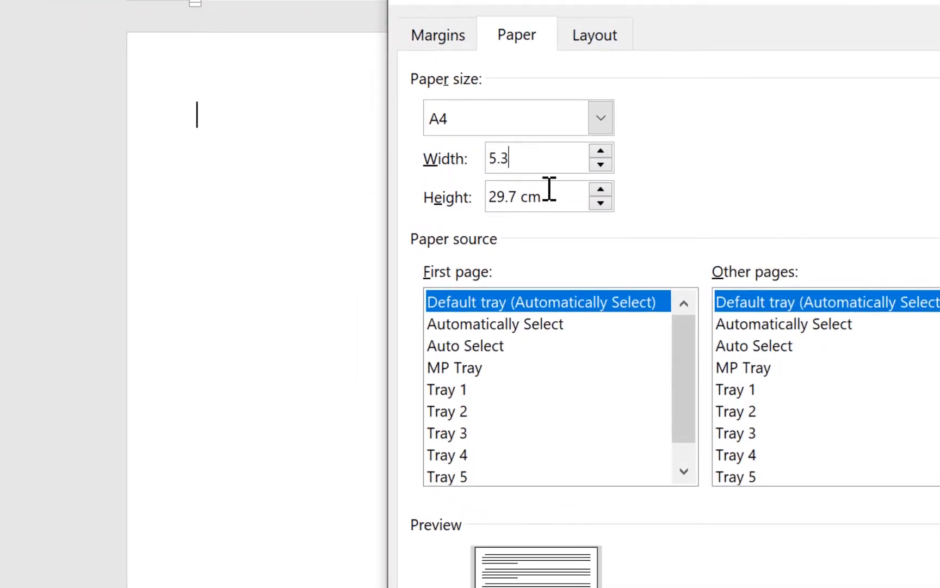
{"action": "left_click_drag", "start_coordinate": [548, 190], "coordinate": [319, 157]}
{"action": "type", "text": "7.5"}
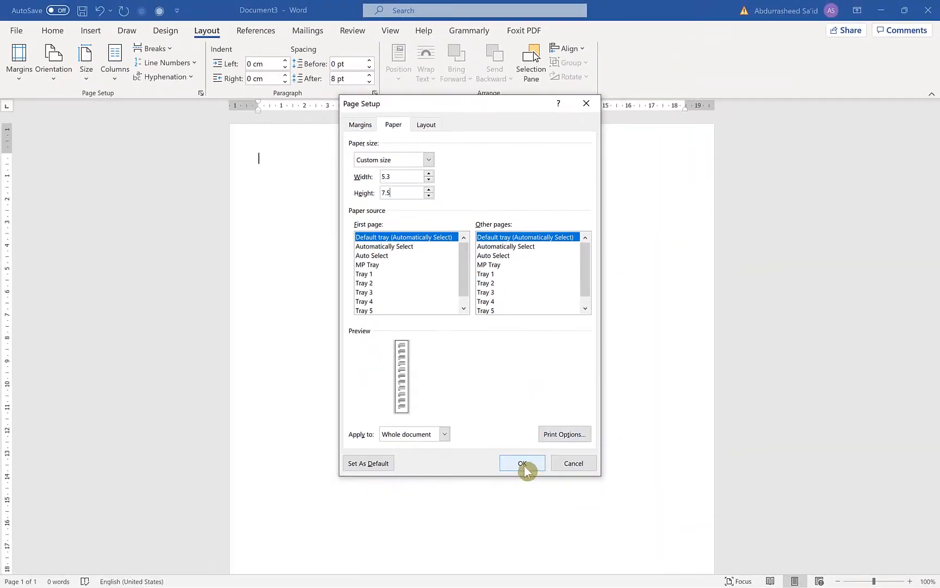
{"action": "left_click", "coordinate": [522, 465]}
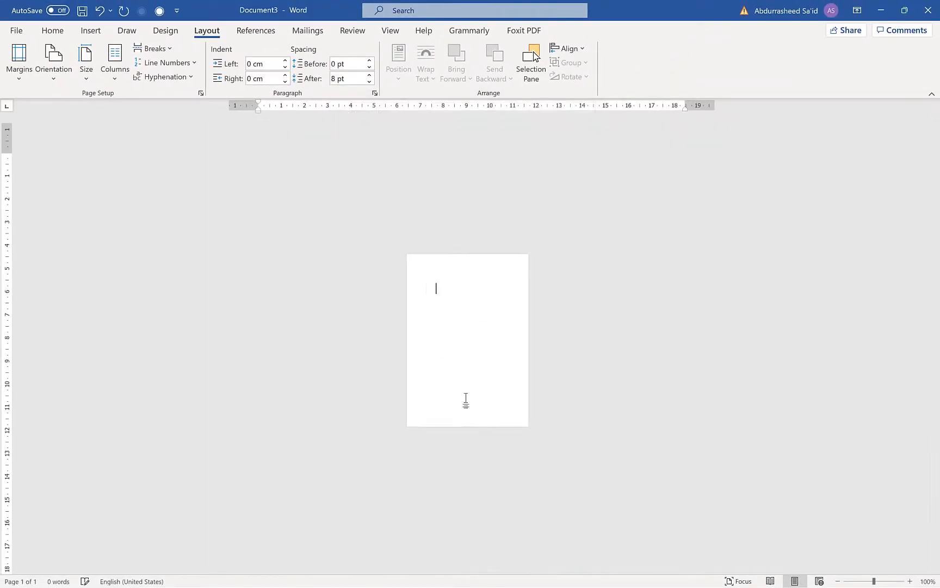
Zoom in on the small page to 260% so its content can be edited comfortably
{"action": "left_click", "coordinate": [909, 581]}
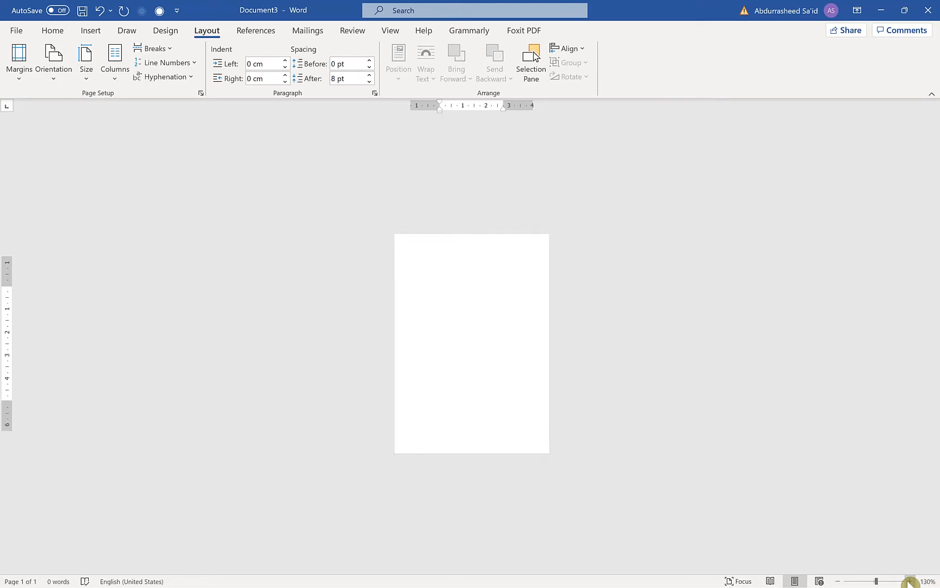
{"action": "left_click", "coordinate": [910, 581]}
{"action": "left_click", "coordinate": [910, 581]}
{"action": "left_click", "coordinate": [909, 581]}
{"action": "left_click", "coordinate": [909, 580]}
{"action": "left_click", "coordinate": [909, 581]}
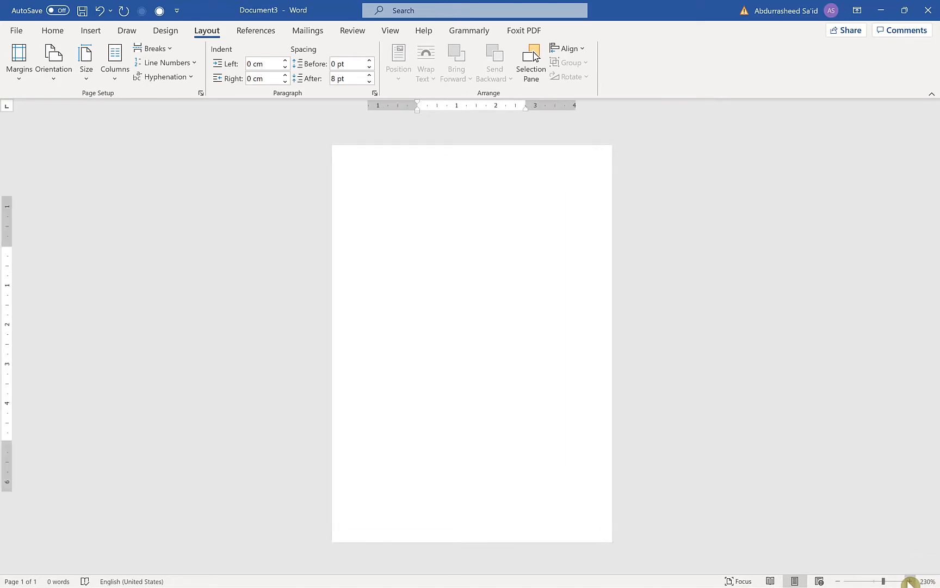
{"action": "left_click", "coordinate": [910, 581]}
{"action": "left_click", "coordinate": [910, 581]}
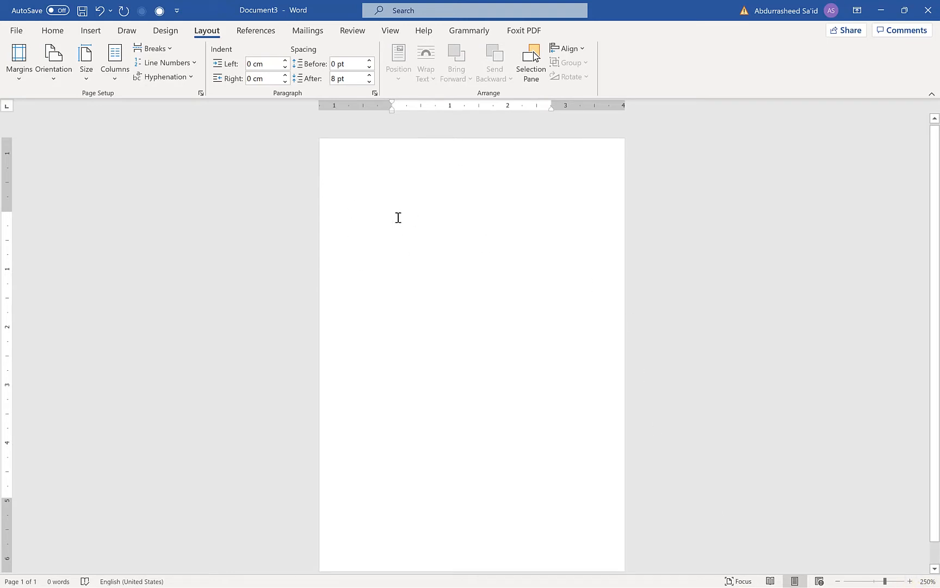
{"action": "left_click", "coordinate": [909, 581]}
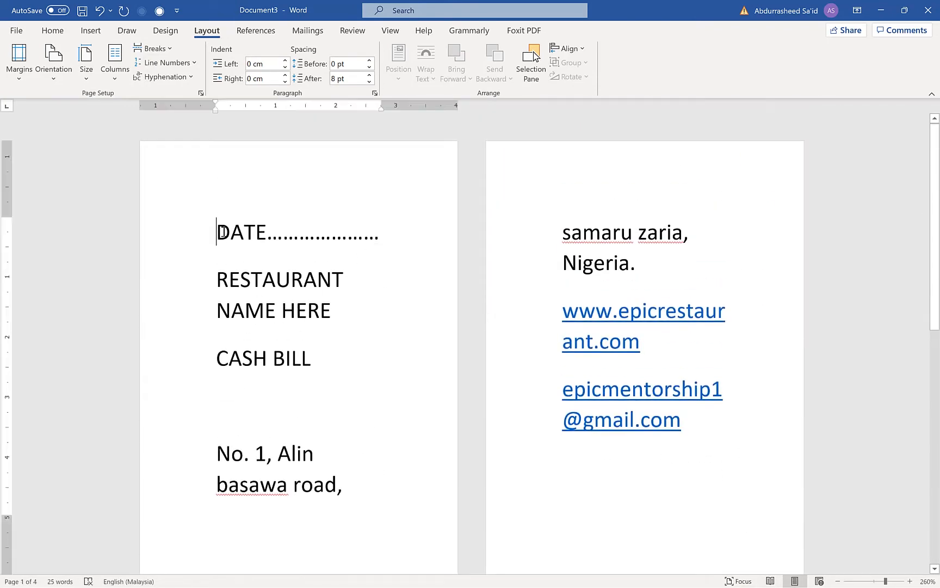
Reduce the font size of all the receipt text to 3
{"action": "key", "text": "ctrl+a"}
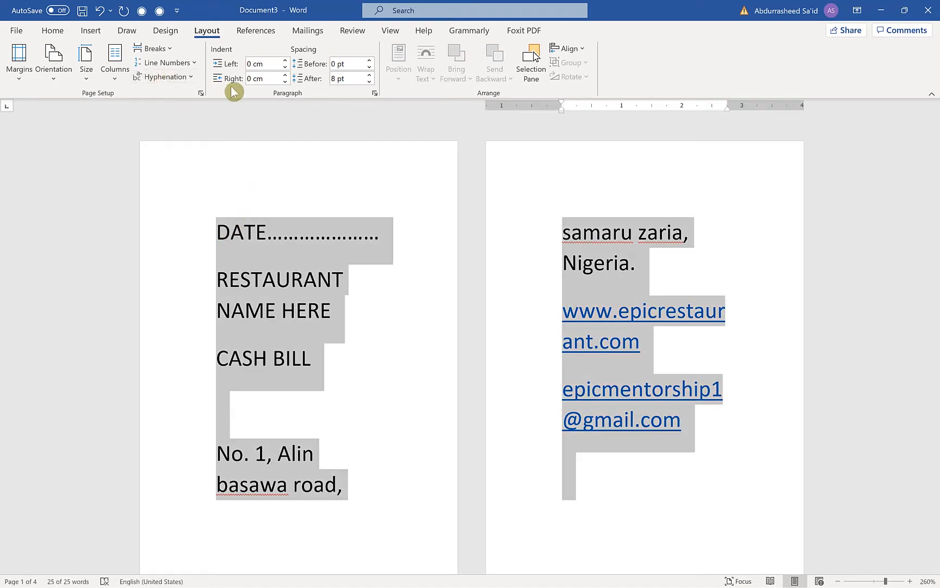
{"action": "left_click", "coordinate": [53, 32]}
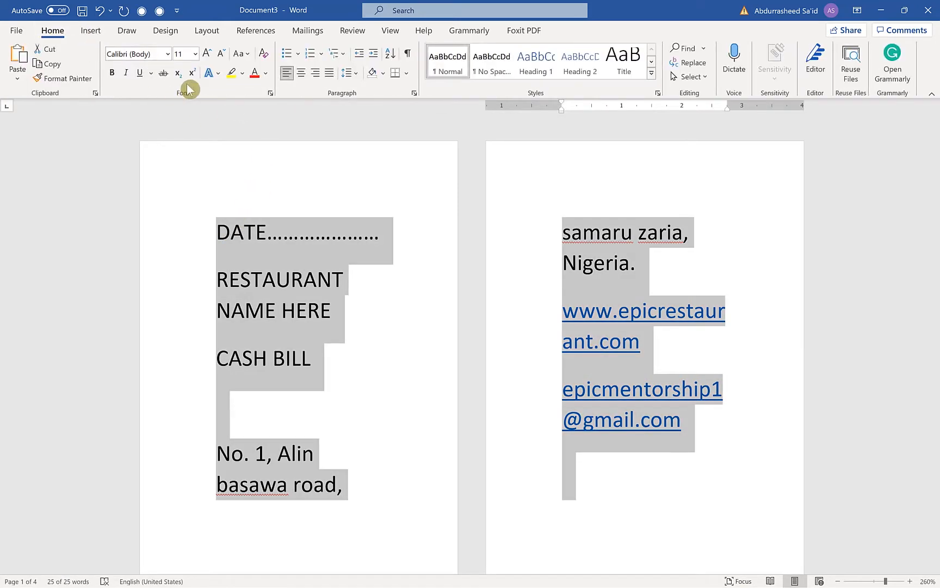
{"action": "left_click", "coordinate": [217, 55]}
{"action": "left_click", "coordinate": [217, 55]}
{"action": "left_click", "coordinate": [218, 55]}
{"action": "left_click", "coordinate": [218, 55]}
{"action": "left_click", "coordinate": [217, 55]}
{"action": "left_click", "coordinate": [217, 55]}
{"action": "left_click", "coordinate": [217, 55]}
{"action": "left_click", "coordinate": [218, 55]}
{"action": "left_click", "coordinate": [218, 55]}
{"action": "left_click", "coordinate": [218, 55]}
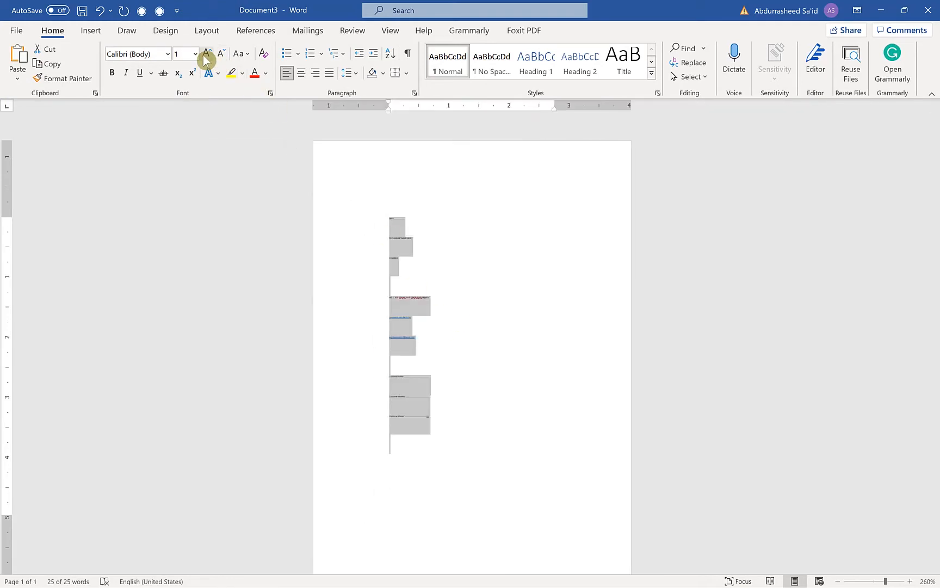
{"action": "left_click", "coordinate": [207, 53]}
{"action": "left_click", "coordinate": [207, 54]}
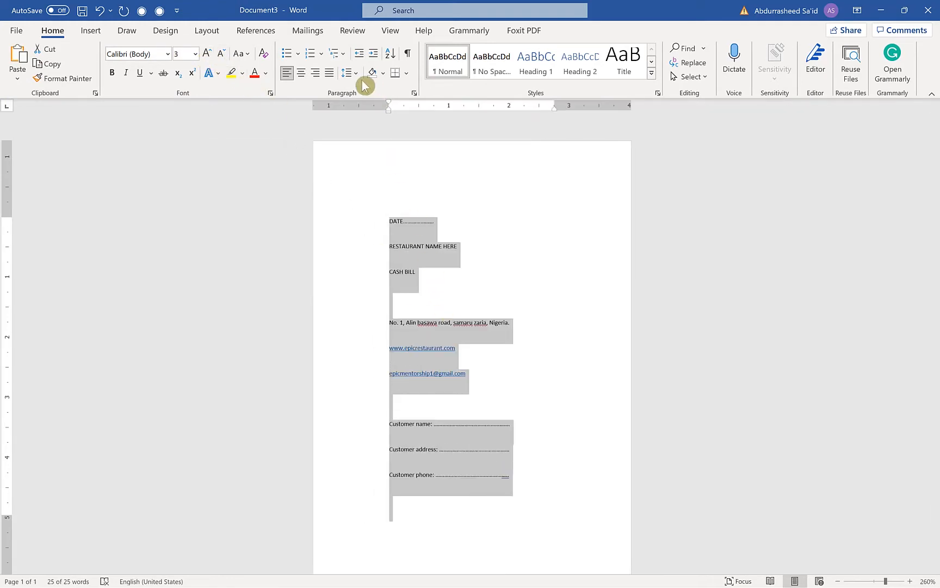
Tighten the line spacing of all the receipt text
{"action": "left_click", "coordinate": [357, 75]}
{"action": "left_click", "coordinate": [365, 92]}
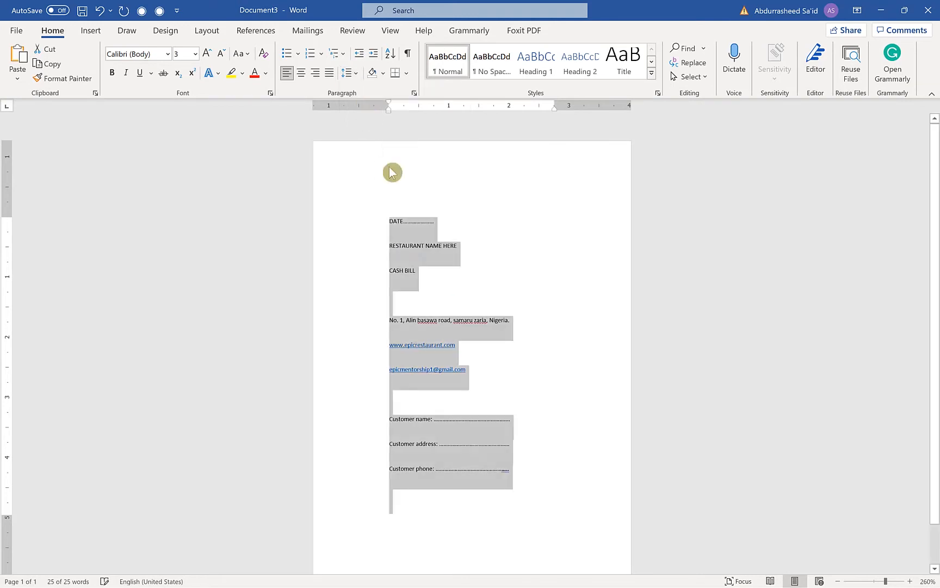
{"action": "left_click", "coordinate": [485, 346]}
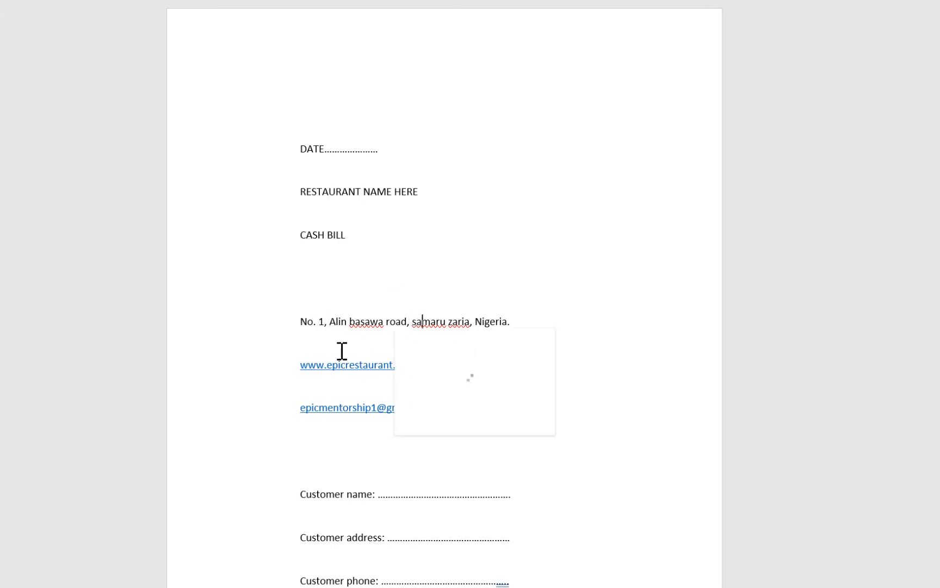
Add a line directly below the e-mail address containing the restaurant's phone number with its international country code
{"action": "left_click", "coordinate": [331, 408]}
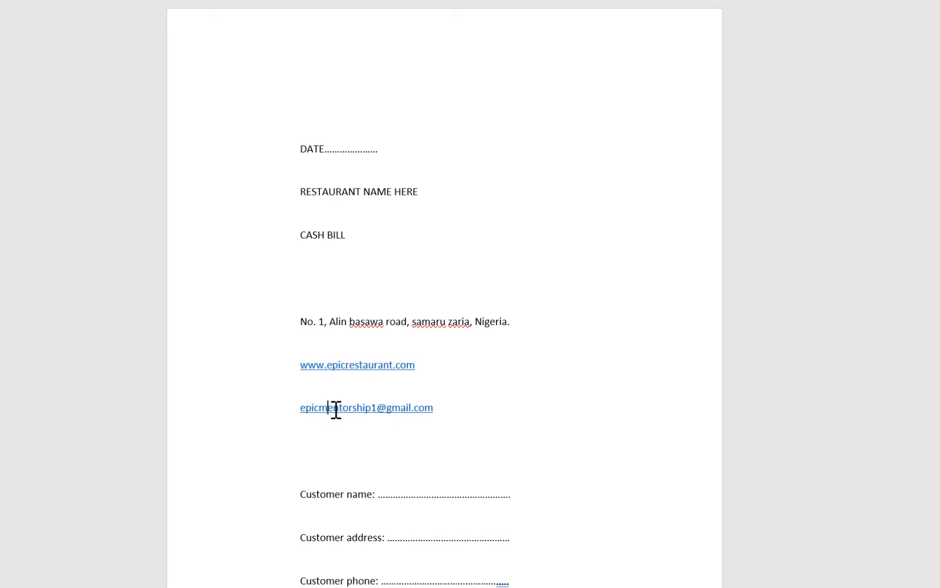
{"action": "left_click", "coordinate": [449, 412]}
{"action": "key", "text": "Return"}
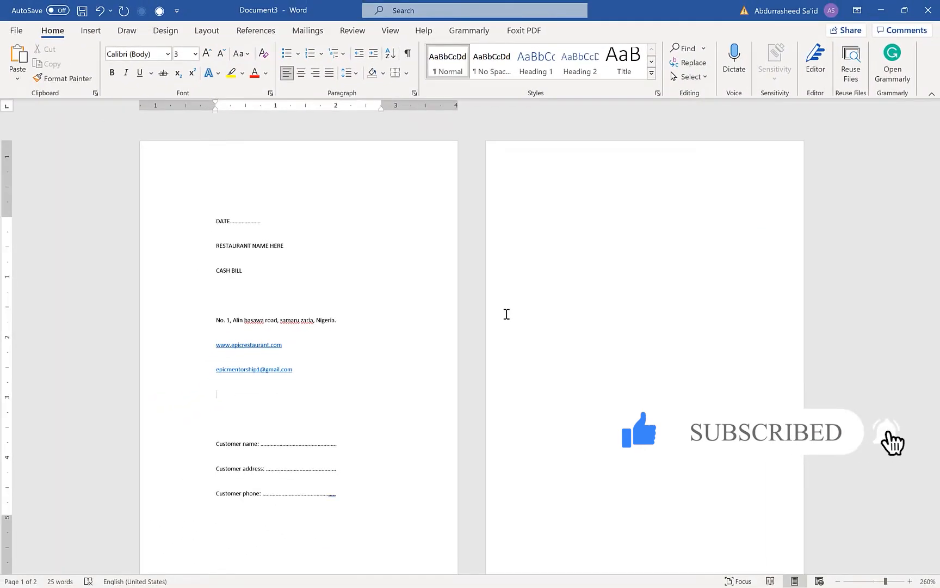
{"action": "type", "text": "080999999999"}
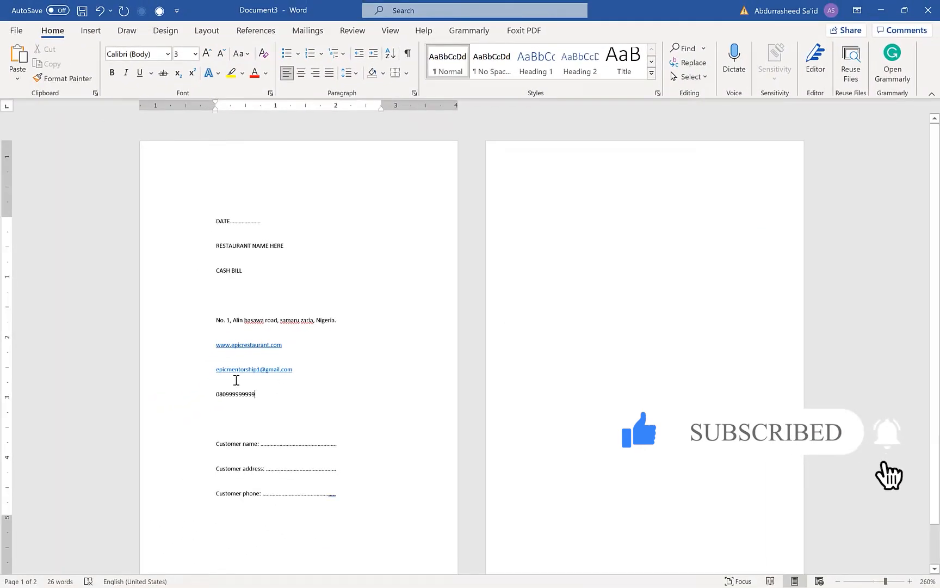
{"action": "type", "text": "234"}
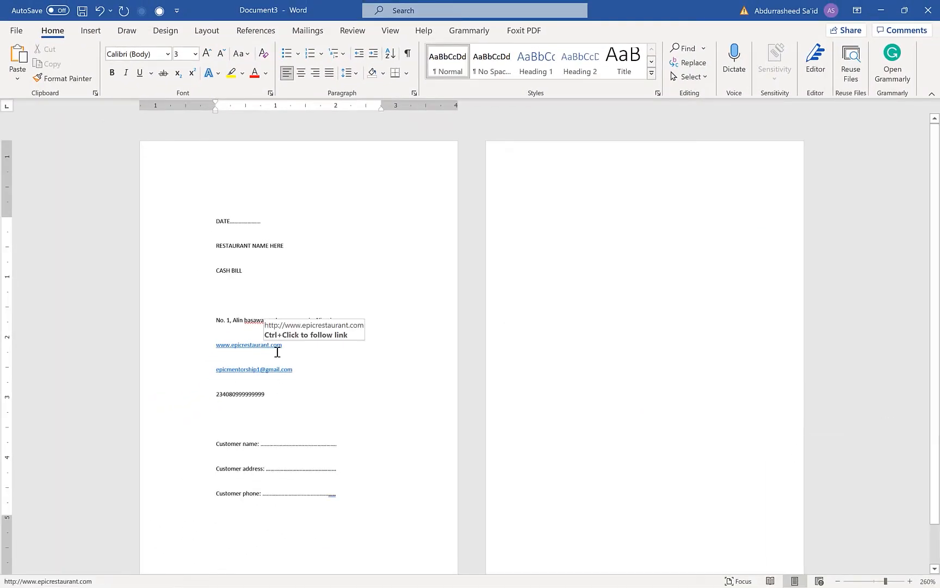
{"action": "type", "text": "+"}
{"action": "left_click", "coordinate": [336, 374]}
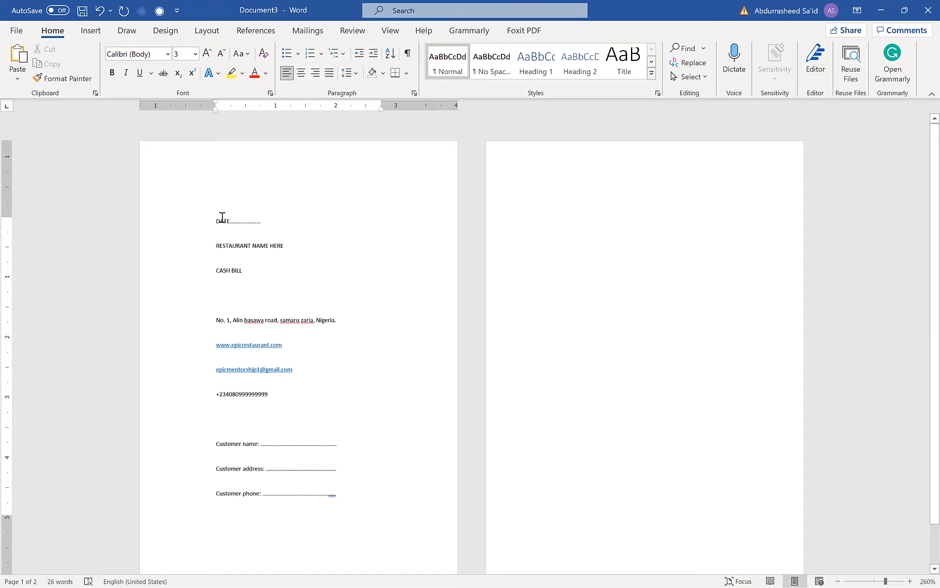
Shrink the upper and lower page margins so the text area reaches close to the page edges
{"action": "left_click_drag", "start_coordinate": [7, 216], "coordinate": [7, 158]}
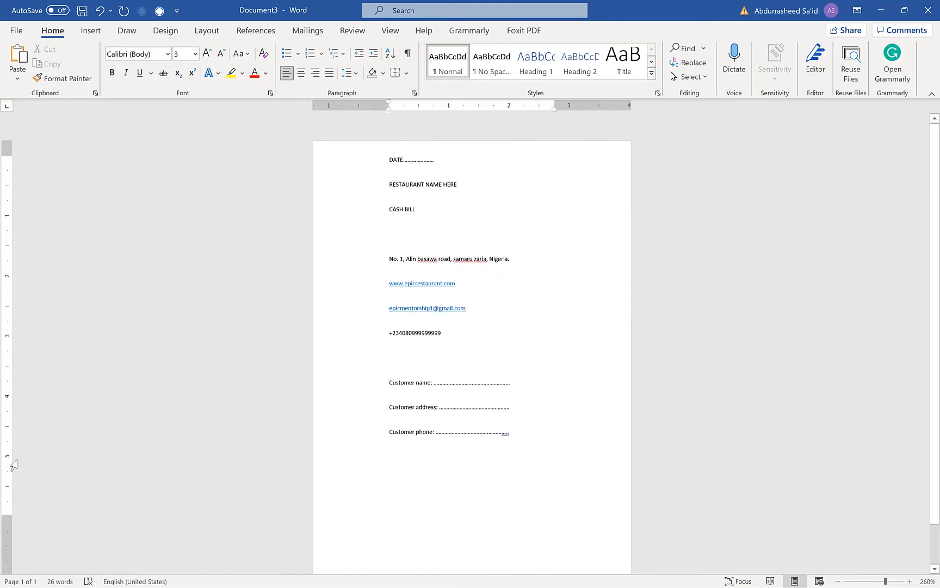
{"action": "left_click_drag", "start_coordinate": [7, 528], "coordinate": [3, 569]}
{"action": "scroll", "coordinate": [537, 317], "scroll_direction": "down", "scroll_amount": 1}
{"action": "scroll", "coordinate": [536, 317], "scroll_direction": "up", "scroll_amount": 1}
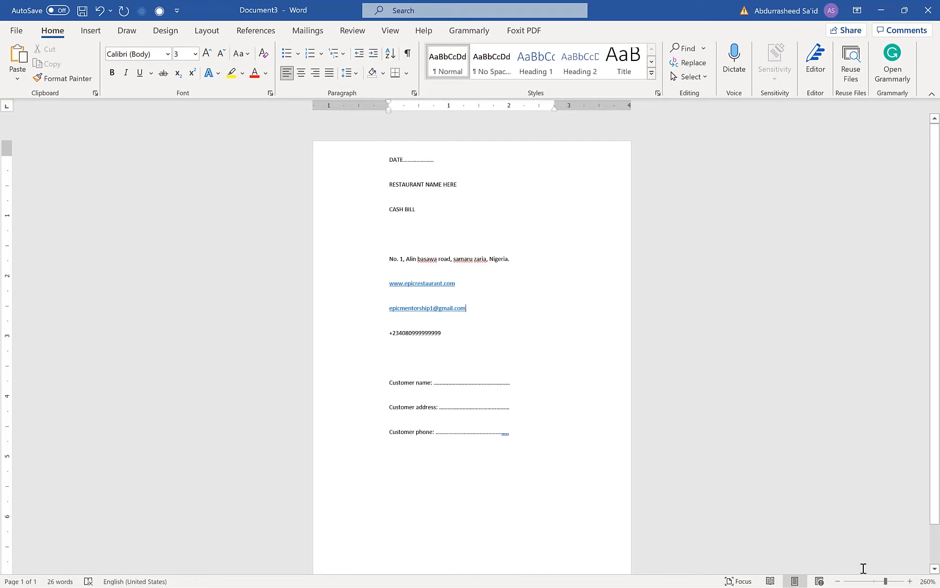
Right-align the DATE line and narrow the right page margin so the line sits near the page edge
{"action": "left_click", "coordinate": [909, 582]}
{"action": "left_click", "coordinate": [910, 582]}
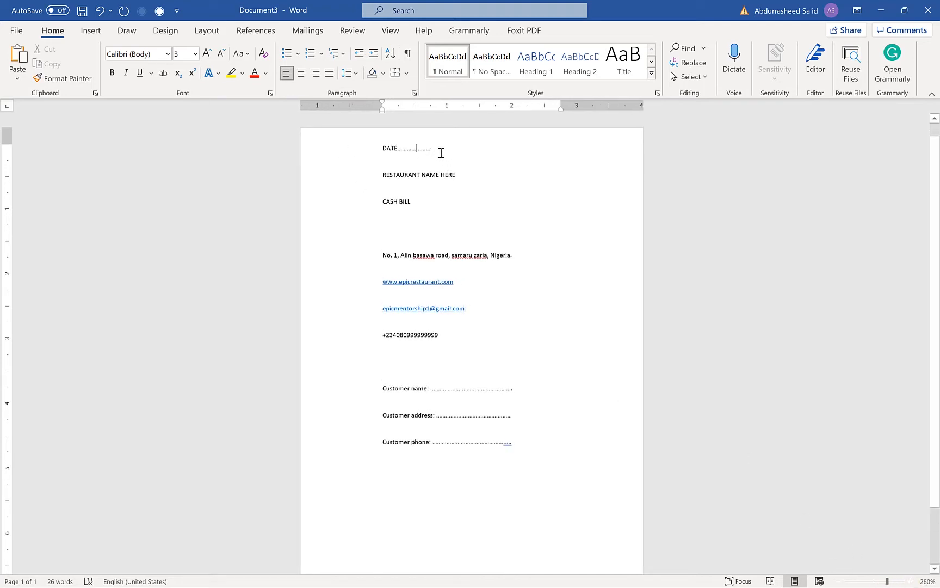
{"action": "left_click_drag", "start_coordinate": [432, 149], "coordinate": [355, 136]}
{"action": "left_click", "coordinate": [378, 168]}
{"action": "left_click", "coordinate": [381, 146]}
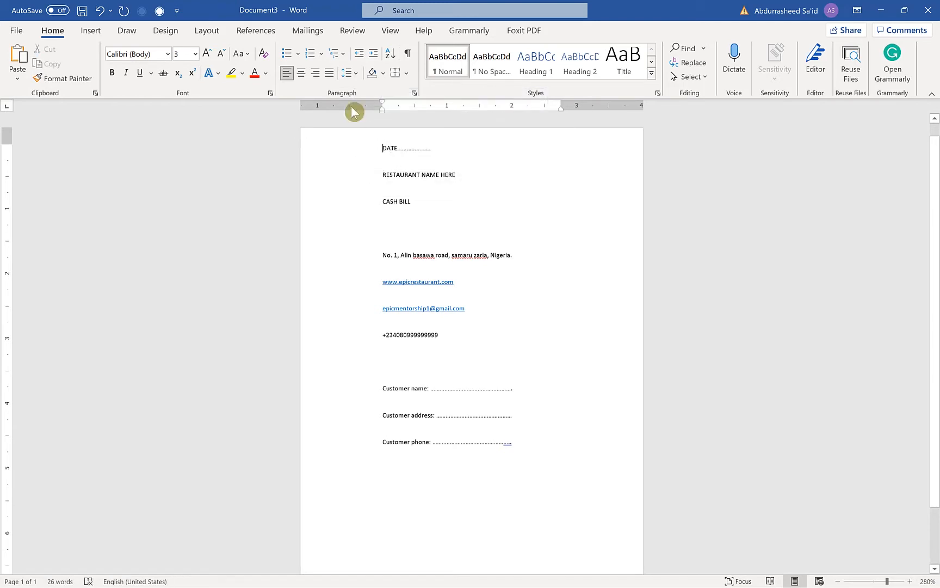
{"action": "left_click", "coordinate": [315, 72]}
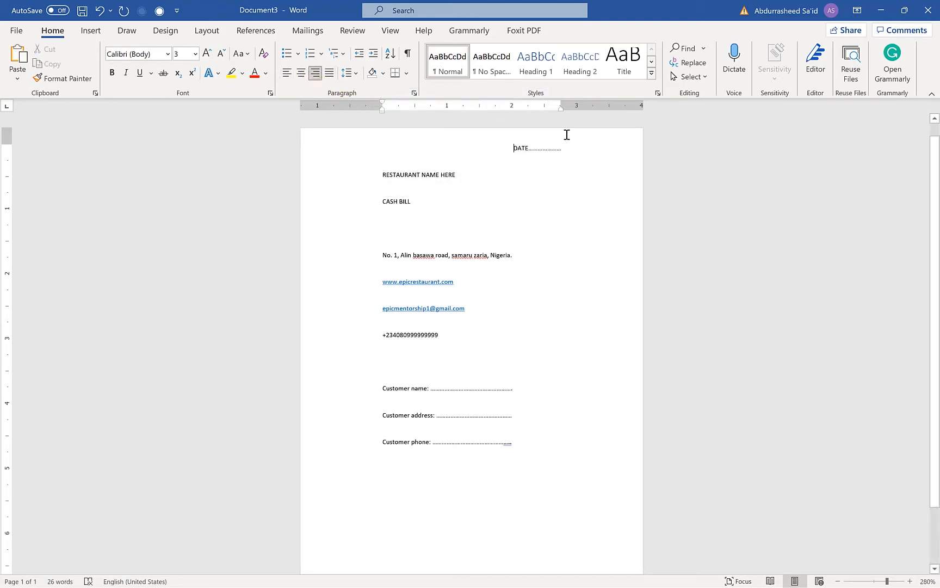
{"action": "mouse_move", "coordinate": [561, 106]}
{"action": "left_mouse_down"}
{"action": "mouse_move", "coordinate": [604, 96]}
{"action": "mouse_move", "coordinate": [631, 106]}
{"action": "left_mouse_up"}
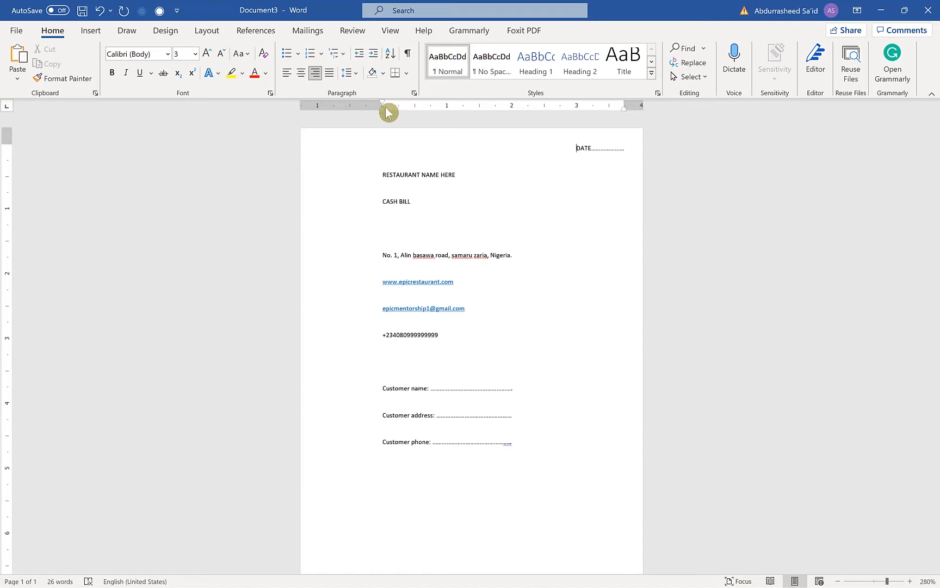
Move the left indent of the lines from RESTAURANT NAME HERE through Customer phone outward by about 0.75 cm
{"action": "left_click", "coordinate": [405, 176]}
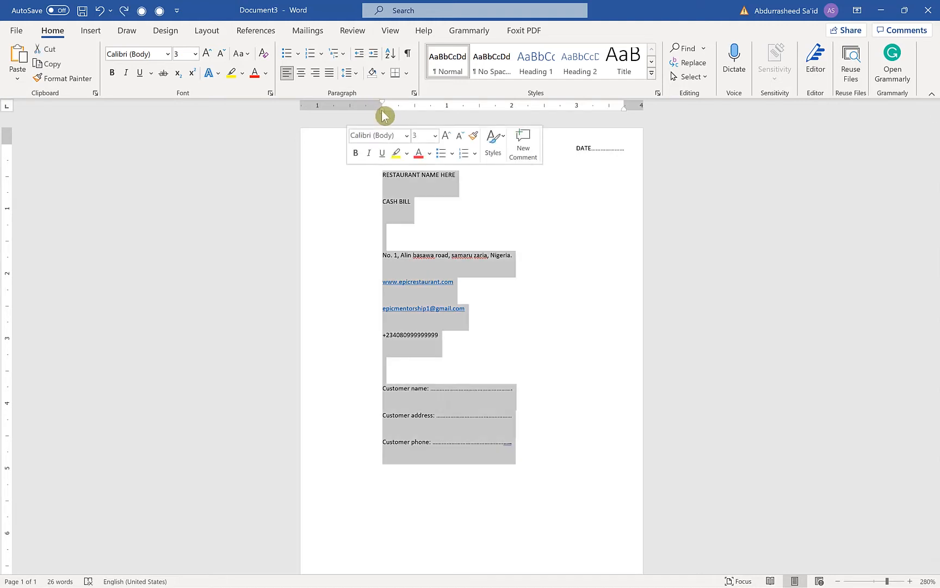
{"action": "left_click_drag", "start_coordinate": [382, 109], "coordinate": [340, 115]}
{"action": "left_click", "coordinate": [404, 230]}
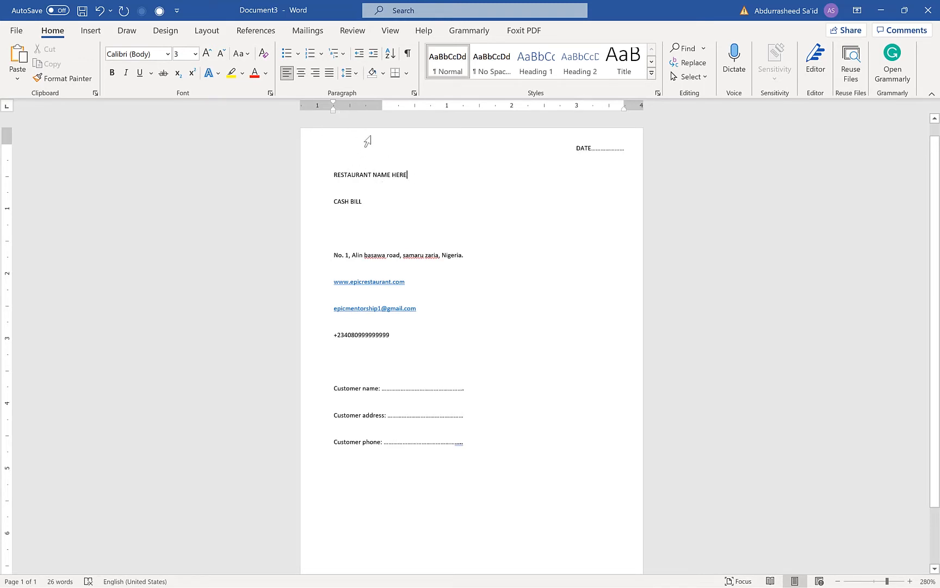
Center the RESTAURANT NAME HERE line and enlarge its font size to 8
{"action": "left_click", "coordinate": [301, 73]}
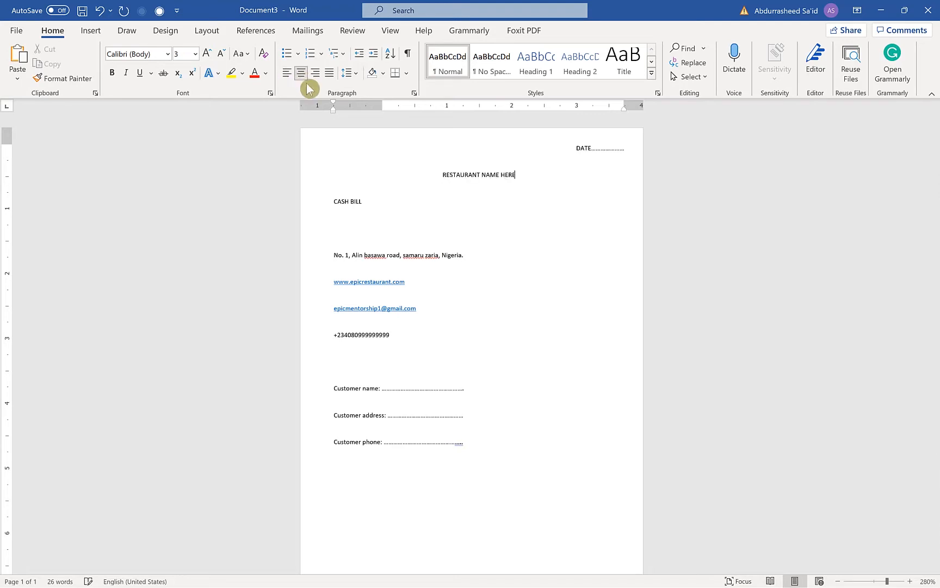
{"action": "left_click_drag", "start_coordinate": [519, 174], "coordinate": [429, 181]}
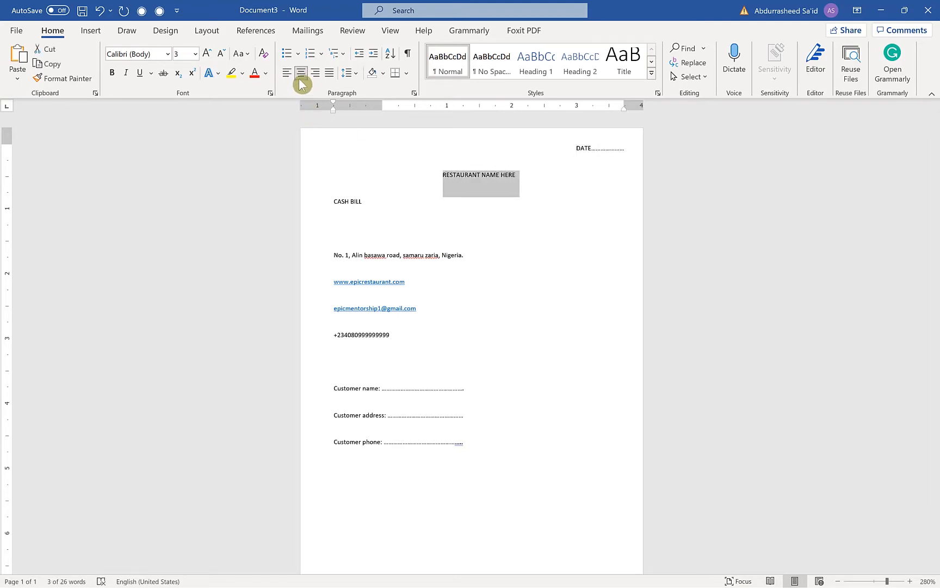
{"action": "left_click", "coordinate": [207, 54]}
{"action": "left_click", "coordinate": [208, 54]}
{"action": "left_click", "coordinate": [208, 55]}
{"action": "left_click", "coordinate": [207, 55]}
{"action": "left_click", "coordinate": [419, 238]}
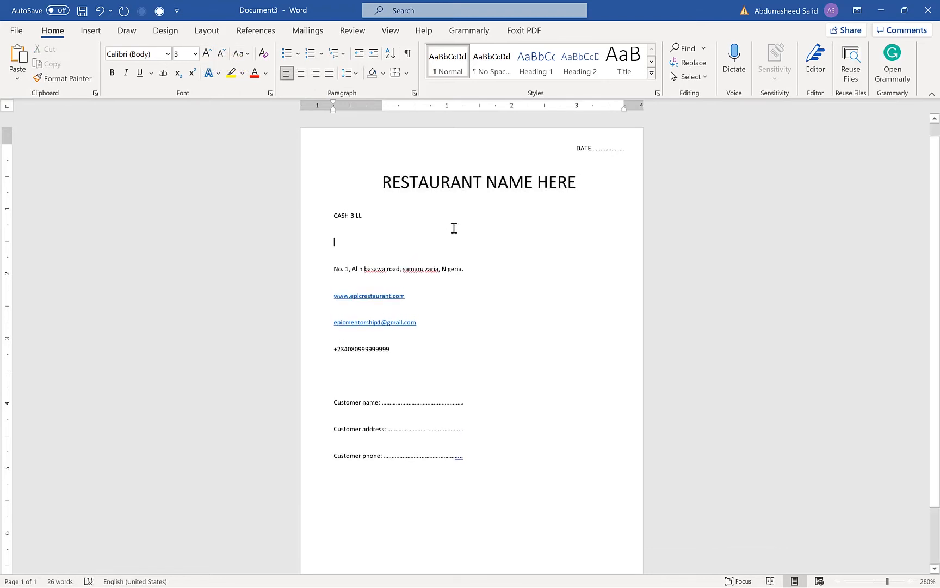
Change the font of the RESTAURANT NAME HERE heading to Amasis MT Pro Black
{"action": "left_click", "coordinate": [476, 183]}
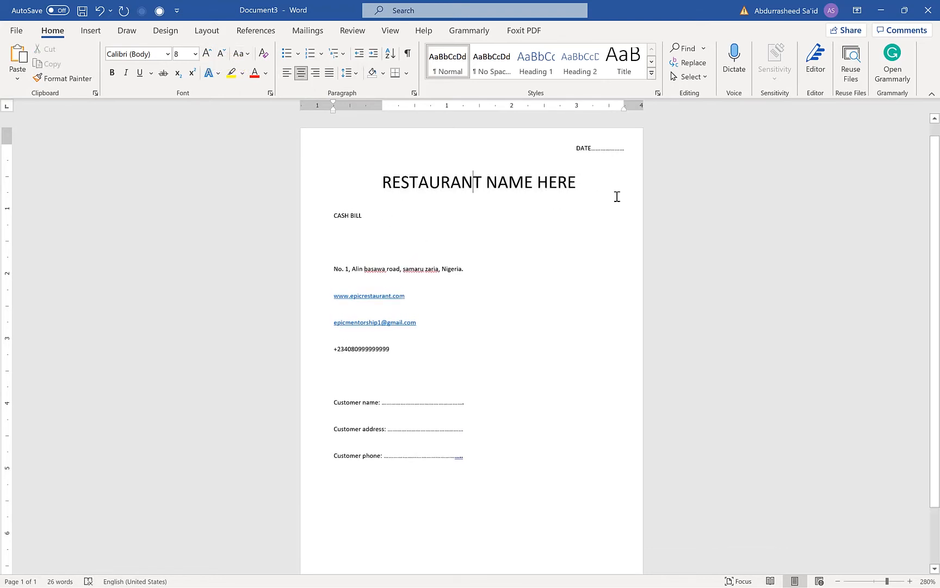
{"action": "triple_click", "coordinate": [338, 184]}
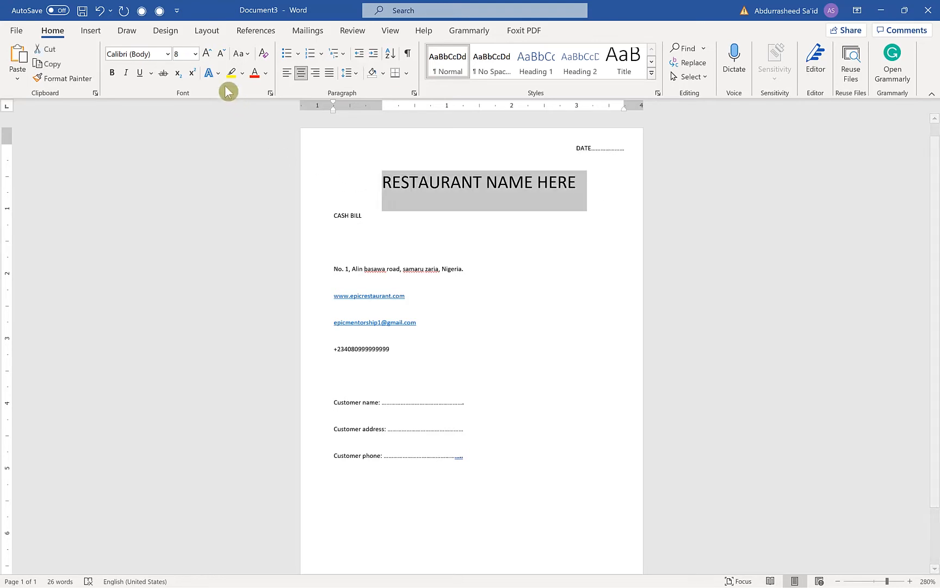
{"action": "left_click", "coordinate": [167, 54]}
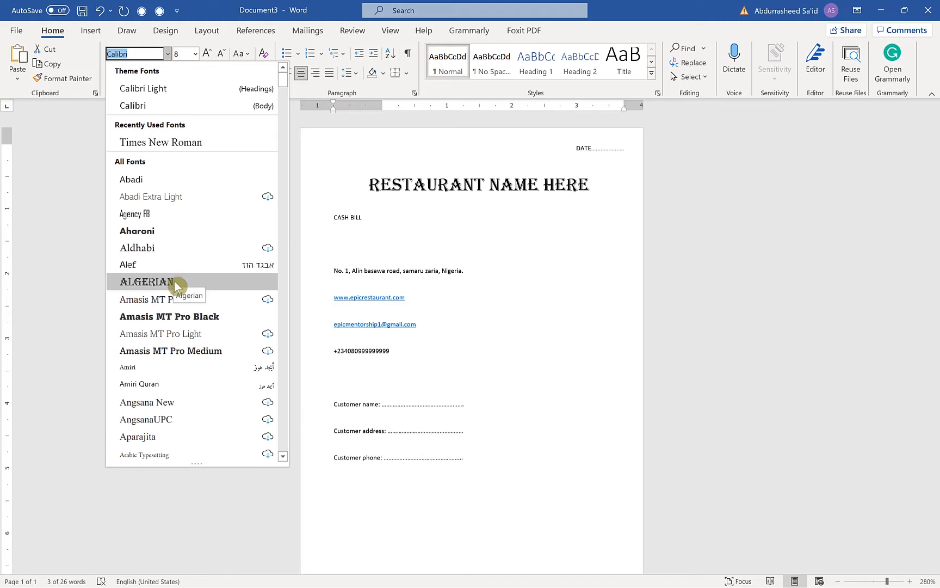
{"action": "left_click", "coordinate": [184, 321]}
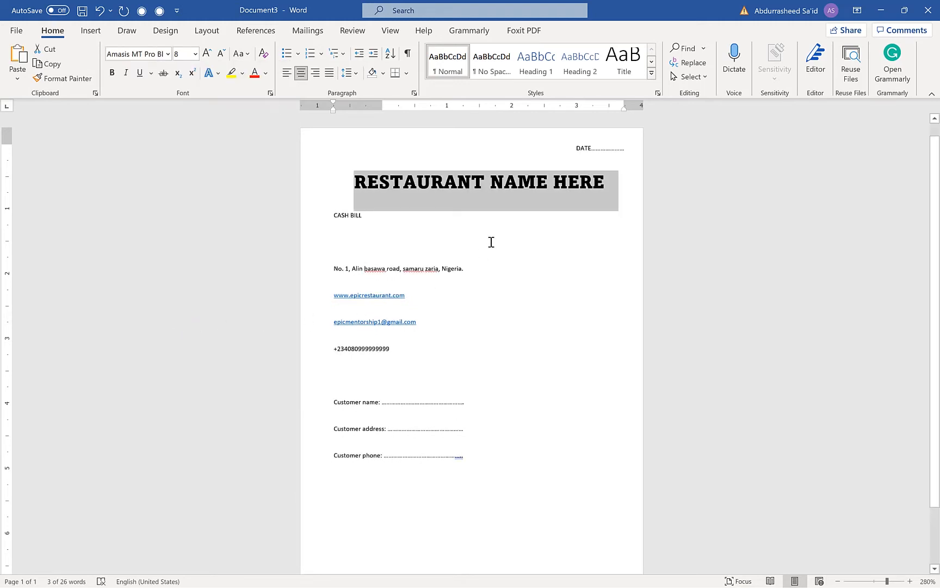
Center the CASH BILL line below the restaurant heading
{"action": "left_click", "coordinate": [446, 241]}
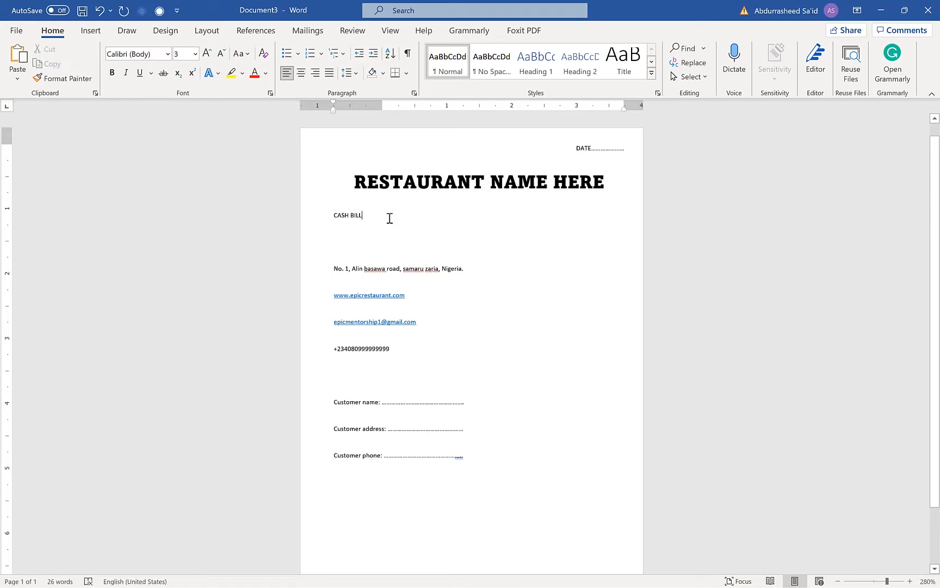
{"action": "left_click", "coordinate": [326, 213]}
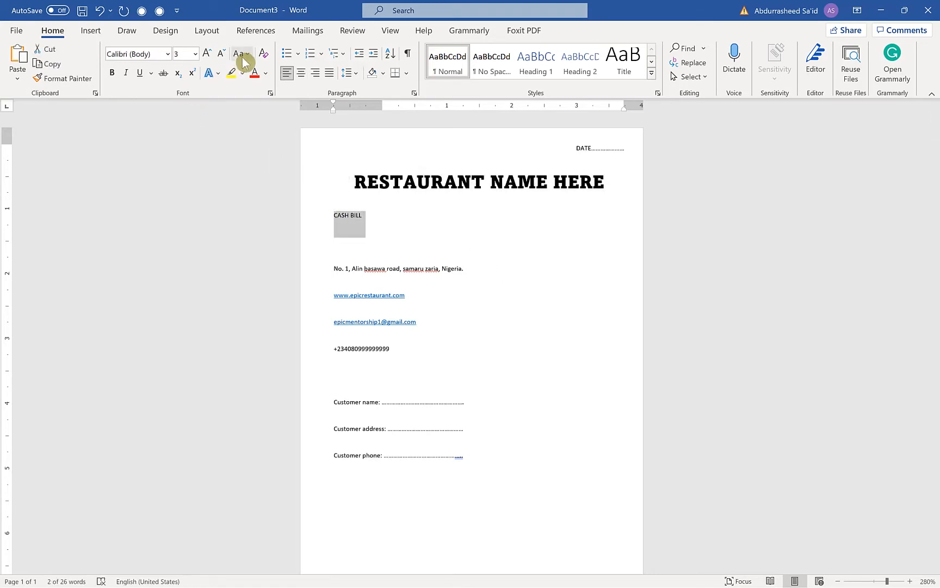
{"action": "left_click", "coordinate": [301, 72]}
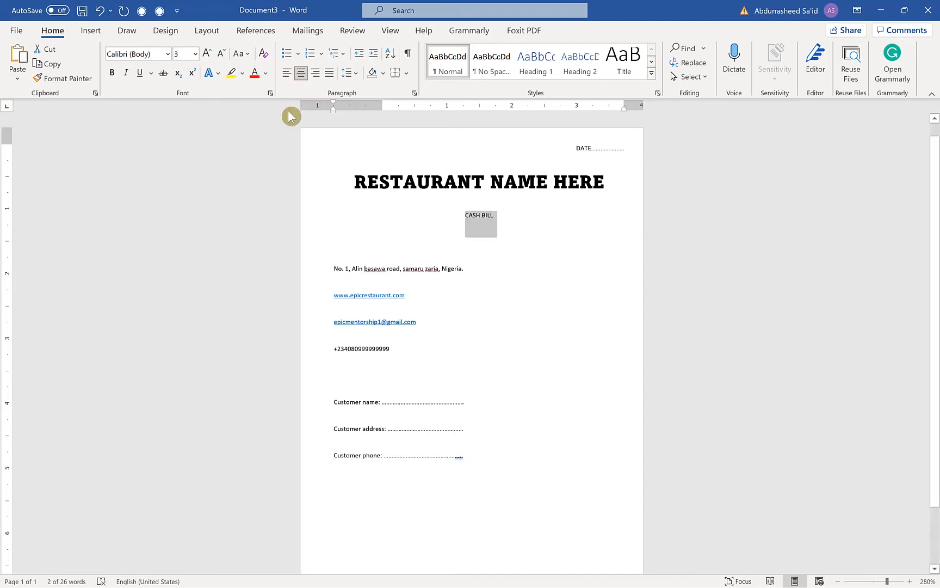
Remove the paragraph spacing after the RESTAURANT NAME HERE and CASH BILL lines
{"action": "left_click", "coordinate": [476, 215]}
{"action": "left_click_drag", "start_coordinate": [527, 233], "coordinate": [353, 182]}
{"action": "left_click", "coordinate": [357, 73]}
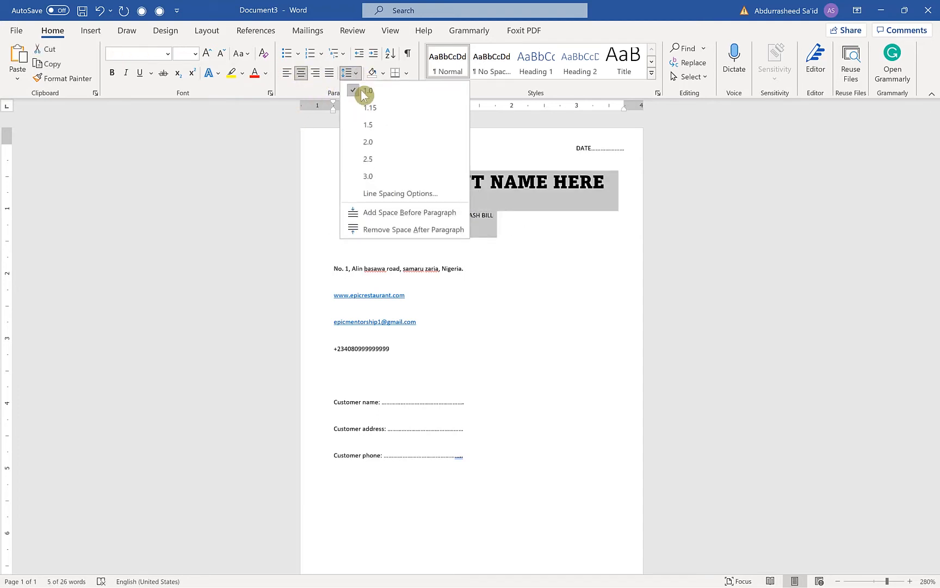
{"action": "left_click", "coordinate": [508, 124]}
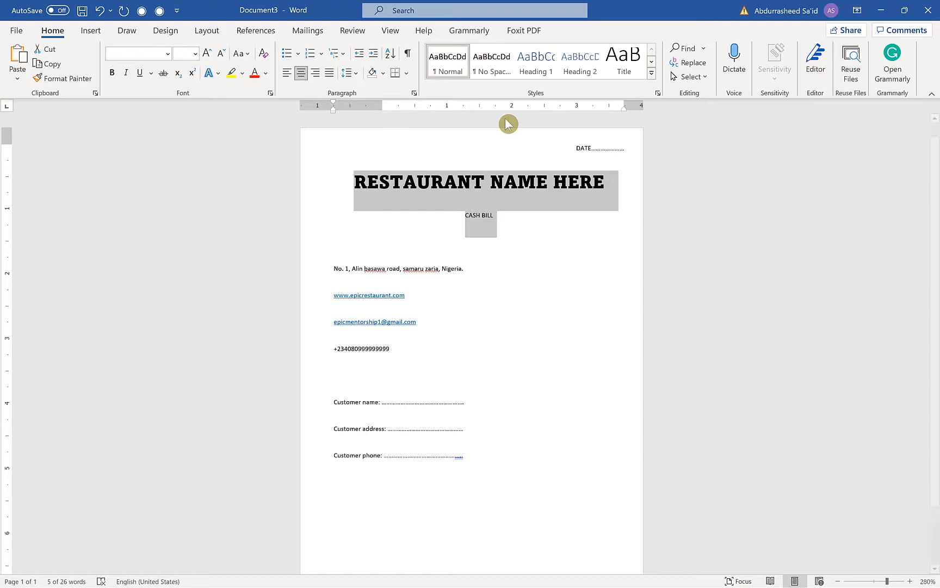
{"action": "left_click", "coordinate": [414, 93]}
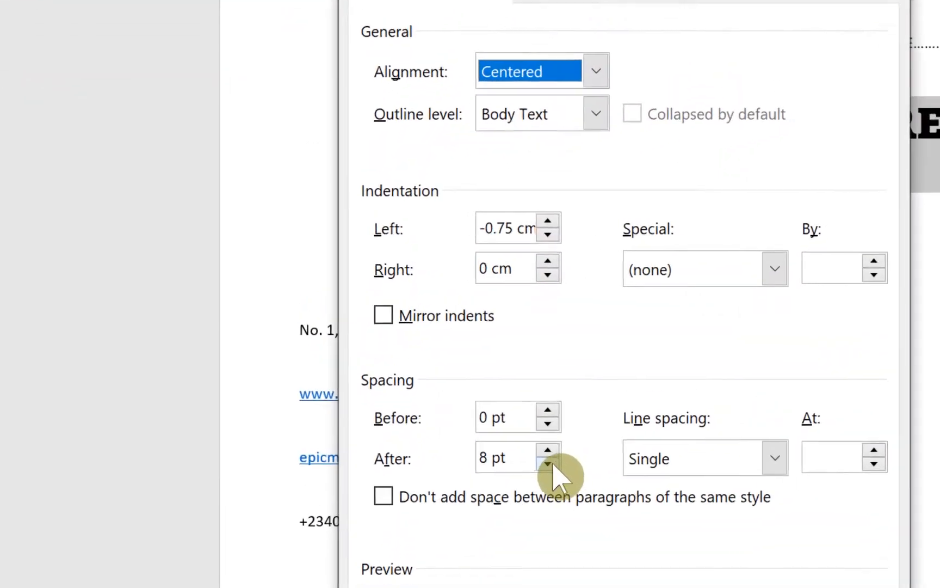
{"action": "left_click", "coordinate": [464, 357]}
{"action": "left_click", "coordinate": [555, 471]}
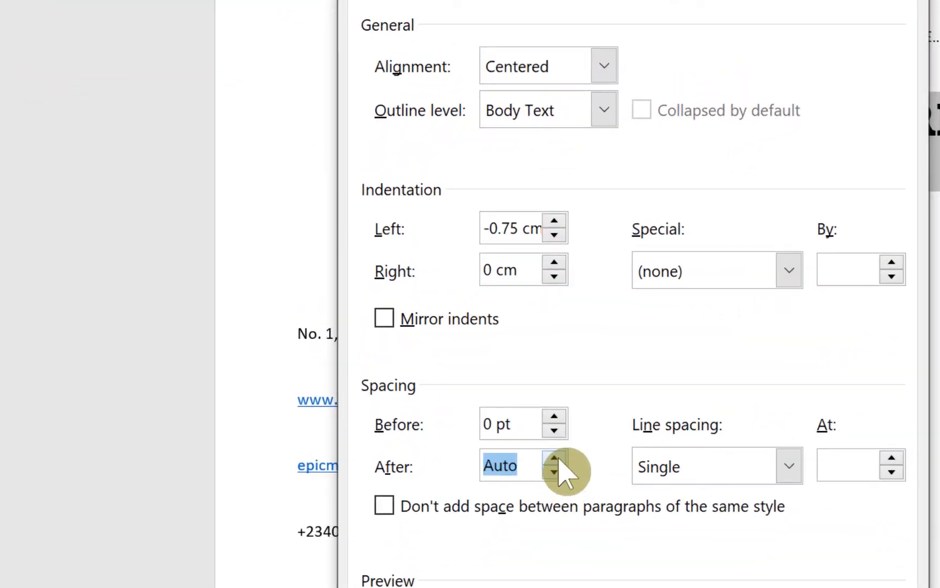
{"action": "left_click", "coordinate": [555, 458]}
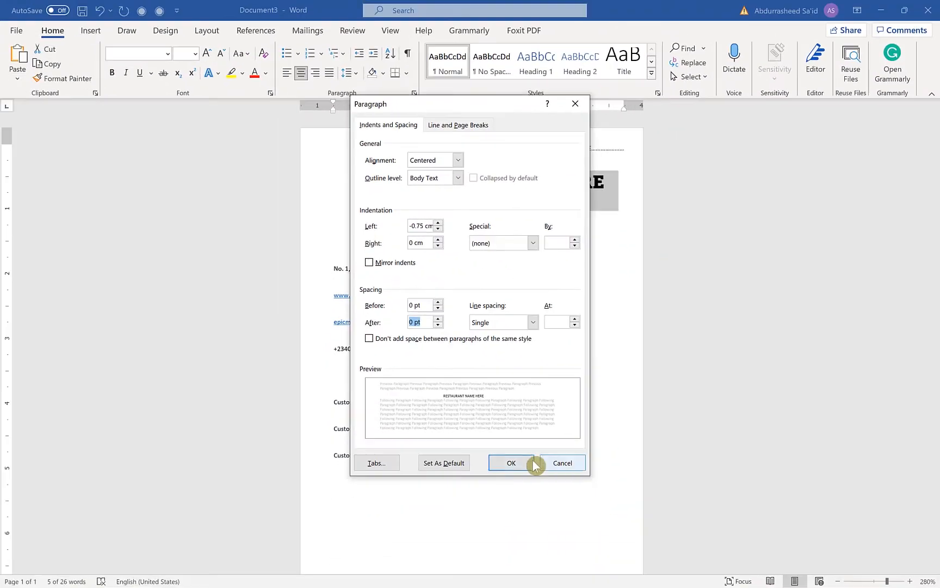
{"action": "left_click", "coordinate": [531, 459]}
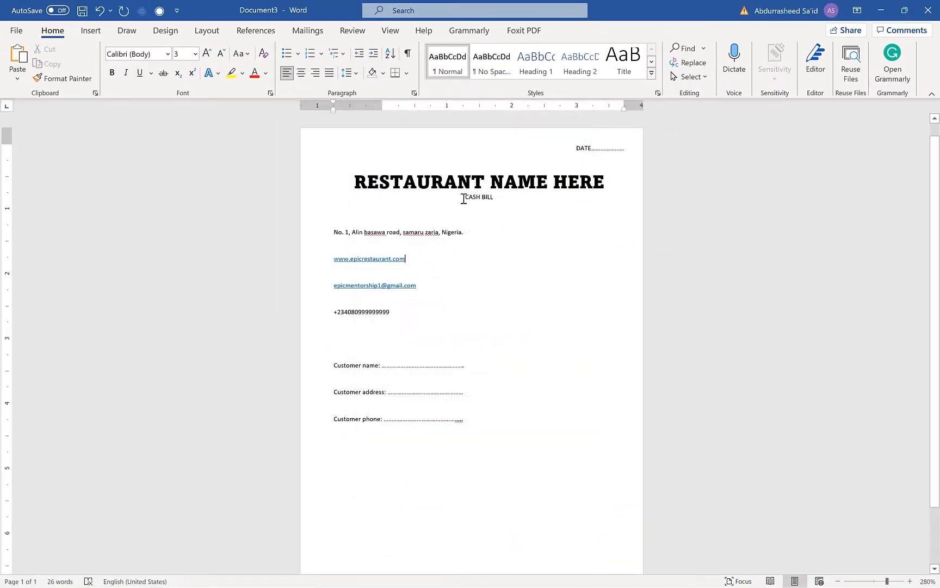
Enlarge the font size of the CASH BILL text under the restaurant heading
{"action": "left_click_drag", "start_coordinate": [464, 199], "coordinate": [495, 198]}
{"action": "left_click", "coordinate": [301, 81]}
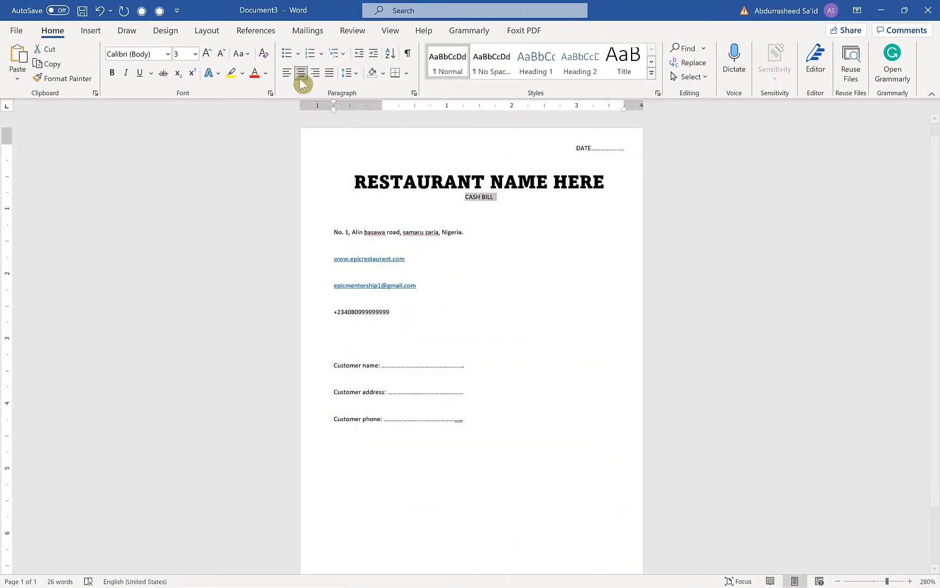
{"action": "left_click", "coordinate": [211, 55]}
{"action": "left_click", "coordinate": [211, 55]}
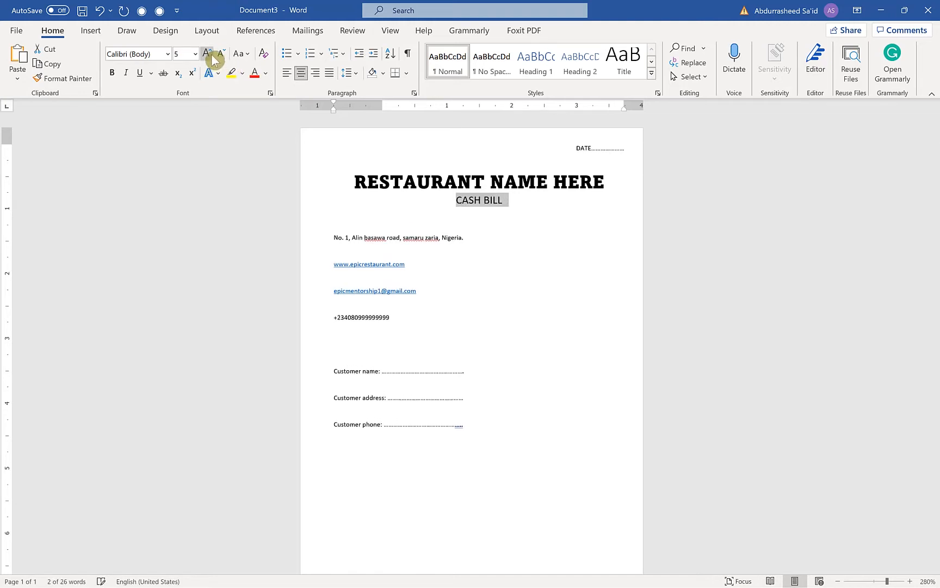
{"action": "left_click", "coordinate": [212, 55]}
{"action": "left_click", "coordinate": [212, 55]}
{"action": "left_click", "coordinate": [478, 232]}
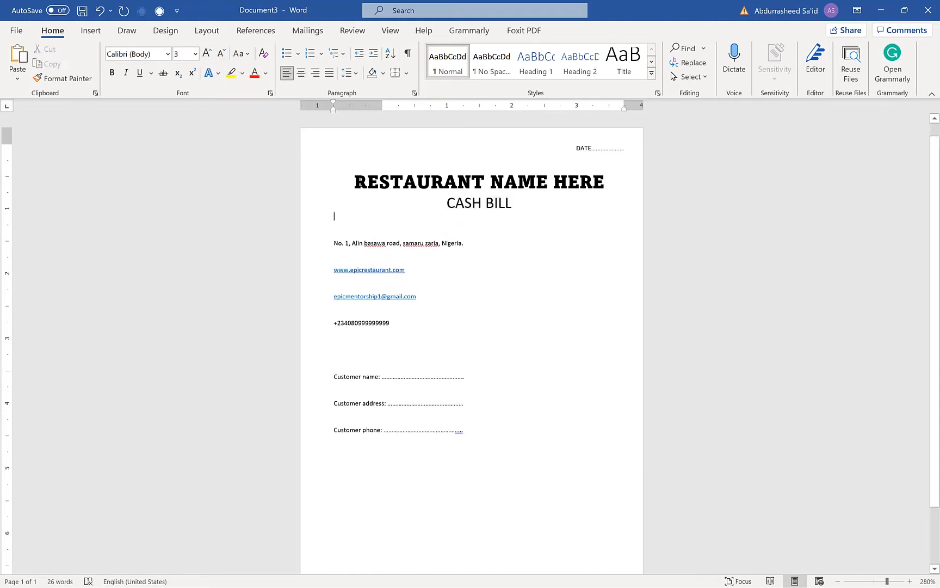
Cut the four contact lines and paste them into a new text box about 0.78 by 2.89 cm below CASH BILL
{"action": "left_click_drag", "start_coordinate": [418, 329], "coordinate": [326, 250]}
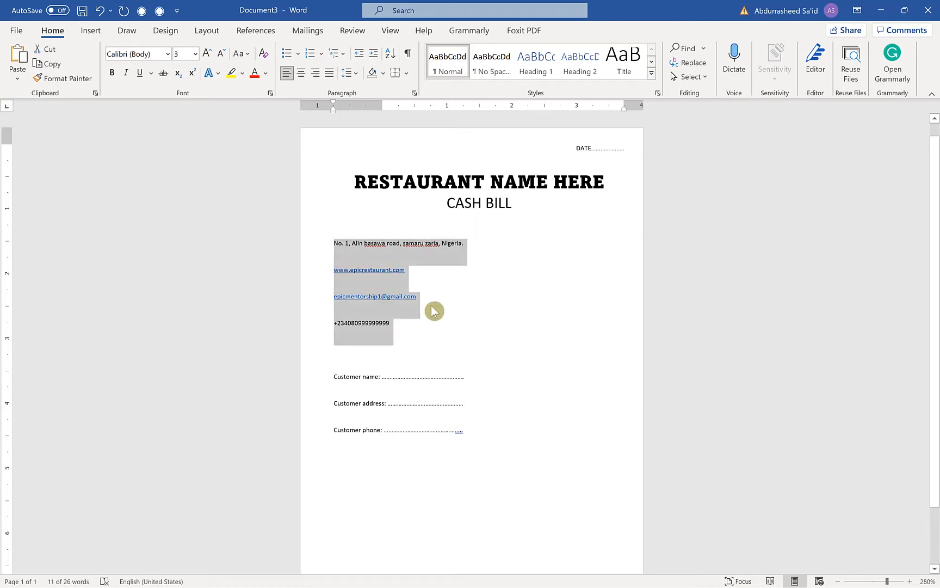
{"action": "key", "text": "Delete"}
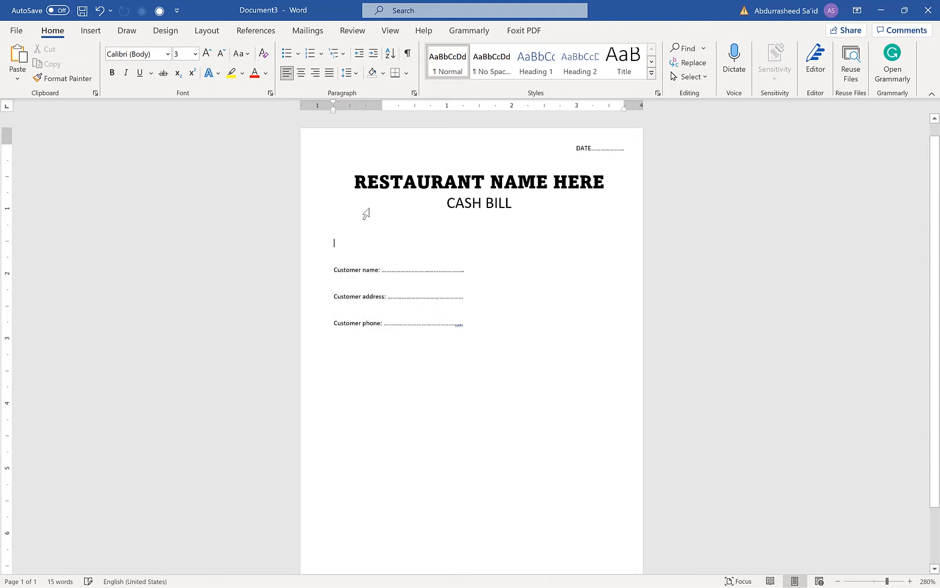
{"action": "left_click", "coordinate": [91, 30]}
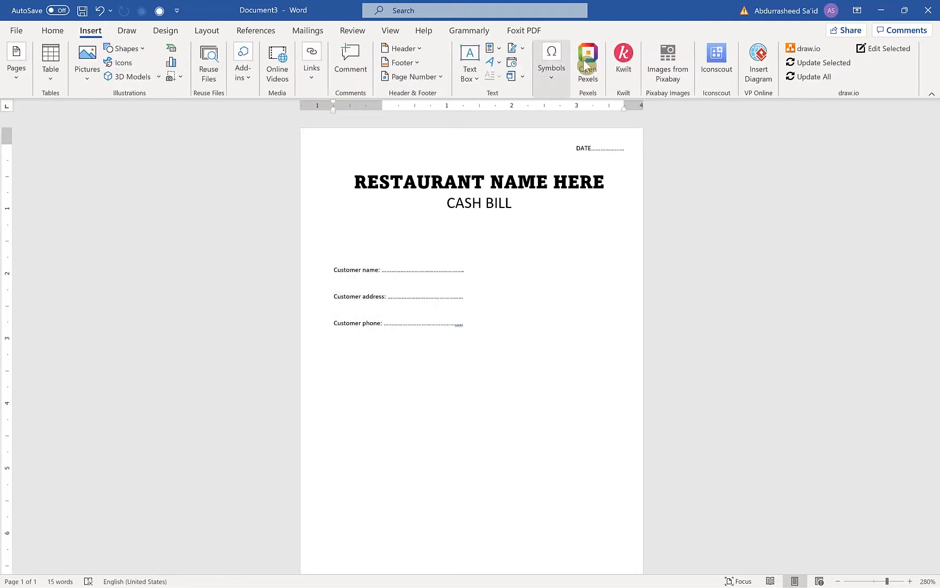
{"action": "left_click", "coordinate": [471, 61]}
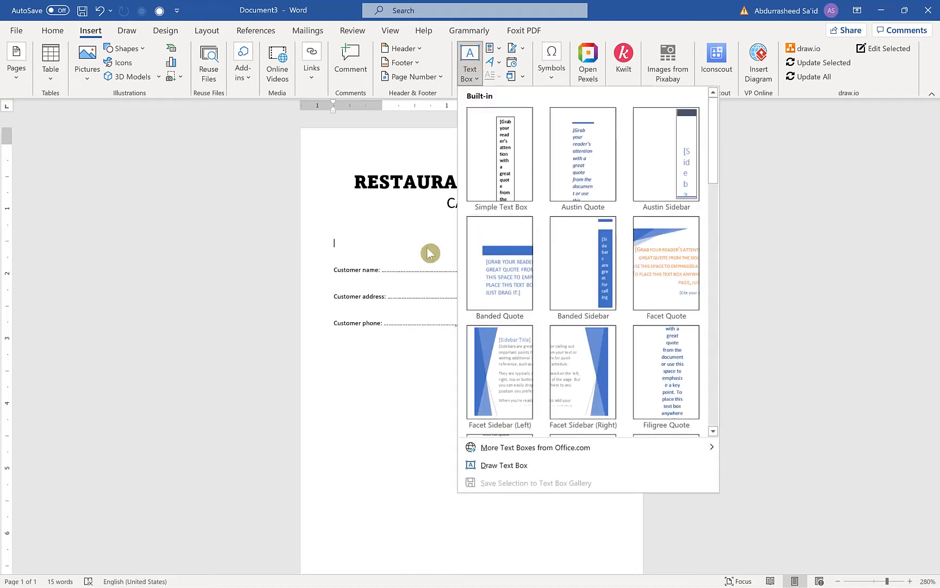
{"action": "left_click", "coordinate": [498, 465]}
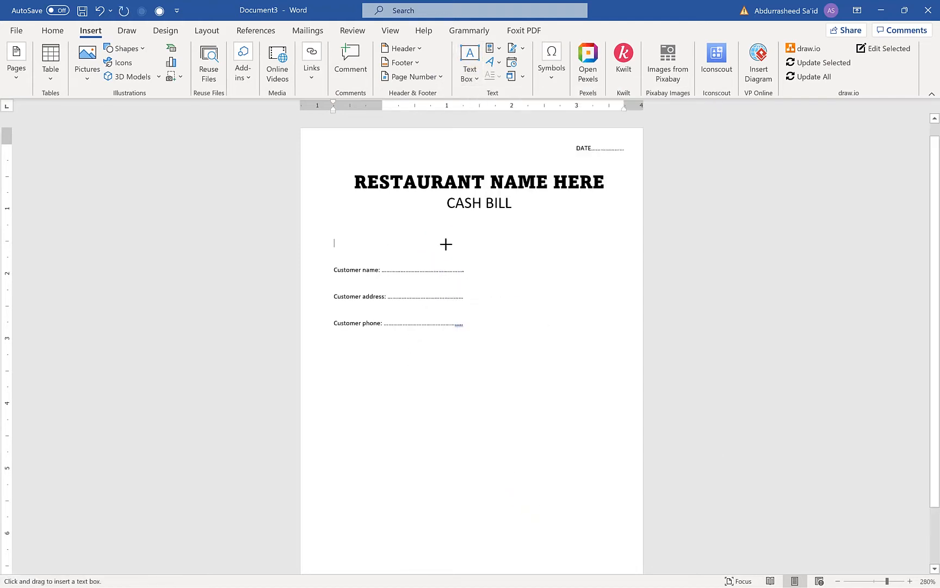
{"action": "left_click_drag", "start_coordinate": [435, 221], "coordinate": [624, 272]}
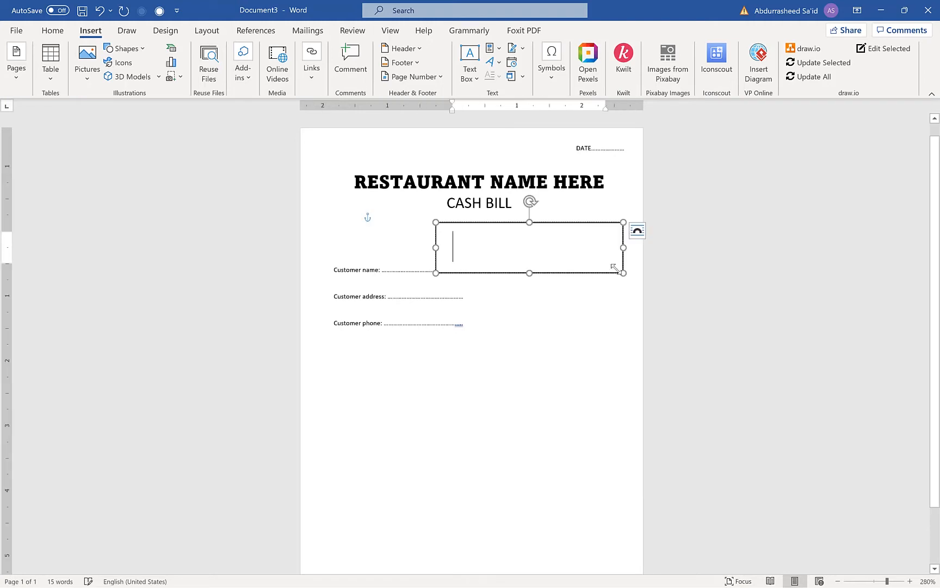
{"action": "key", "text": "ctrl+v"}
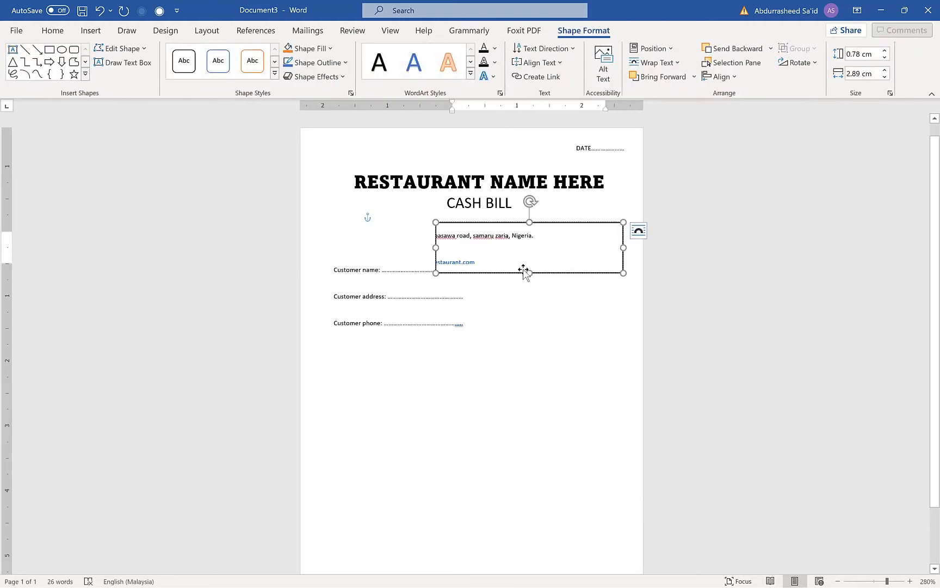
Set the spacing after to 0 pt and the line spacing to Single for all text in the contact text box
{"action": "right_click", "coordinate": [496, 246]}
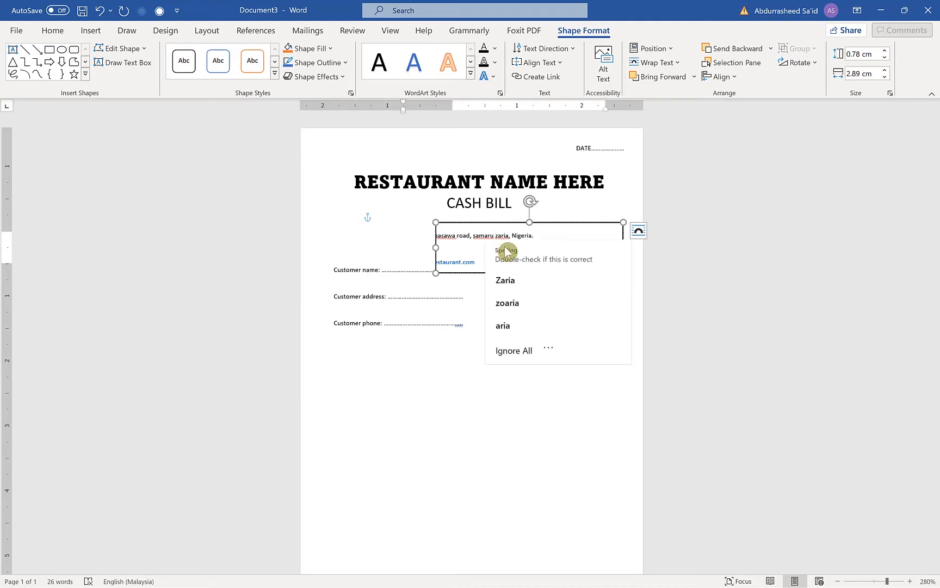
{"action": "key", "text": "Escape"}
{"action": "key", "text": "ctrl+a"}
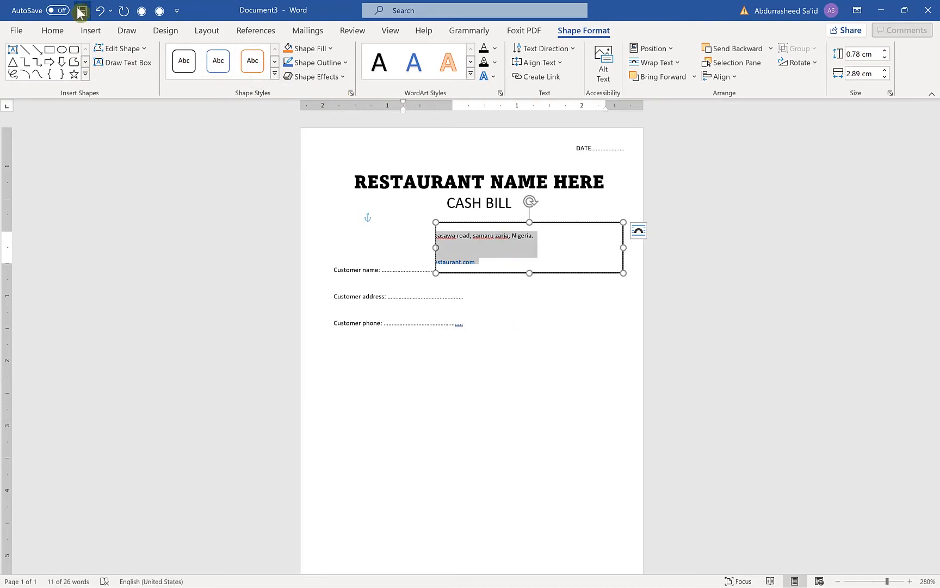
{"action": "left_click", "coordinate": [53, 31]}
{"action": "left_click", "coordinate": [415, 95]}
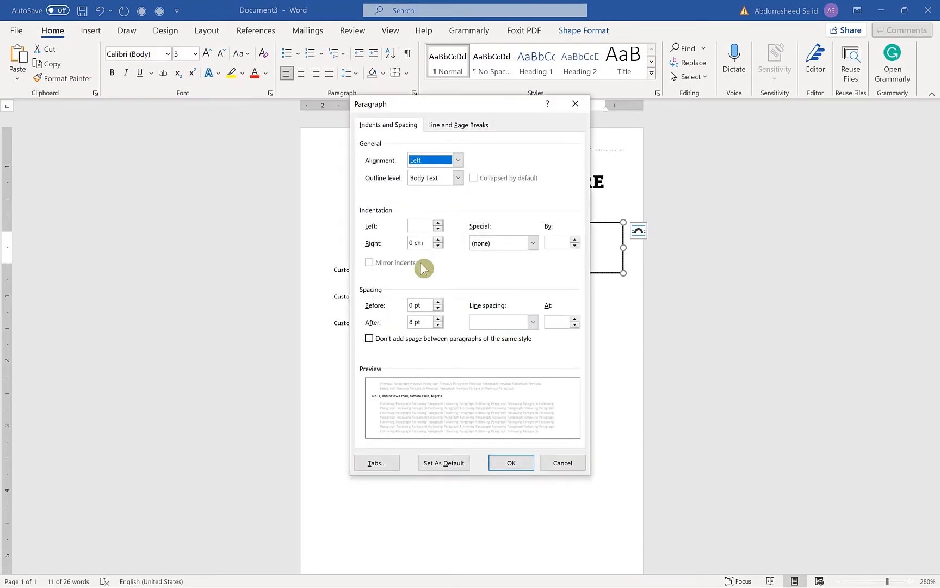
{"action": "double_click", "coordinate": [438, 325]}
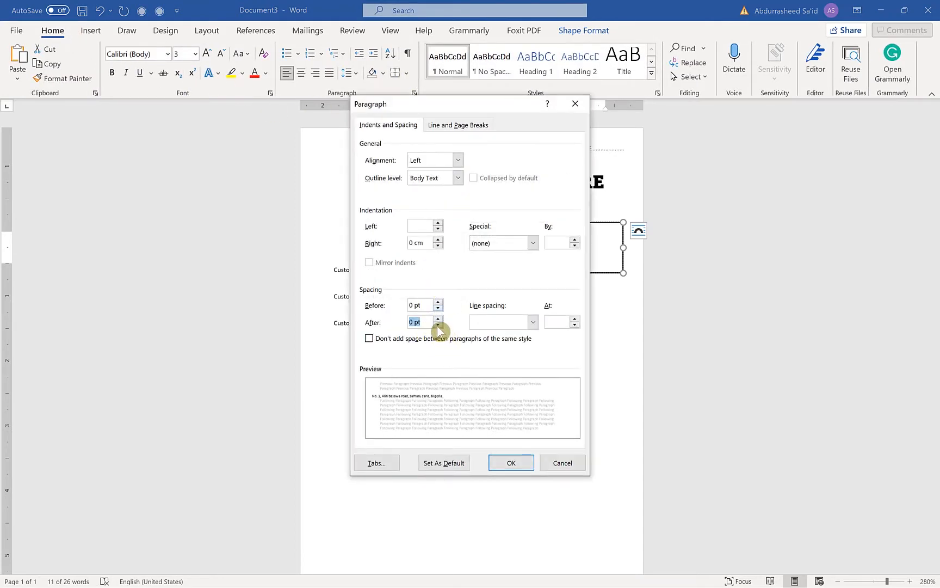
{"action": "left_click", "coordinate": [522, 324]}
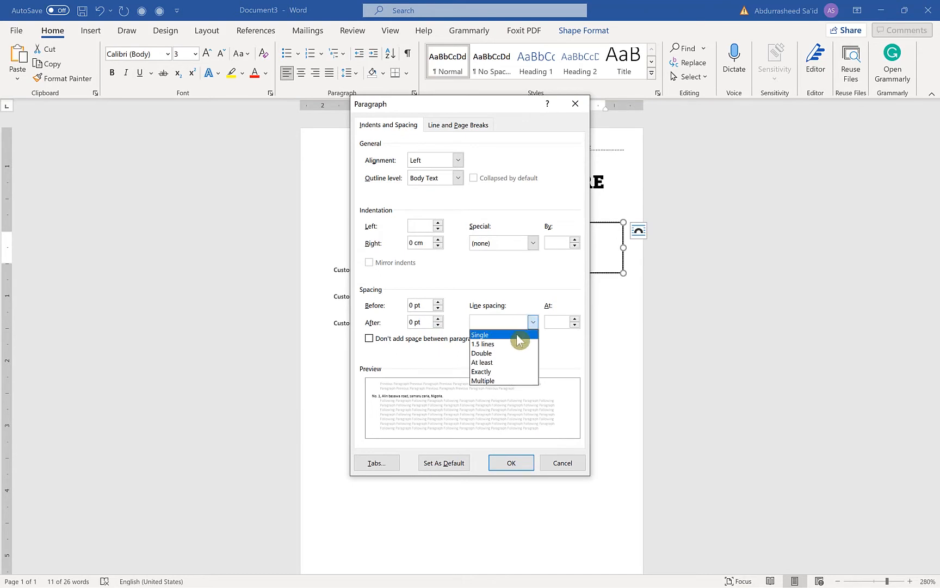
{"action": "left_click", "coordinate": [492, 330]}
{"action": "left_click", "coordinate": [528, 461]}
{"action": "left_click", "coordinate": [546, 305]}
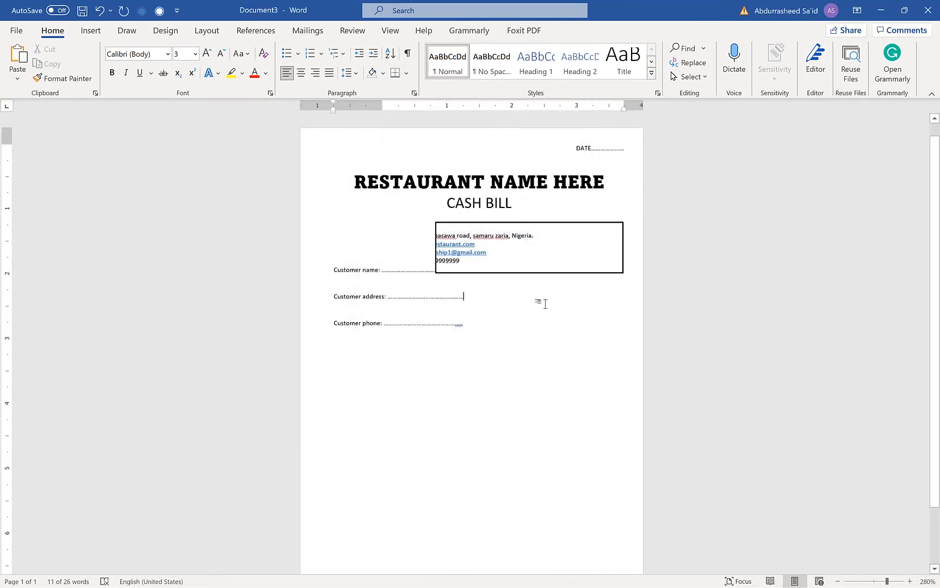
Move the contact text box slightly up and toward the right edge of the page, clear of the customer lines
{"action": "left_click", "coordinate": [541, 273]}
{"action": "left_click_drag", "start_coordinate": [541, 273], "coordinate": [599, 263]}
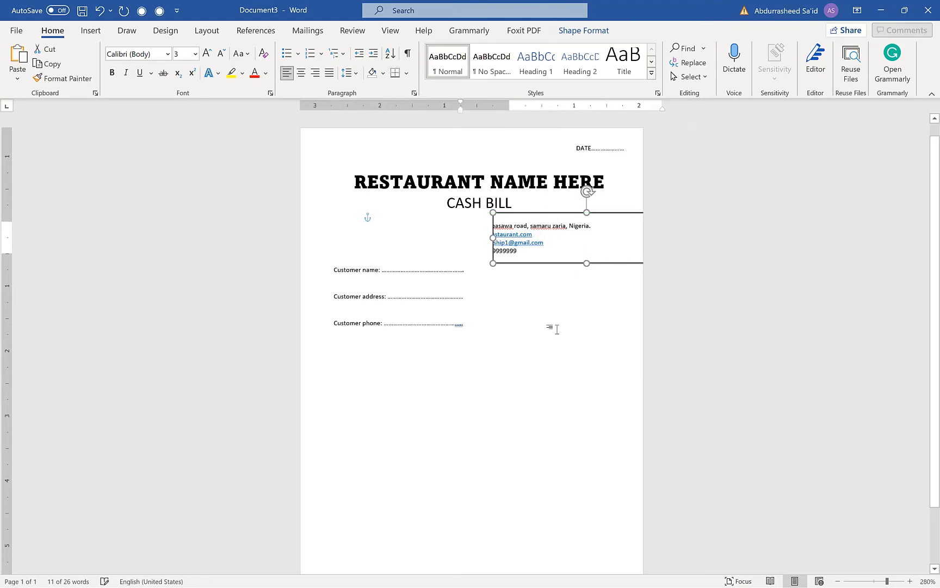
{"action": "left_click", "coordinate": [549, 326]}
Remove the outline from the contact text box
{"action": "left_click", "coordinate": [549, 263]}
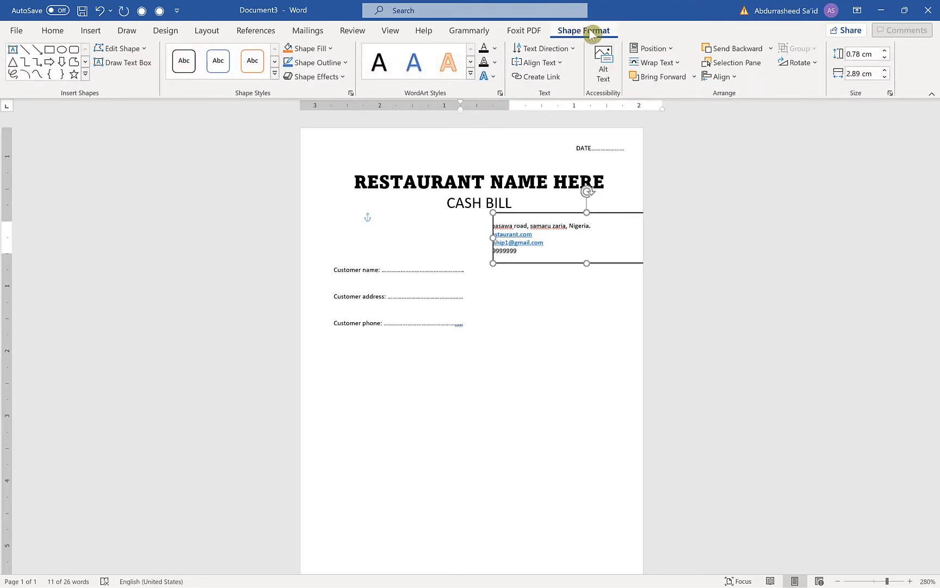
{"action": "left_click", "coordinate": [346, 61]}
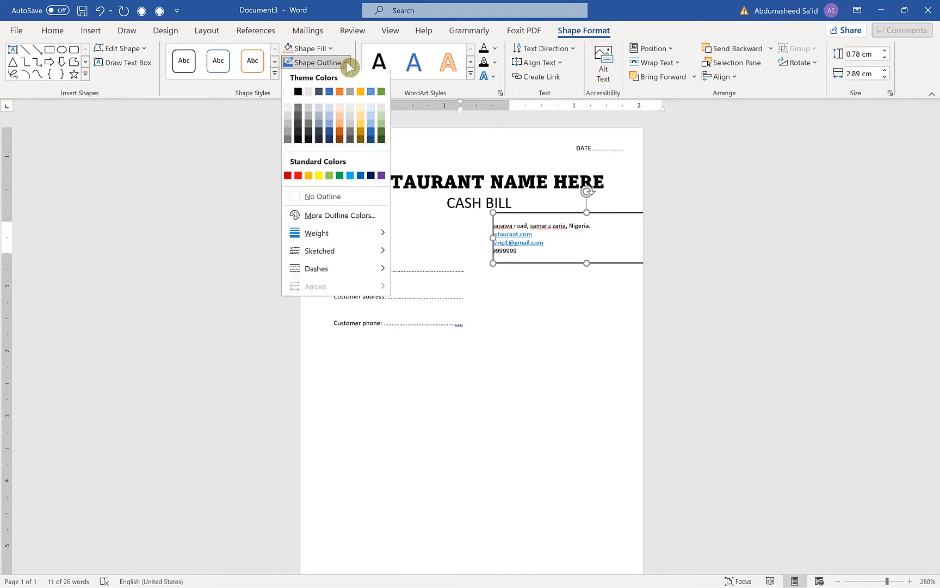
{"action": "left_click", "coordinate": [329, 198]}
{"action": "left_click", "coordinate": [529, 308]}
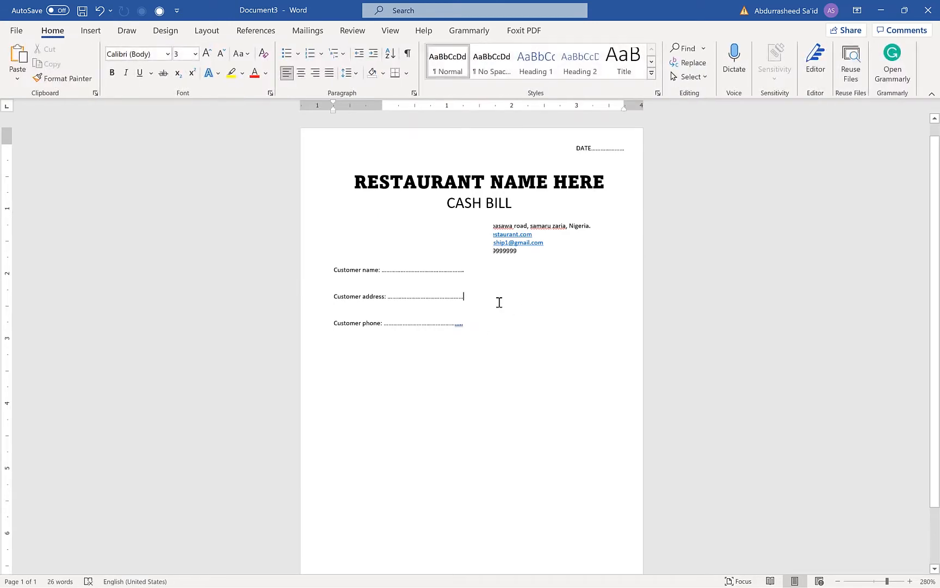
Widen the contact text box to about 5.18 cm and shift it slightly inward from the page's right edge
{"action": "left_click", "coordinate": [519, 222]}
{"action": "left_click", "coordinate": [545, 309]}
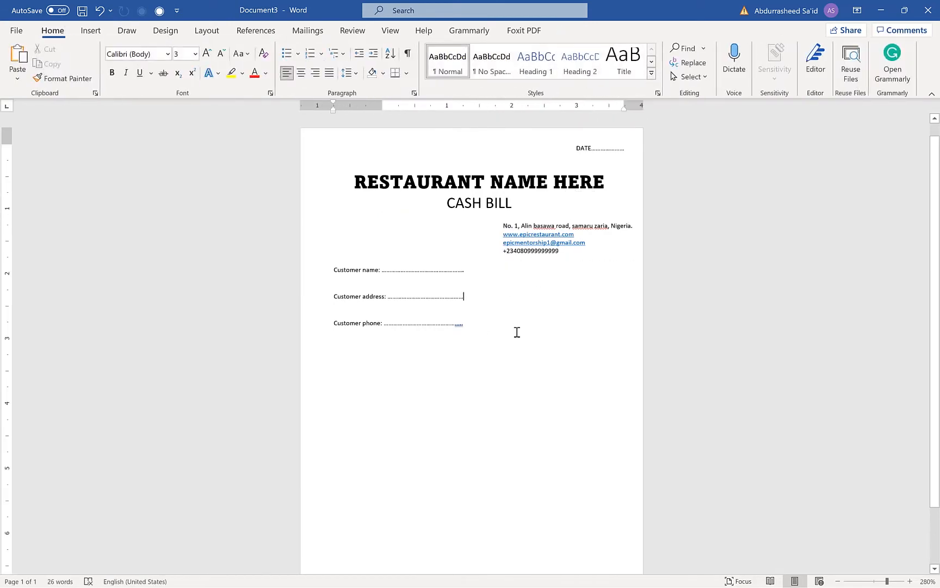
{"action": "left_click", "coordinate": [550, 238]}
{"action": "left_click_drag", "start_coordinate": [541, 264], "coordinate": [529, 256]}
{"action": "left_click", "coordinate": [480, 275]}
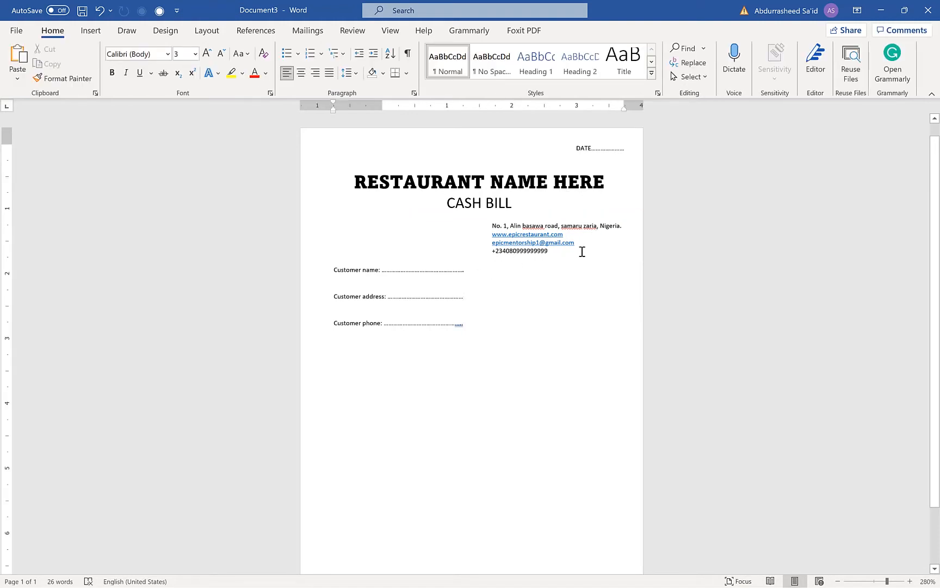
Set the line spacing of the four contact lines in the text box to 1.15
{"action": "left_click_drag", "start_coordinate": [554, 251], "coordinate": [483, 225]}
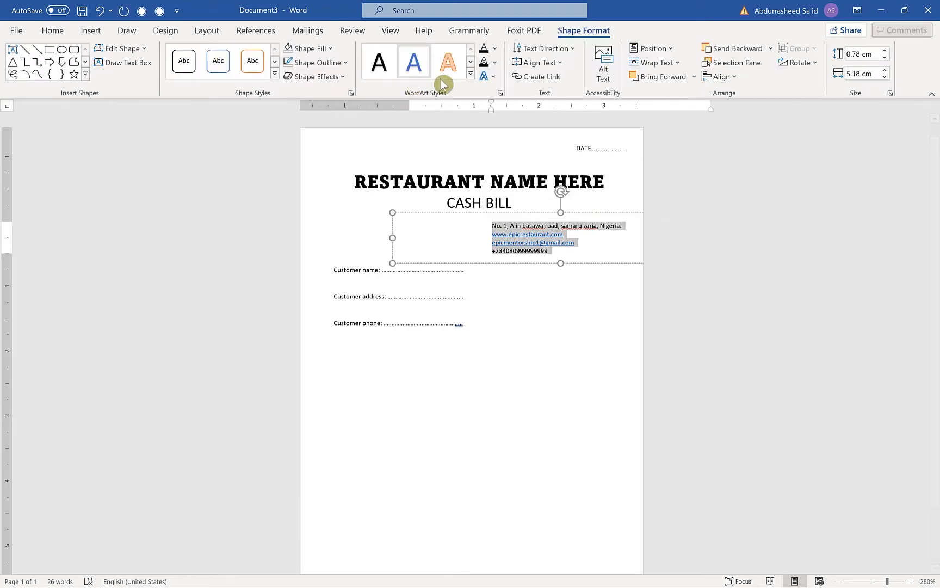
{"action": "left_click", "coordinate": [53, 31]}
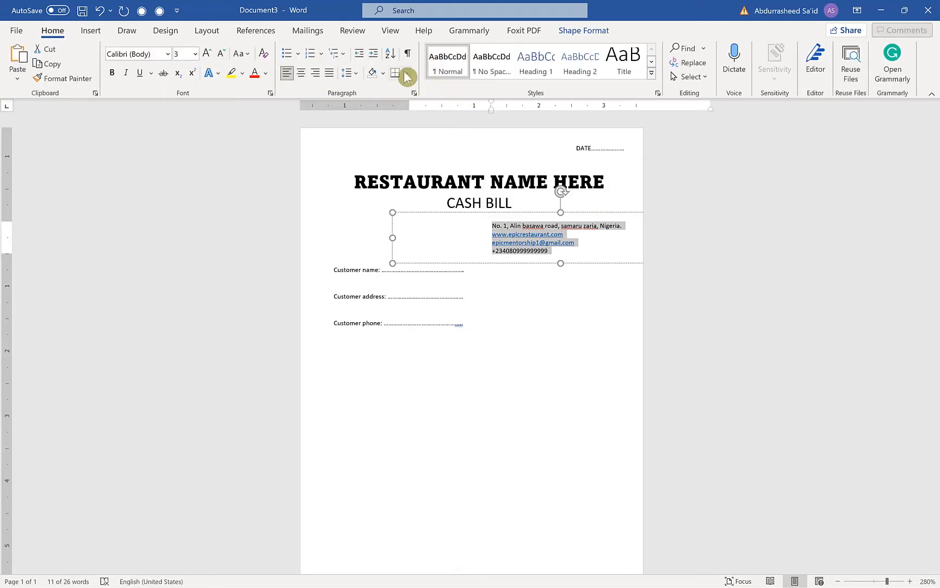
{"action": "left_click", "coordinate": [354, 78]}
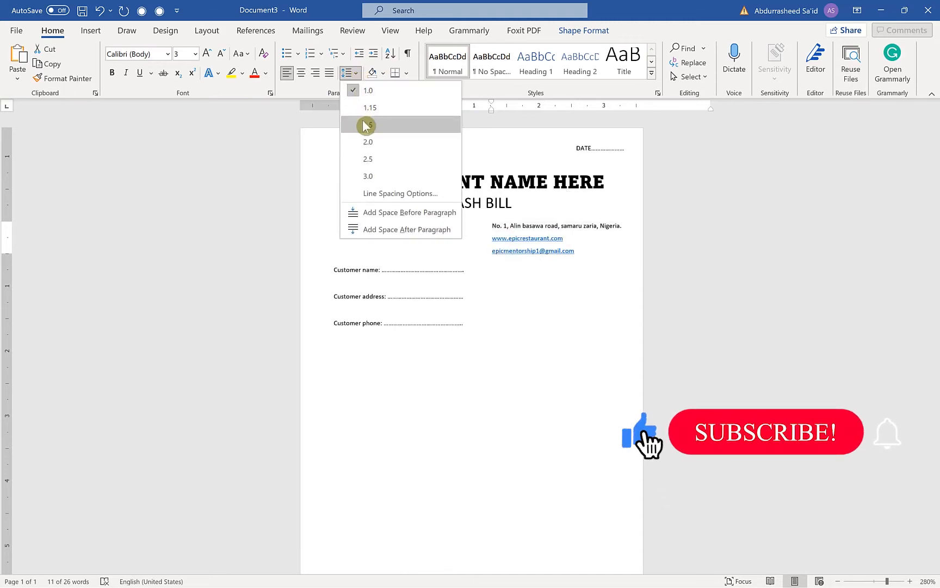
{"action": "left_click", "coordinate": [390, 112]}
{"action": "left_click", "coordinate": [525, 321]}
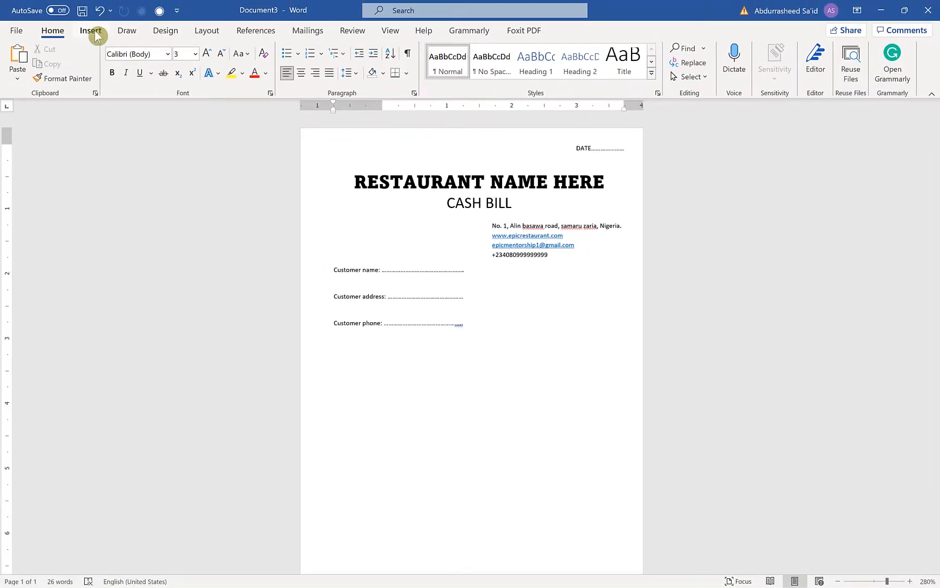
Search the icon library for "location" and insert the solid map pin icon
{"action": "left_click", "coordinate": [91, 31]}
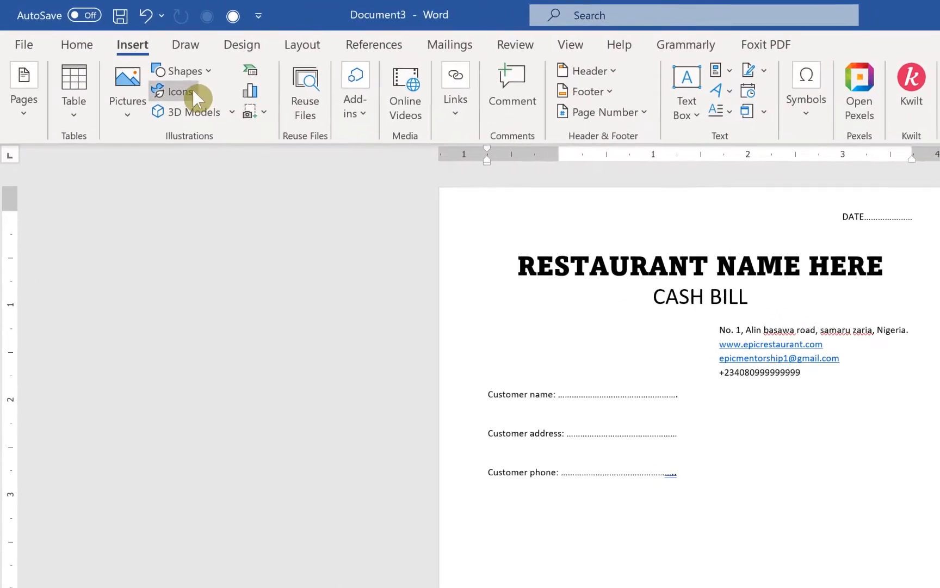
{"action": "left_click", "coordinate": [193, 93]}
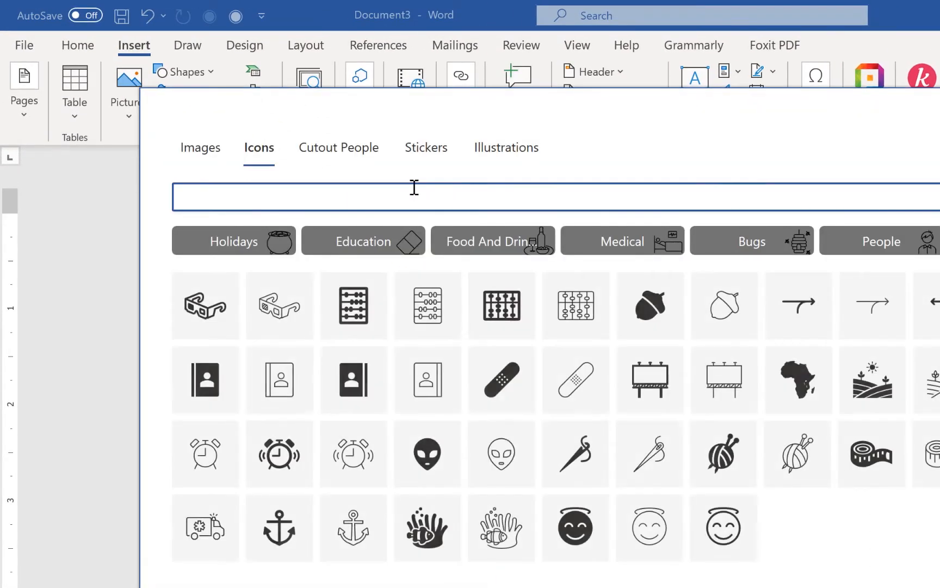
{"action": "type", "text": "loc"}
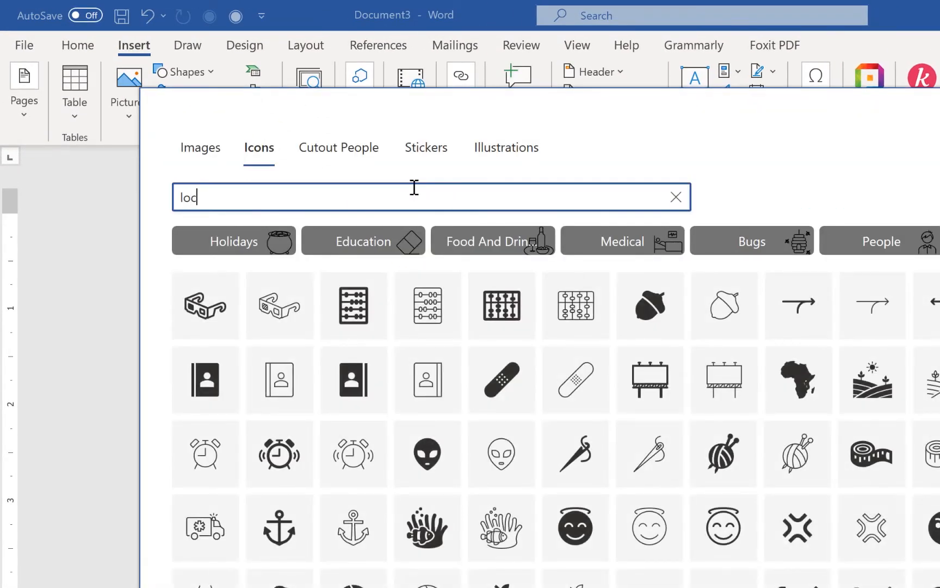
{"action": "type", "text": "ation"}
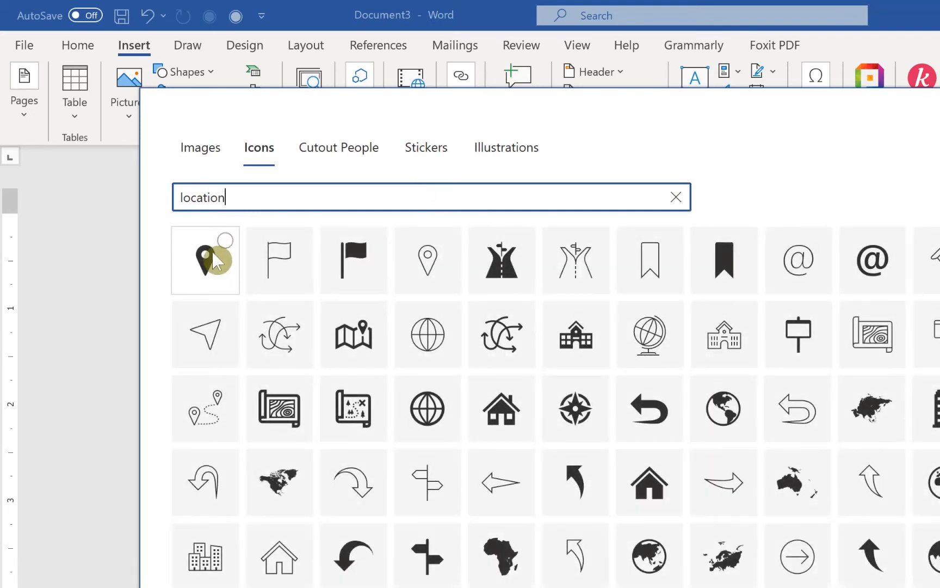
{"action": "left_click", "coordinate": [213, 254]}
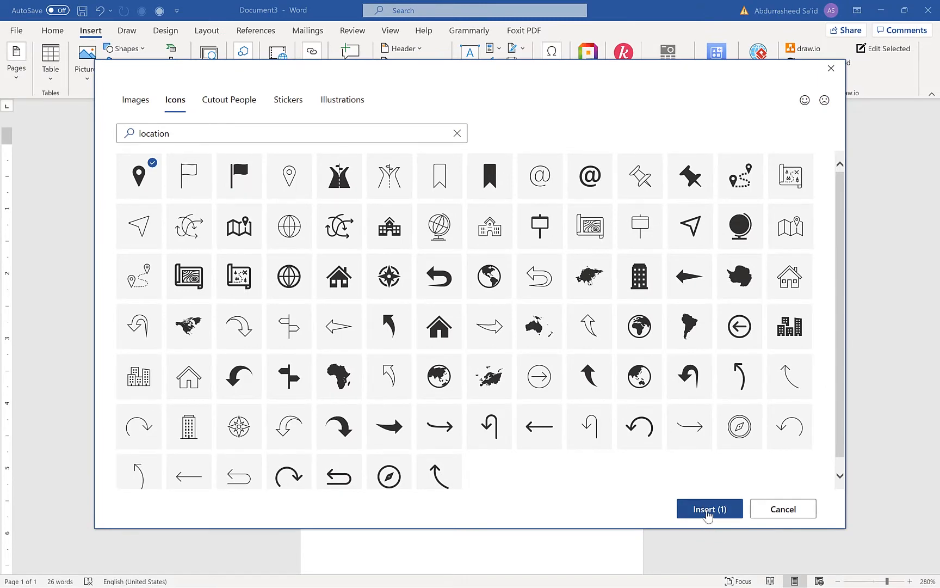
{"action": "left_click", "coordinate": [707, 509]}
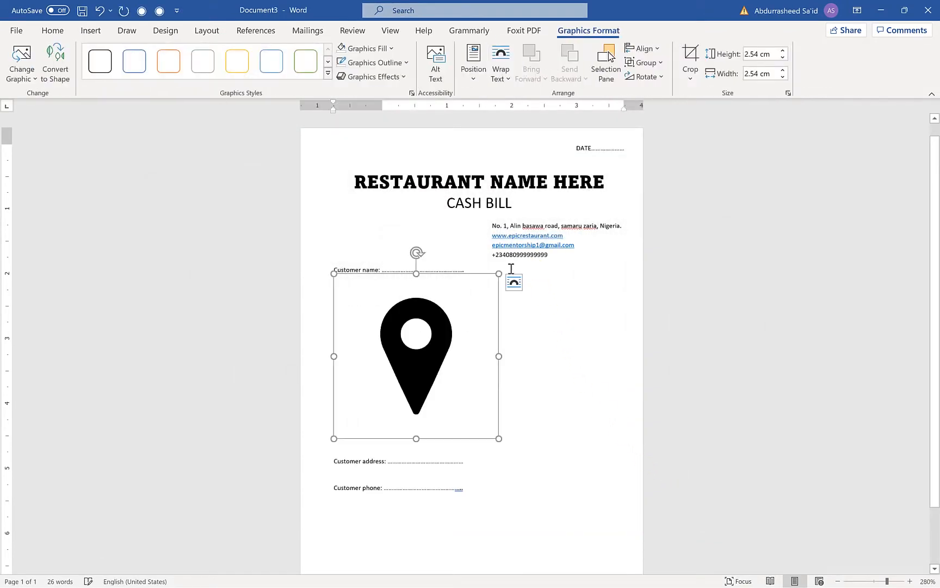
Set the pin icon to In Front of Text, shrink it to about 0.18 cm and place it at the end of the address line
{"action": "left_click", "coordinate": [515, 281]}
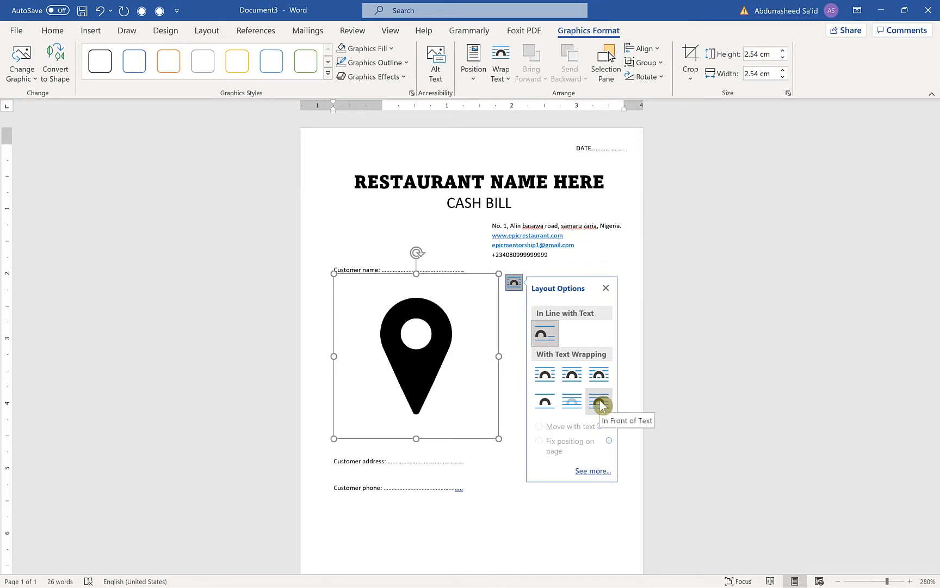
{"action": "left_click", "coordinate": [600, 402]}
{"action": "left_click_drag", "start_coordinate": [496, 438], "coordinate": [658, 227]}
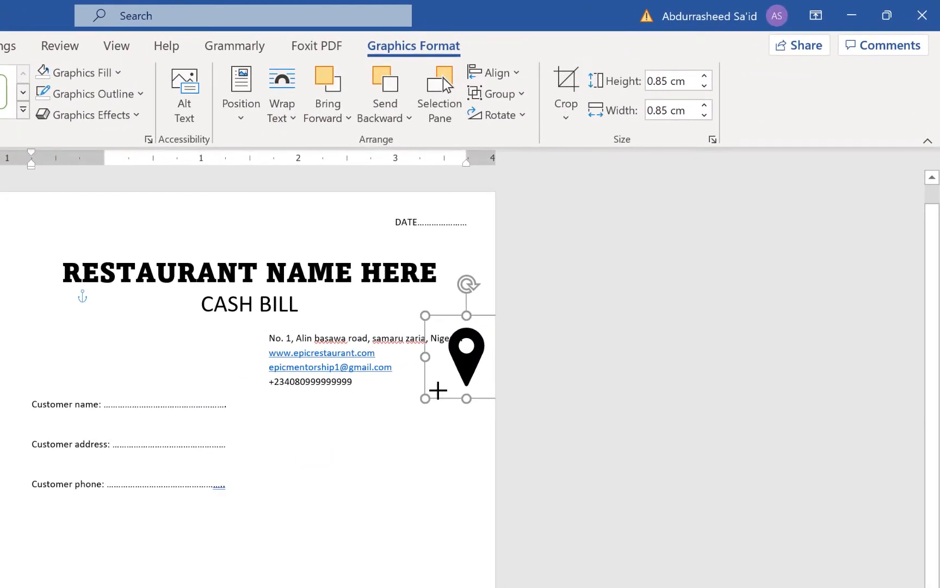
{"action": "left_click_drag", "start_coordinate": [438, 390], "coordinate": [479, 342]}
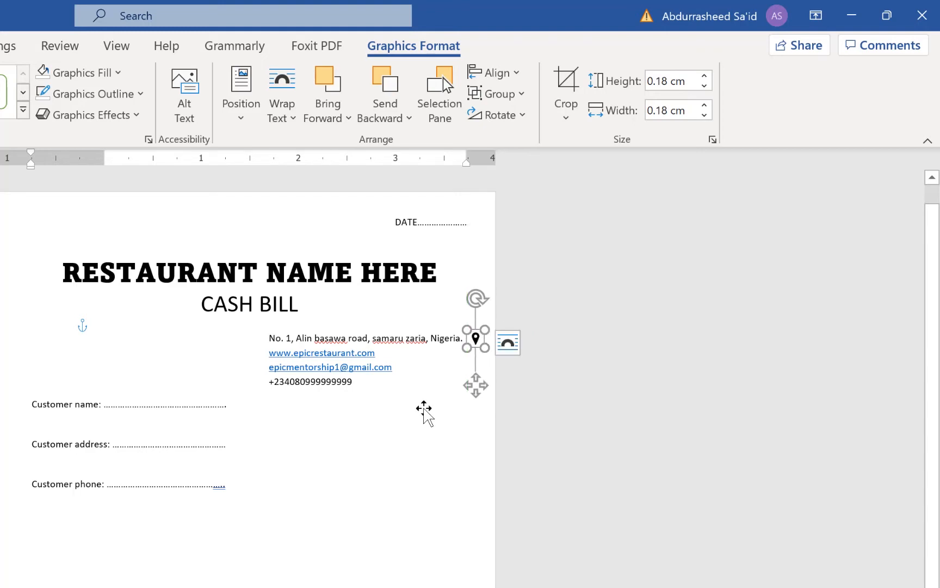
{"action": "left_click", "coordinate": [416, 543]}
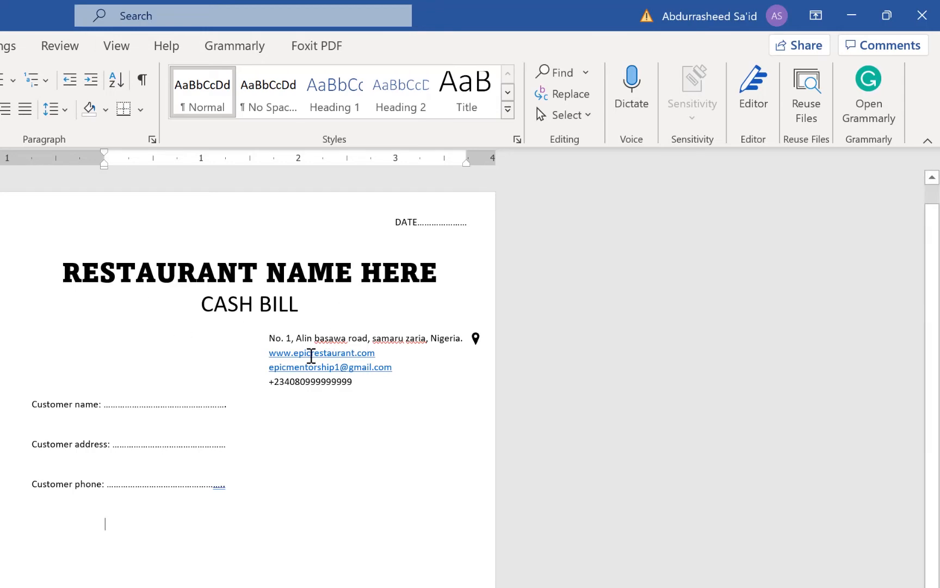
Search the icon library for "internet" and insert the solid laptop icon with a globe on its screen
{"action": "left_click", "coordinate": [55, 30]}
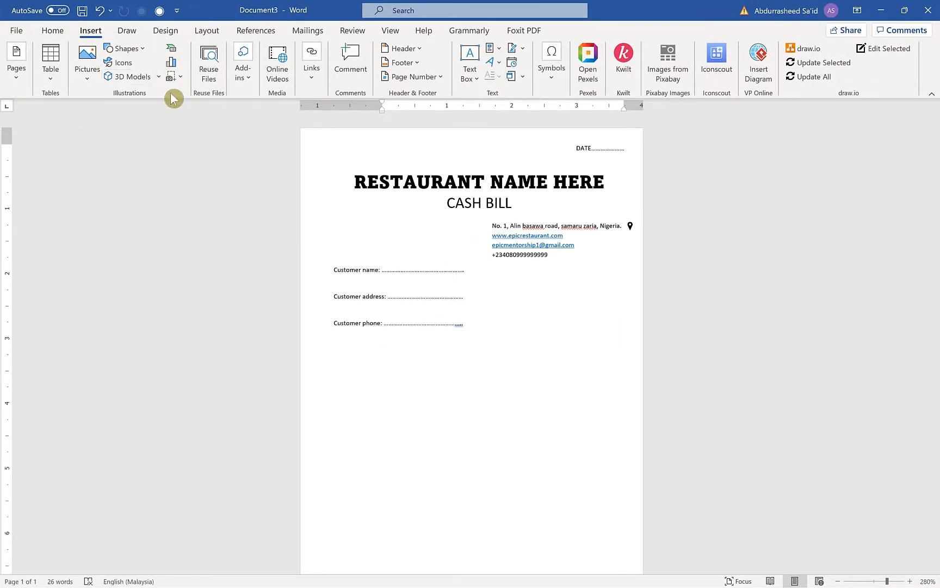
{"action": "left_click", "coordinate": [124, 63]}
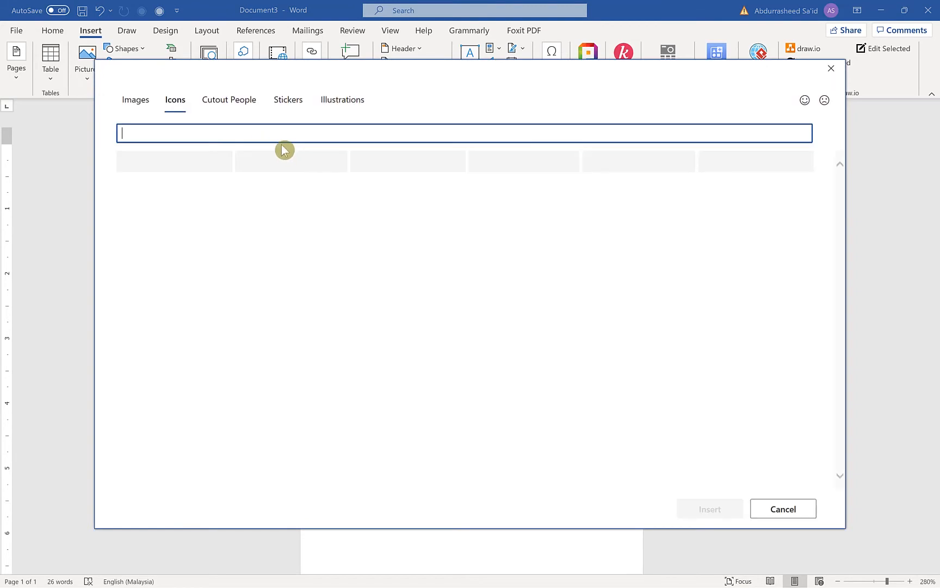
{"action": "type", "text": "internet"}
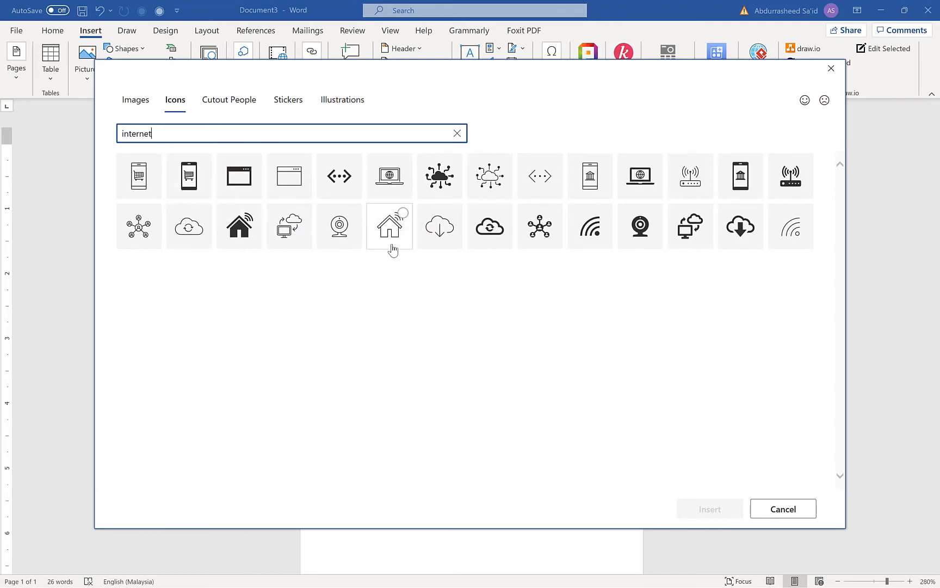
{"action": "left_click", "coordinate": [641, 176]}
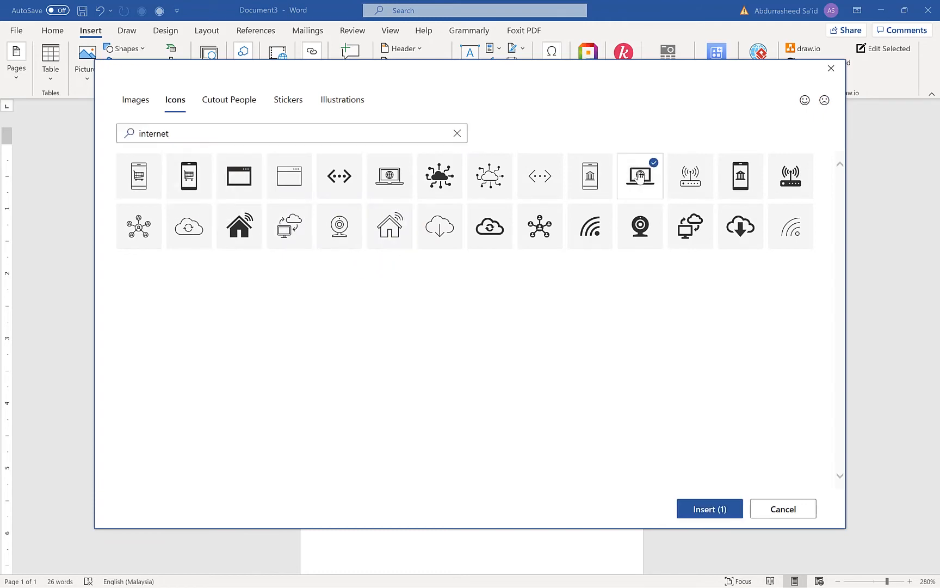
{"action": "left_click", "coordinate": [724, 508]}
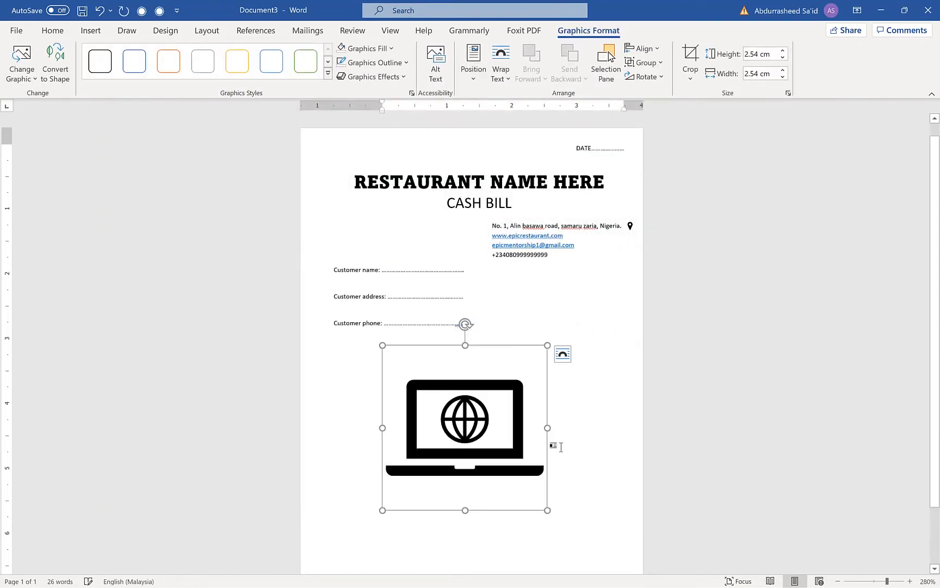
Shrink the laptop icon to about 0.24 cm and set its text wrapping to In Front of Text
{"action": "left_click_drag", "start_coordinate": [548, 344], "coordinate": [399, 494]}
{"action": "left_click", "coordinate": [421, 356]}
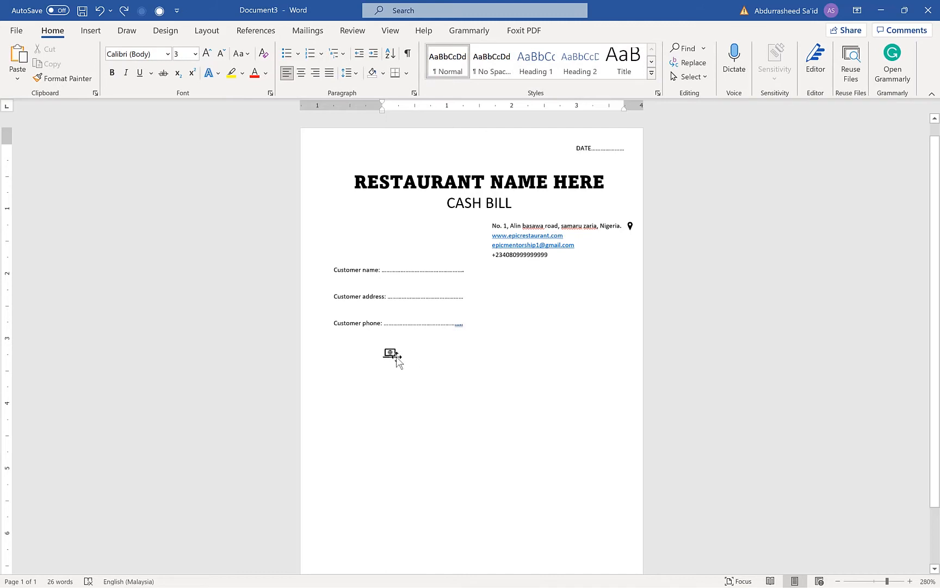
{"action": "left_click", "coordinate": [397, 358]}
{"action": "left_click", "coordinate": [413, 355]}
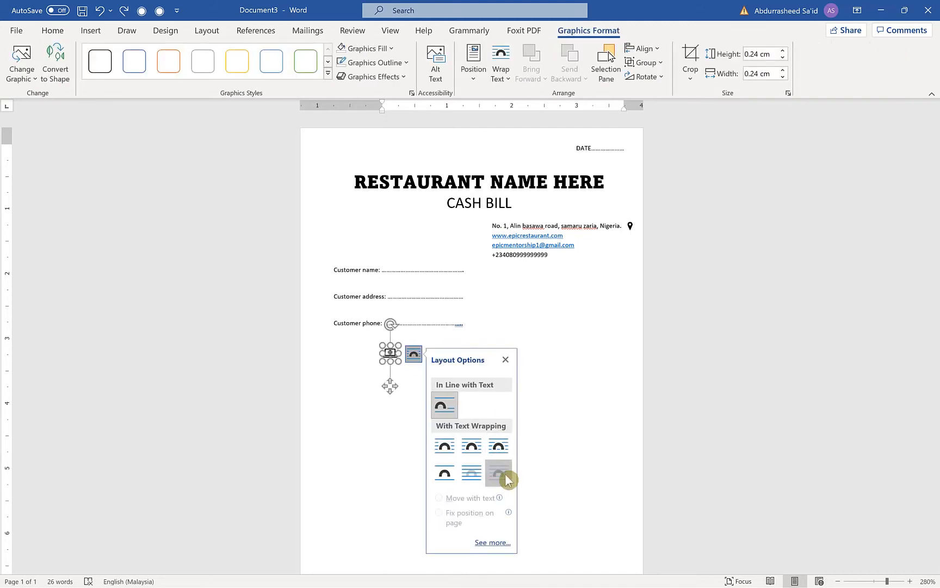
{"action": "left_click", "coordinate": [504, 473]}
{"action": "left_click", "coordinate": [400, 370]}
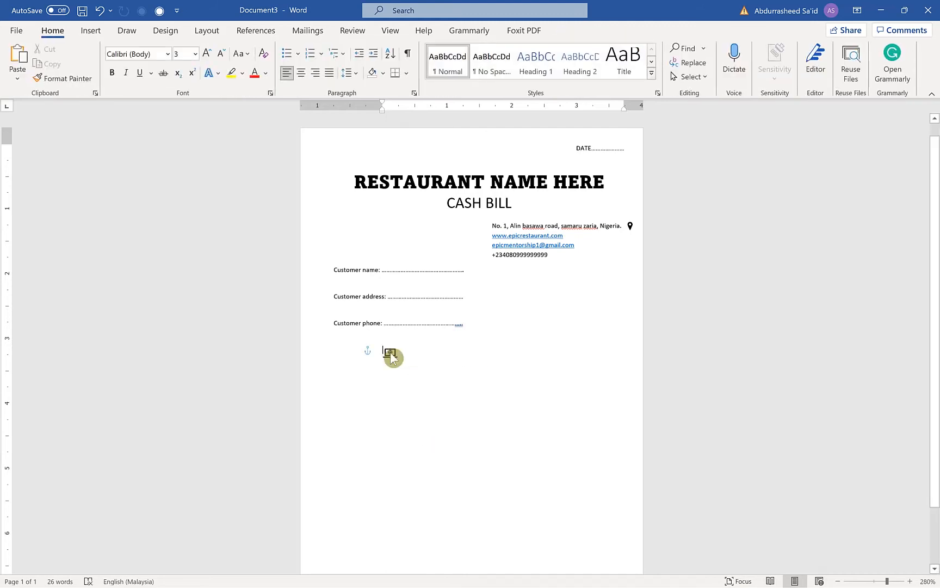
Place the laptop icon beside the website line in the contact details and make it slightly smaller
{"action": "left_click_drag", "start_coordinate": [392, 357], "coordinate": [587, 231]}
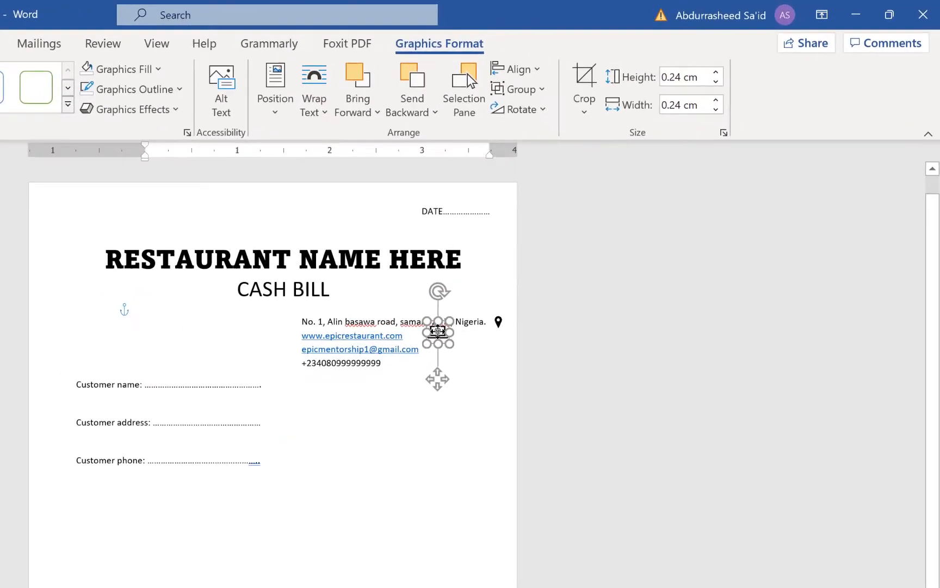
{"action": "left_click_drag", "start_coordinate": [438, 331], "coordinate": [438, 337]}
{"action": "left_click", "coordinate": [469, 390]}
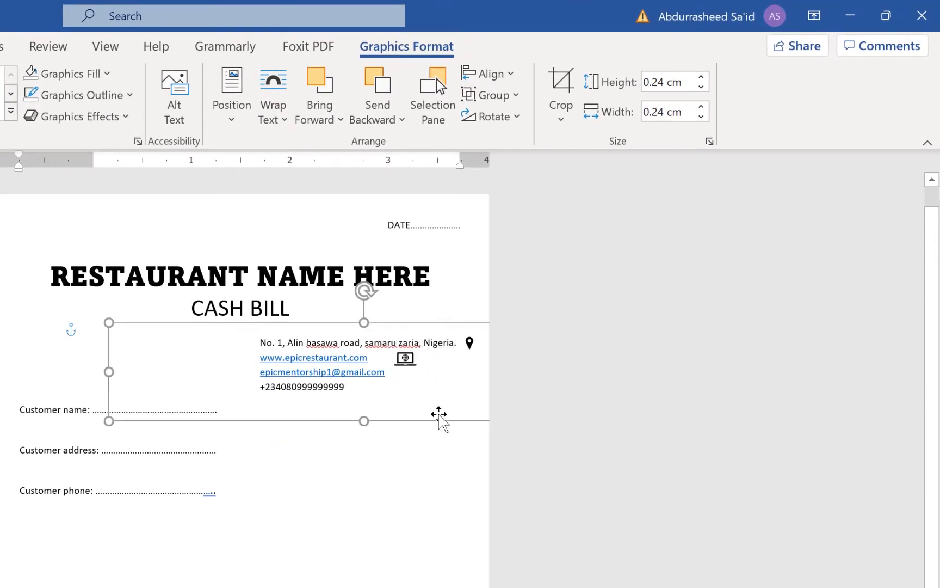
{"action": "left_click", "coordinate": [403, 358]}
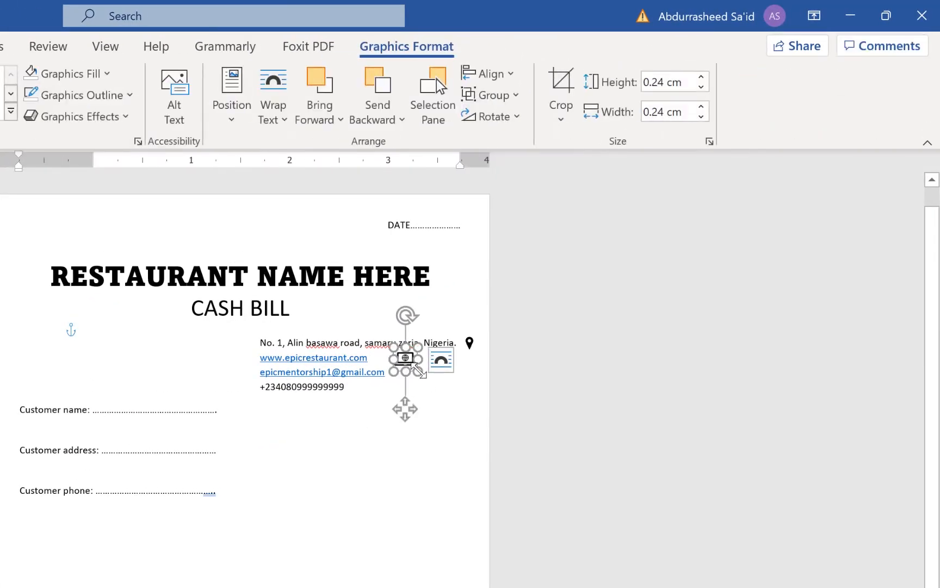
{"action": "left_click_drag", "start_coordinate": [417, 369], "coordinate": [412, 366]}
{"action": "left_click", "coordinate": [368, 503]}
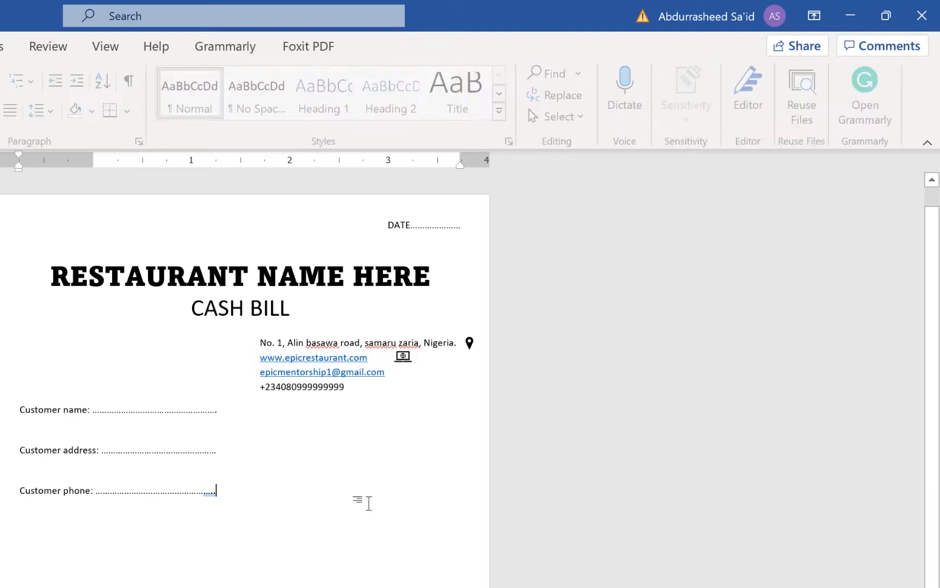
Search the icon library for "email" and insert the solid open envelope icon with the @ sign
{"action": "left_click", "coordinate": [391, 381]}
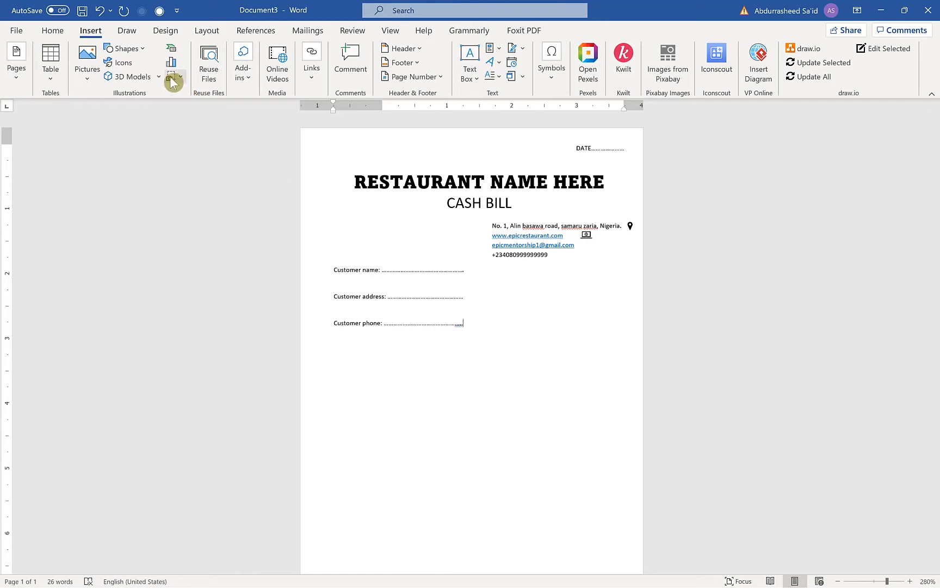
{"action": "left_click", "coordinate": [124, 65]}
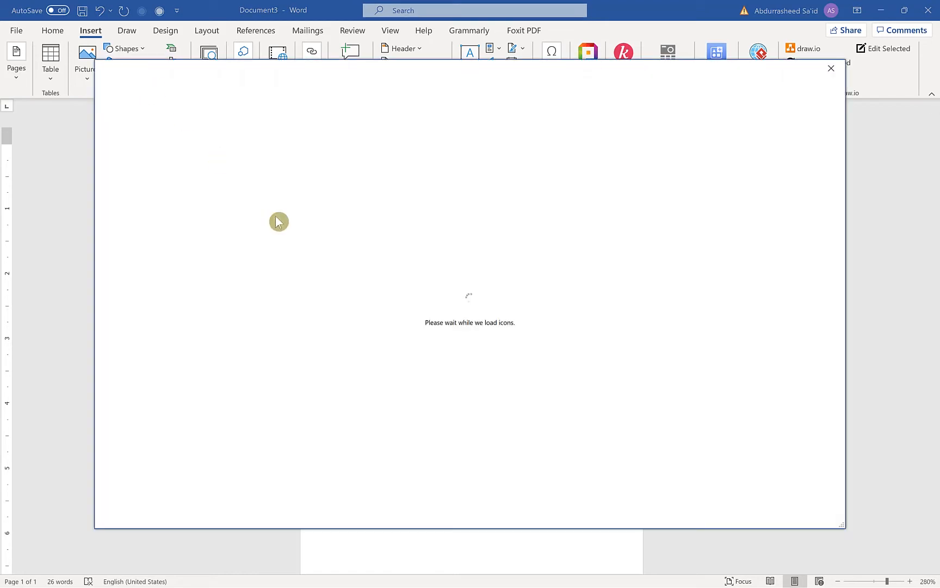
{"action": "left_click", "coordinate": [277, 134]}
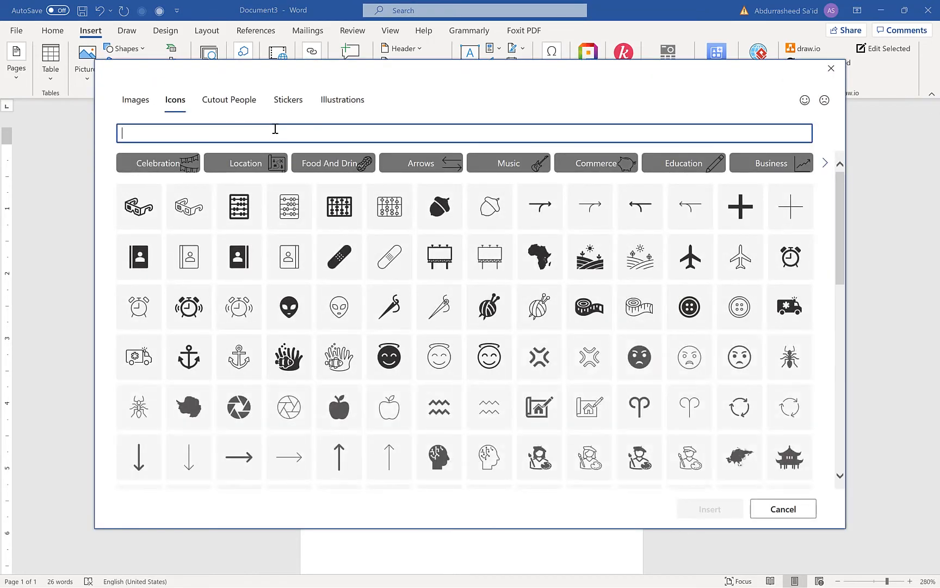
{"action": "type", "text": "email"}
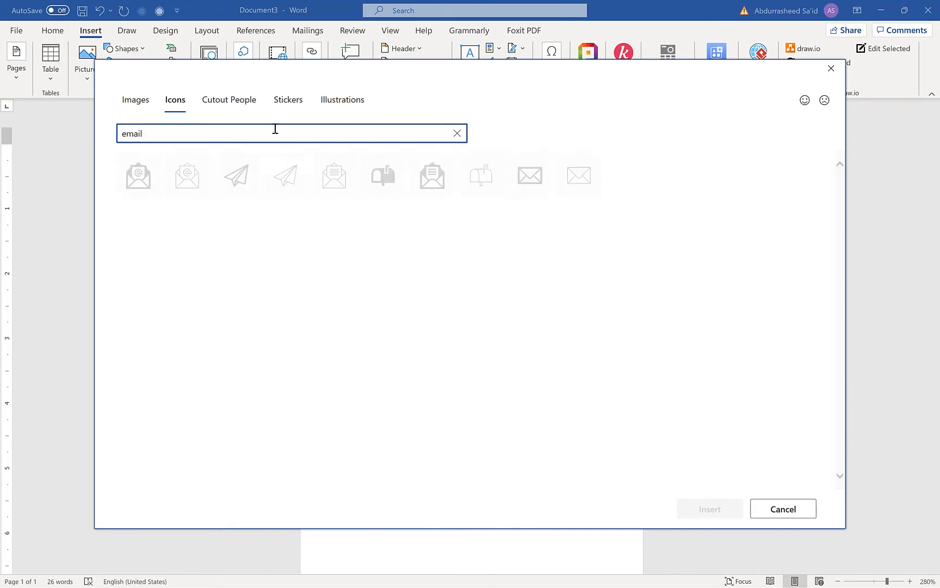
{"action": "left_click", "coordinate": [138, 175]}
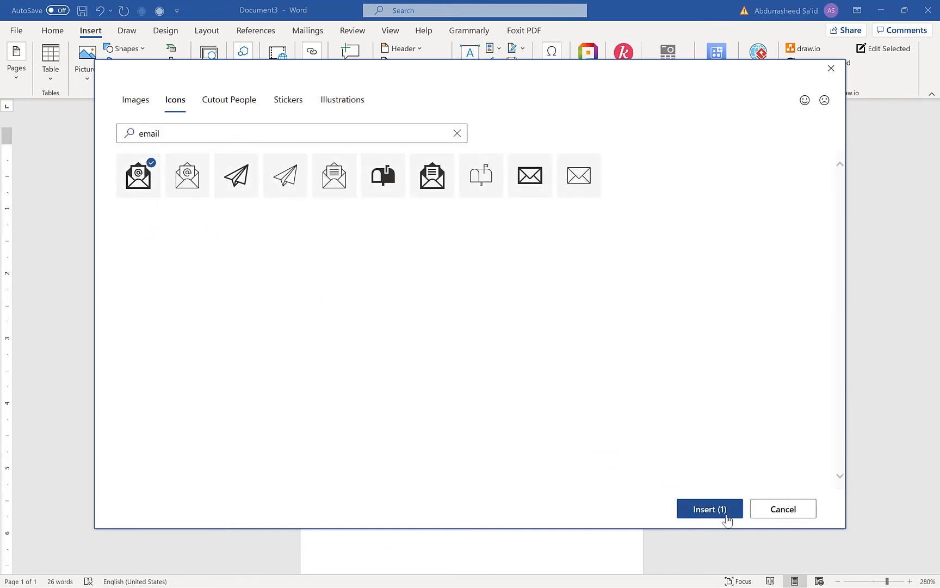
{"action": "left_click", "coordinate": [709, 509]}
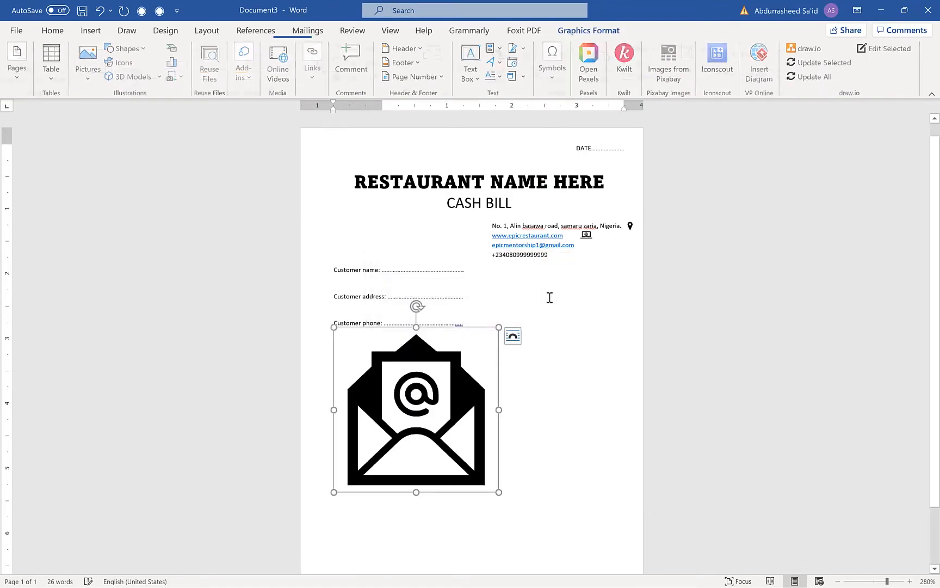
Set the envelope icon to In Front of Text, shrink it to line height and place it beside the e-mail line
{"action": "left_click_drag", "start_coordinate": [493, 332], "coordinate": [409, 486]}
{"action": "left_click", "coordinate": [557, 329]}
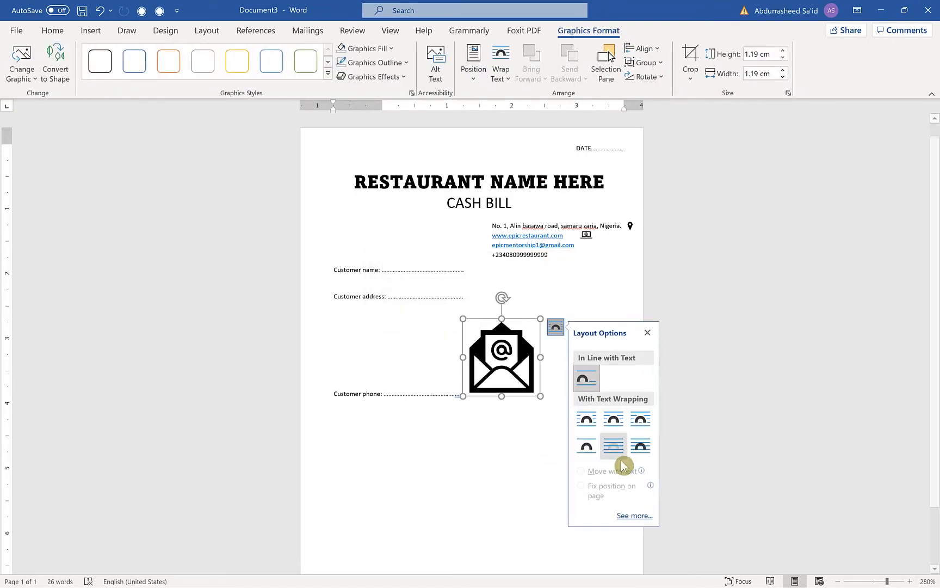
{"action": "left_click", "coordinate": [641, 446]}
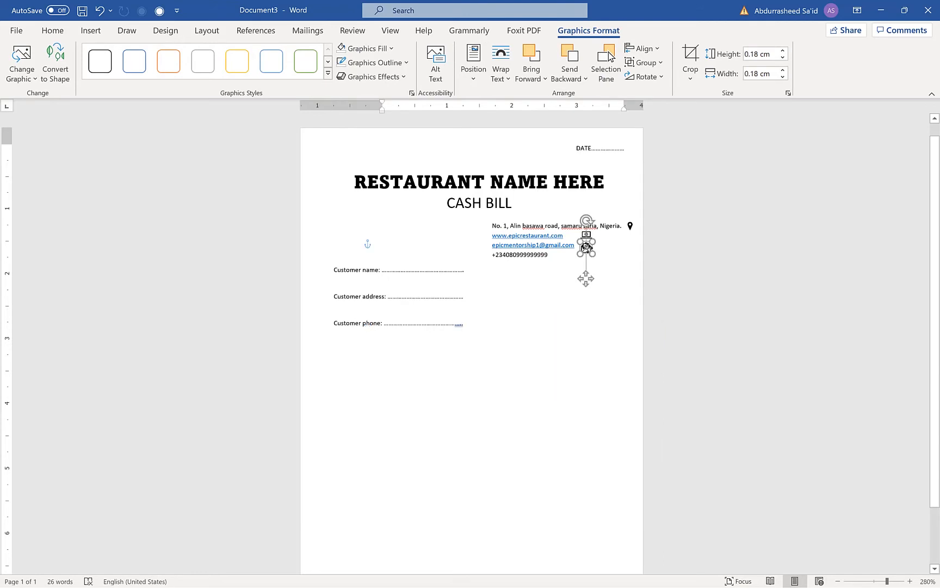
{"action": "left_click_drag", "start_coordinate": [586, 249], "coordinate": [587, 247]}
{"action": "left_click", "coordinate": [578, 365]}
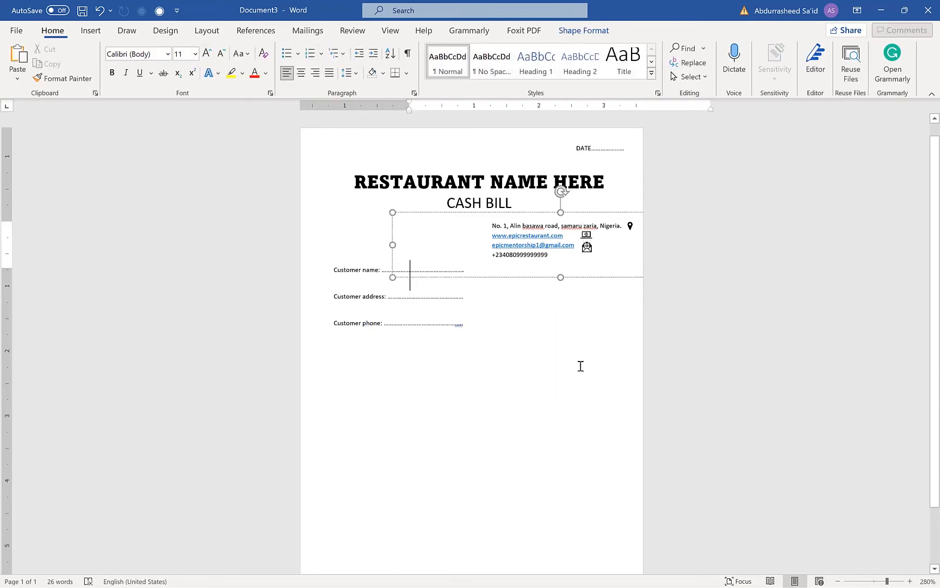
Insert the solid ringing telephone handset icon from the icon library below the customer lines
{"action": "left_click", "coordinate": [556, 258]}
{"action": "left_click", "coordinate": [432, 342]}
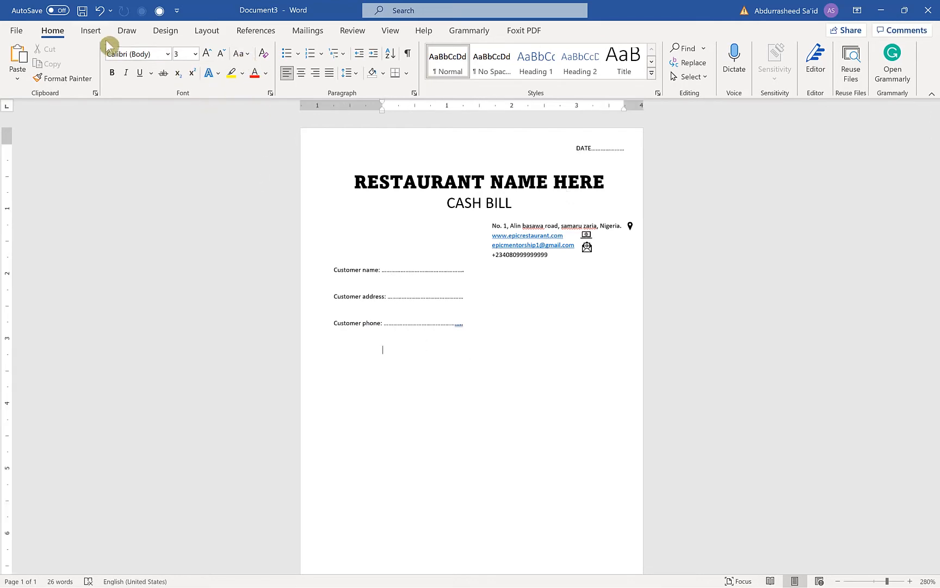
{"action": "left_click", "coordinate": [90, 30]}
{"action": "left_click", "coordinate": [126, 63]}
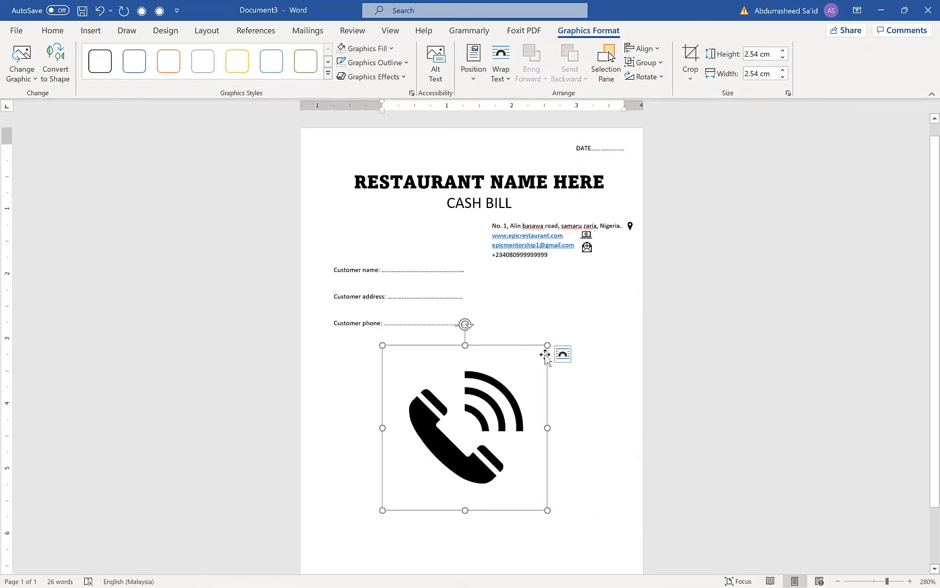
Shrink the telephone icon to line height and place it beside the phone number in the contact details
{"action": "left_click_drag", "start_coordinate": [550, 353], "coordinate": [561, 253]}
{"action": "left_click", "coordinate": [489, 331]}
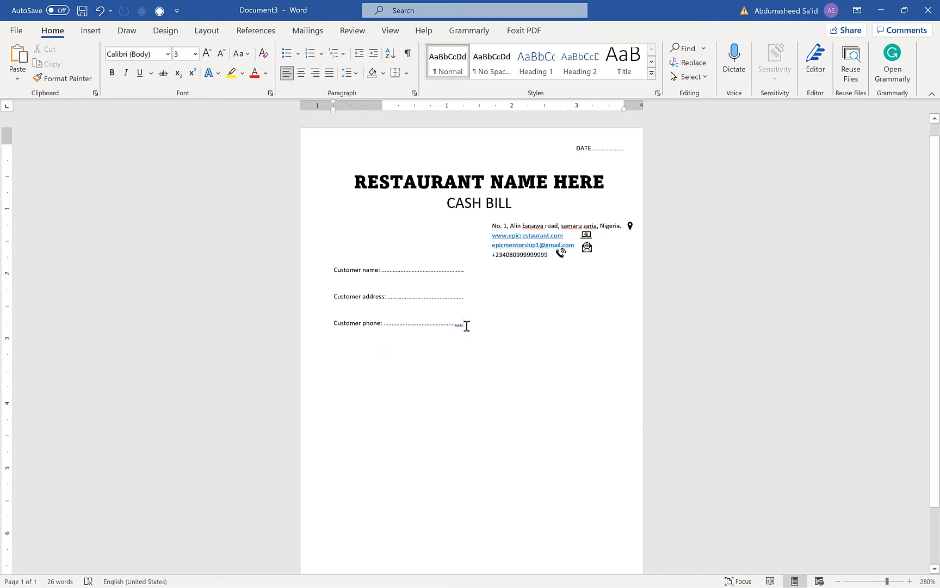
Set the paragraph spacing after the three customer lines to 0 pt, keeping single line spacing
{"action": "left_click_drag", "start_coordinate": [509, 344], "coordinate": [335, 268]}
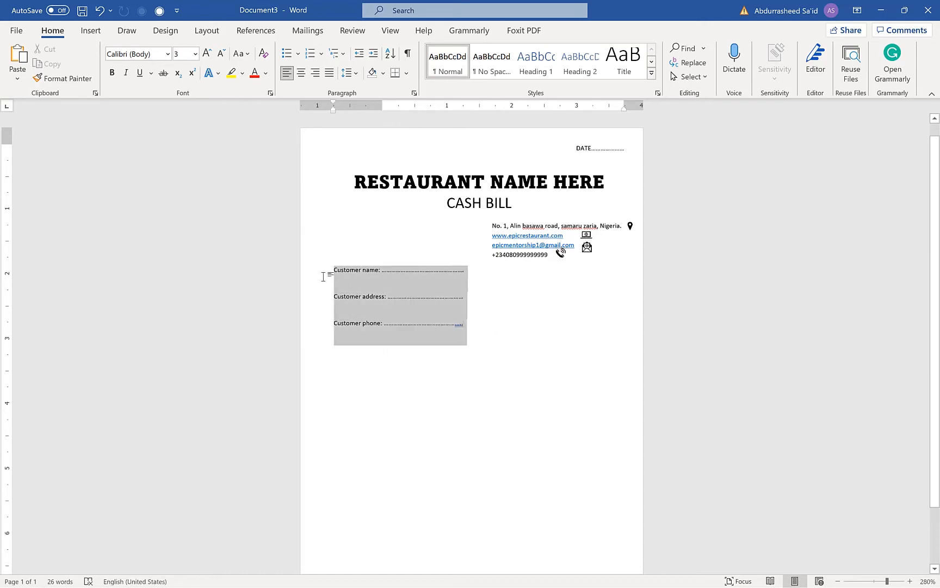
{"action": "left_click", "coordinate": [414, 93]}
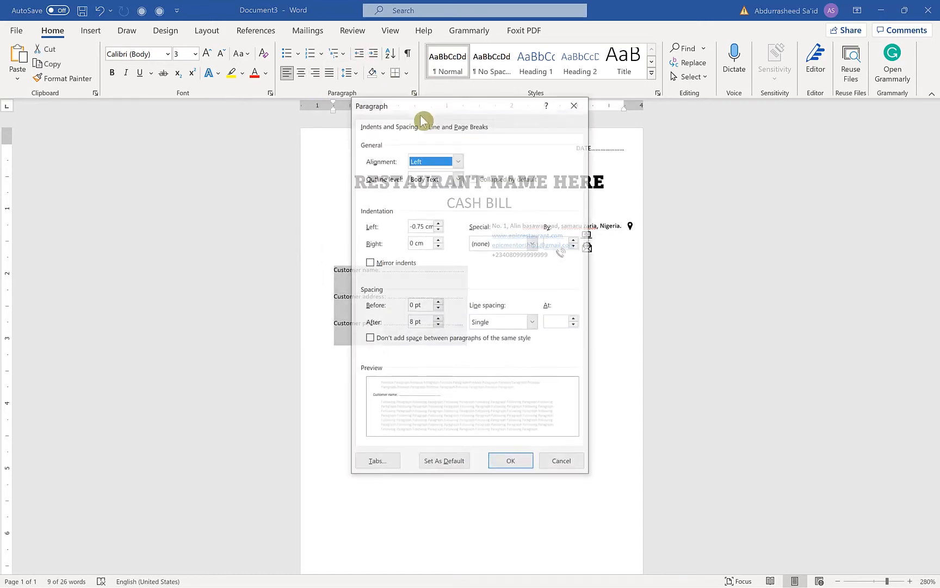
{"action": "left_click", "coordinate": [438, 325]}
{"action": "left_click", "coordinate": [438, 325]}
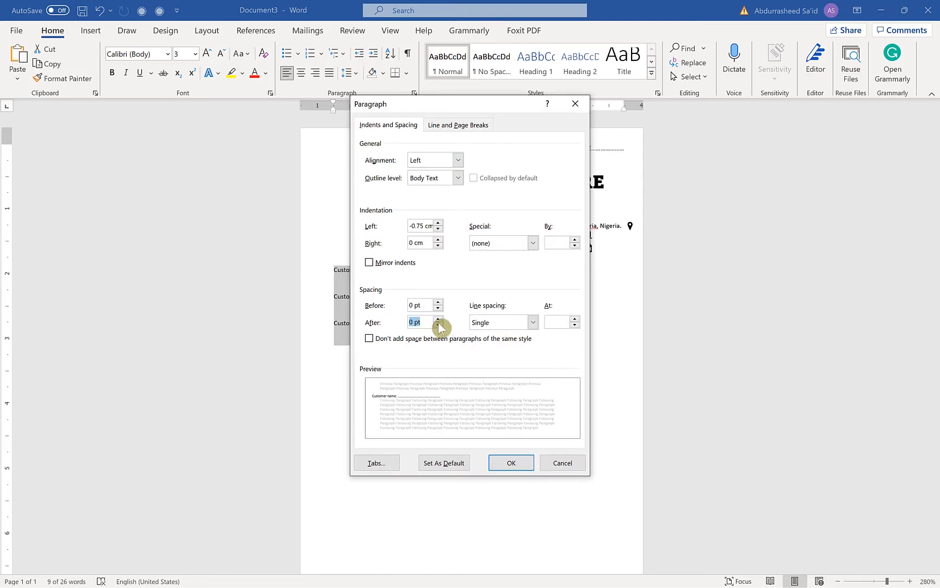
{"action": "left_click", "coordinate": [511, 323]}
{"action": "left_click", "coordinate": [512, 330]}
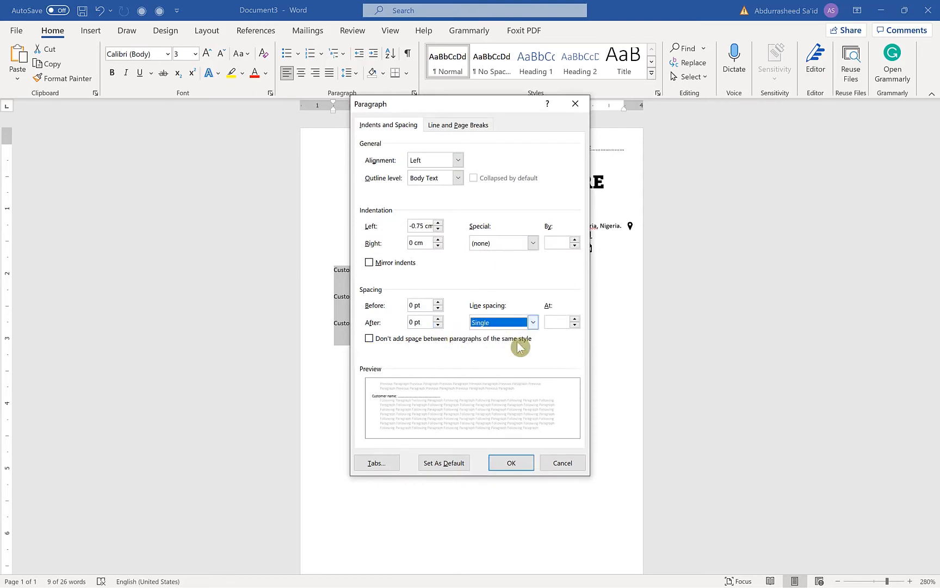
{"action": "left_click", "coordinate": [511, 462]}
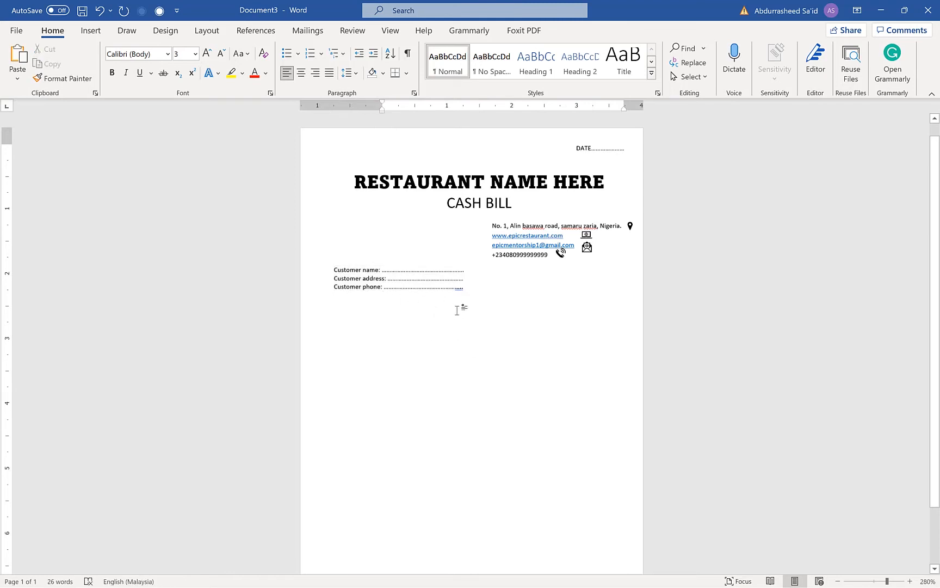
Increase the line spacing of the customer name, address and phone lines slightly
{"action": "left_click_drag", "start_coordinate": [457, 310], "coordinate": [314, 265]}
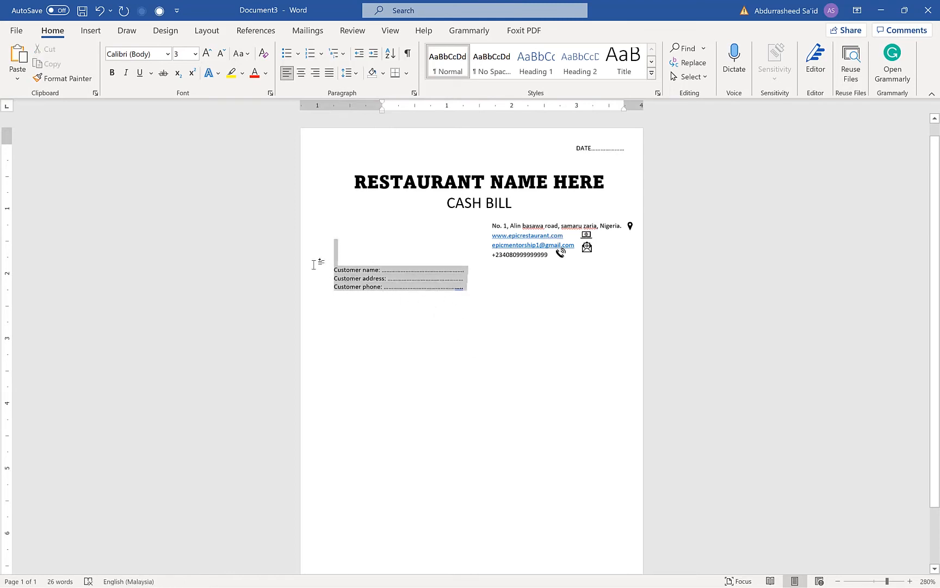
{"action": "left_click", "coordinate": [356, 74]}
{"action": "left_click", "coordinate": [381, 112]}
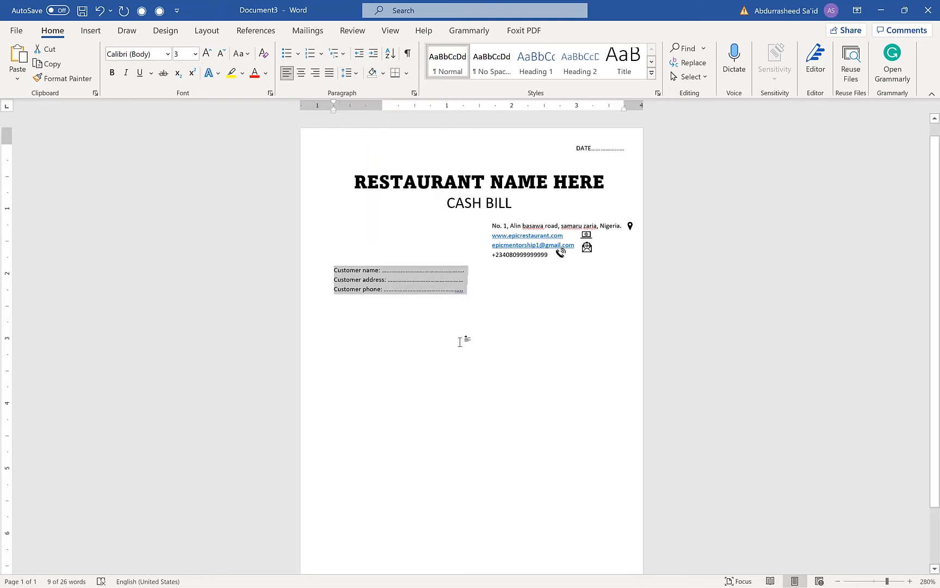
Insert a table with five columns and five rows directly below the customer phone line
{"action": "left_click", "coordinate": [424, 298]}
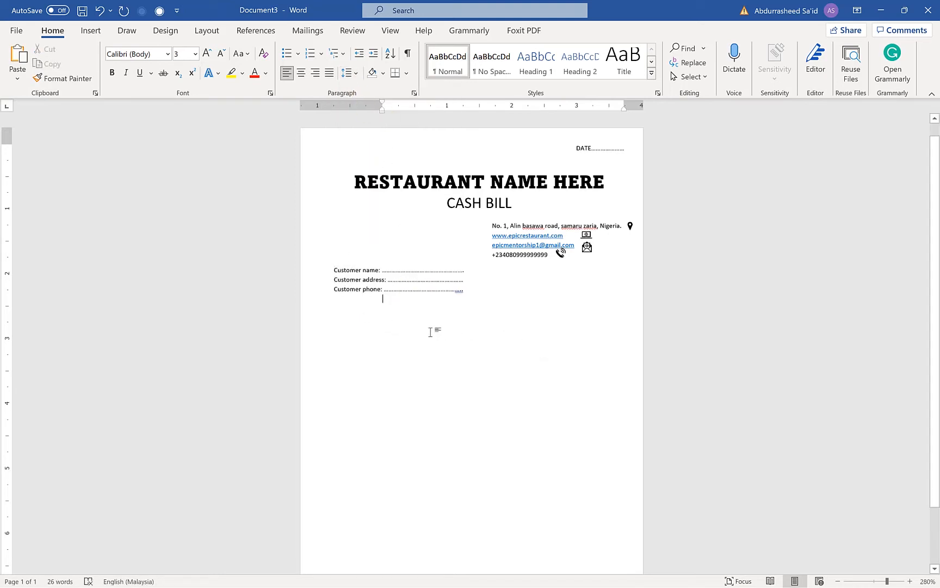
{"action": "left_click", "coordinate": [386, 321]}
{"action": "left_click", "coordinate": [89, 33]}
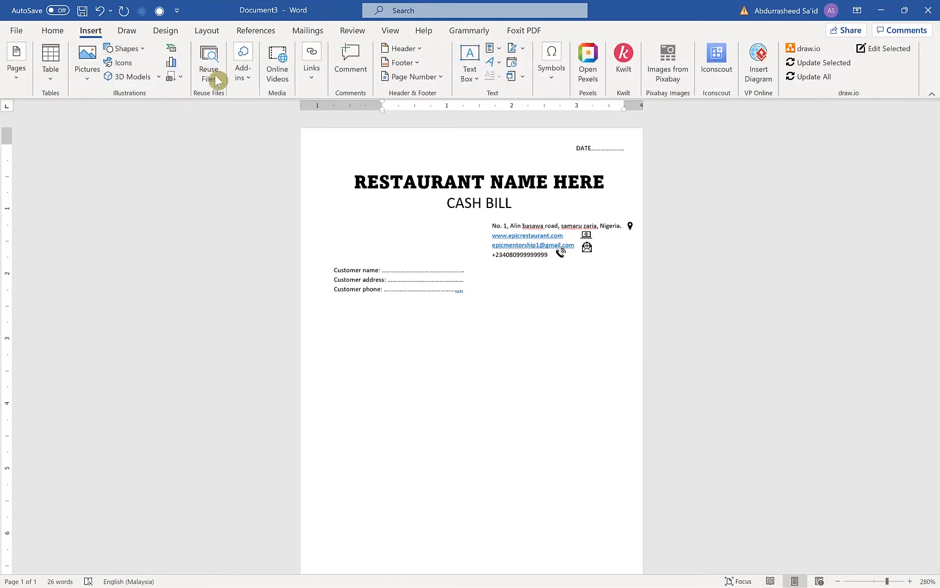
{"action": "left_click", "coordinate": [51, 76]}
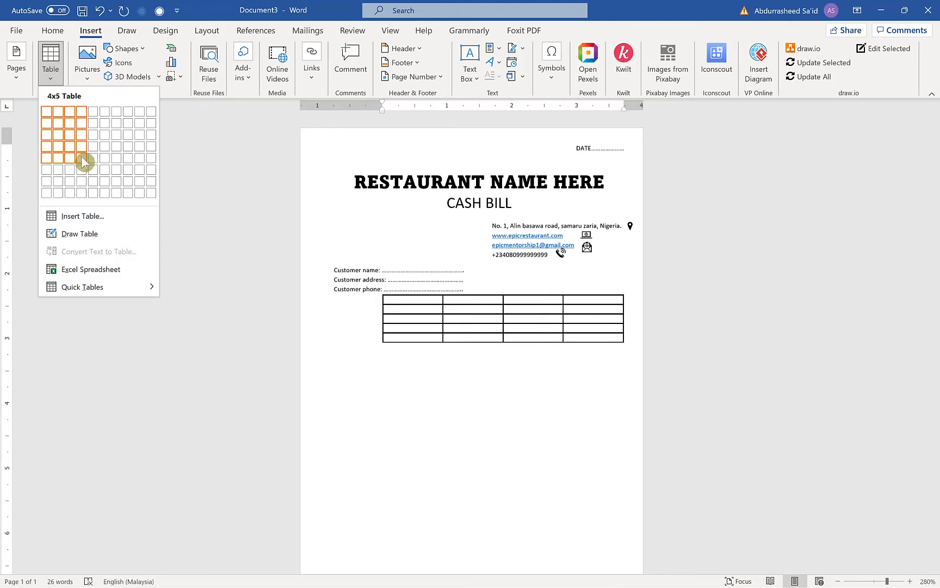
{"action": "left_click", "coordinate": [93, 158]}
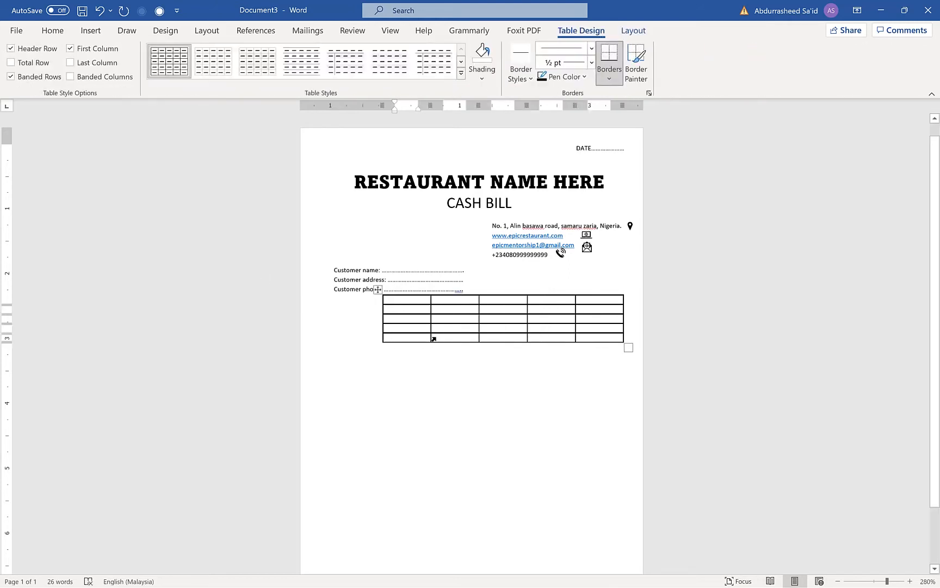
Add a blank line between the customer phone line and the table
{"action": "left_click", "coordinate": [542, 377]}
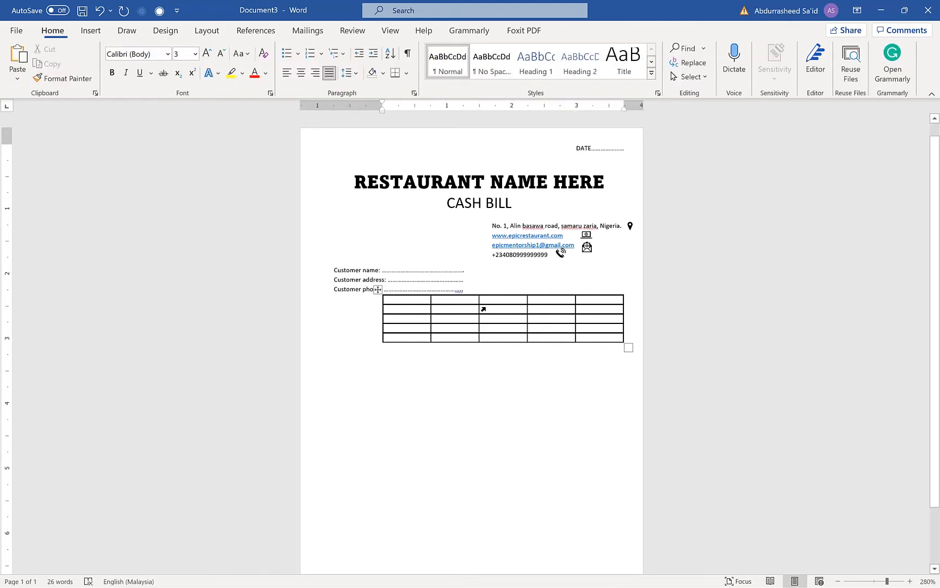
{"action": "left_click", "coordinate": [480, 308]}
{"action": "left_click", "coordinate": [493, 288]}
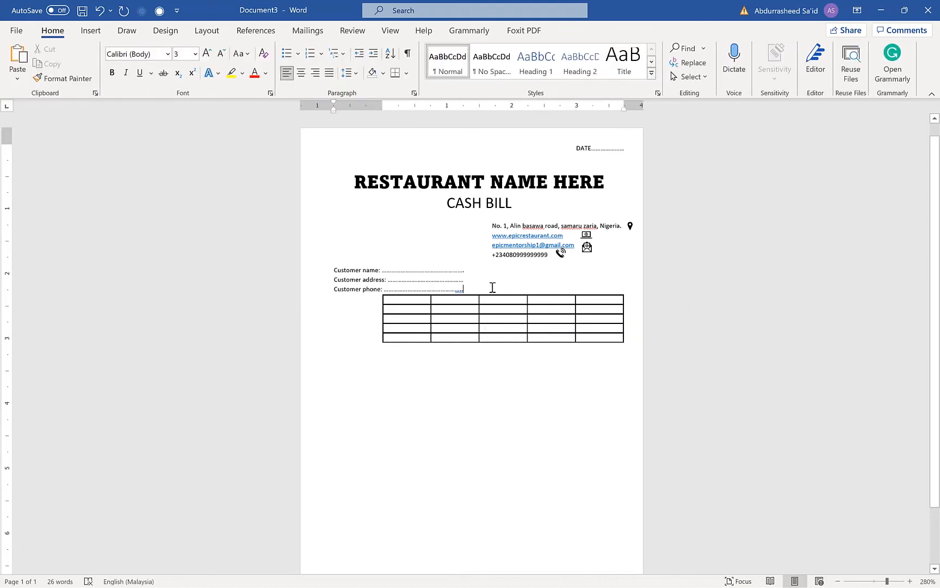
{"action": "key", "text": "Return"}
Shift the table's left edge into the page's left margin and narrow its first column
{"action": "left_click", "coordinate": [495, 341]}
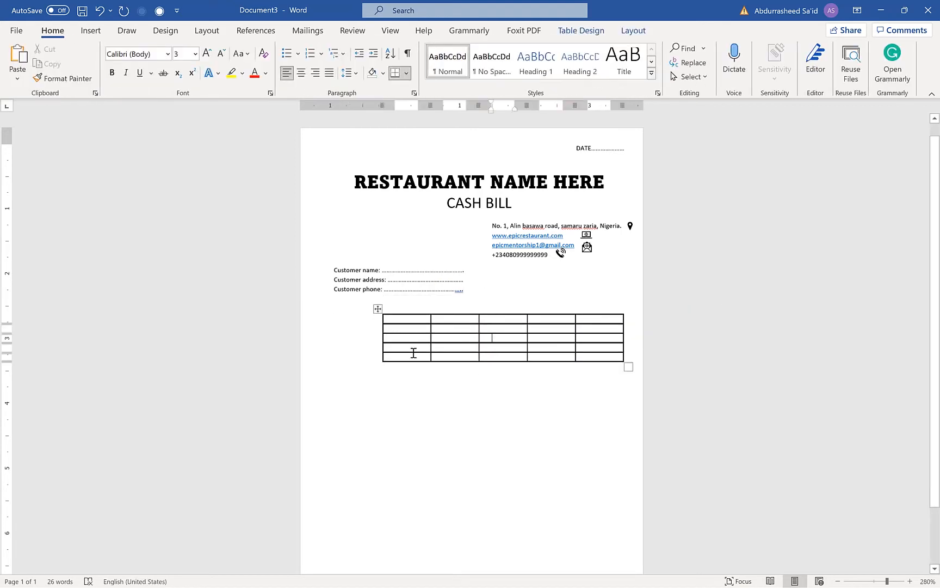
{"action": "left_click_drag", "start_coordinate": [386, 104], "coordinate": [319, 111]}
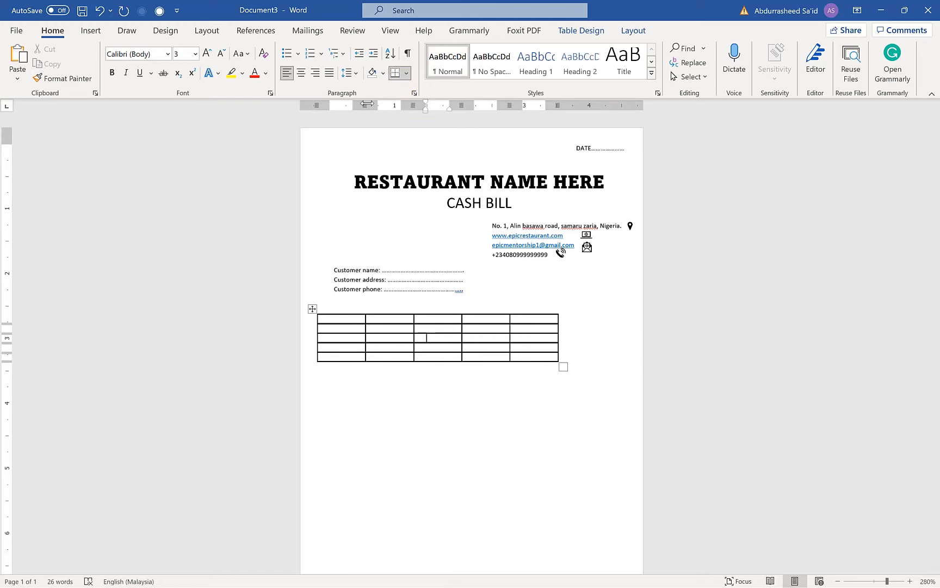
{"action": "left_click_drag", "start_coordinate": [351, 105], "coordinate": [346, 102]}
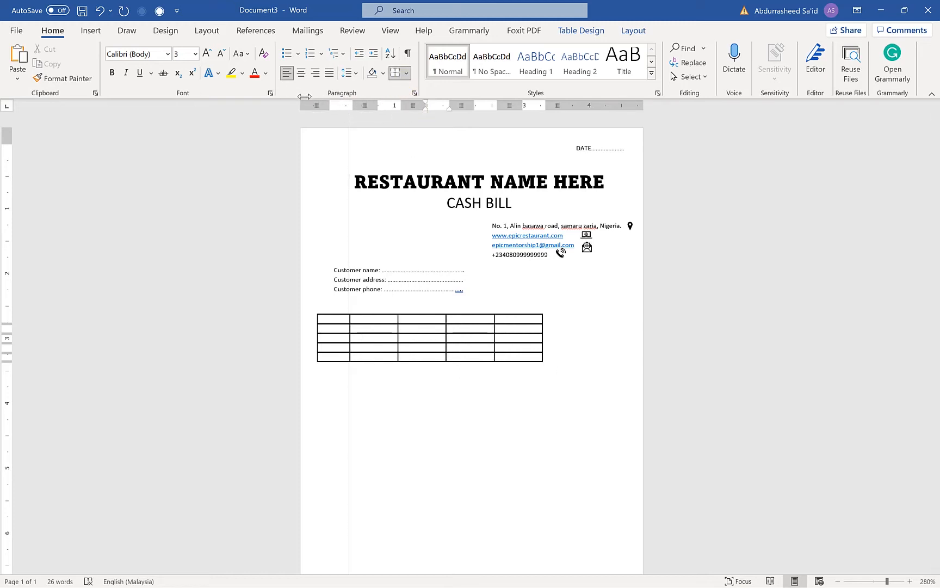
{"action": "left_click_drag", "start_coordinate": [304, 96], "coordinate": [307, 99]}
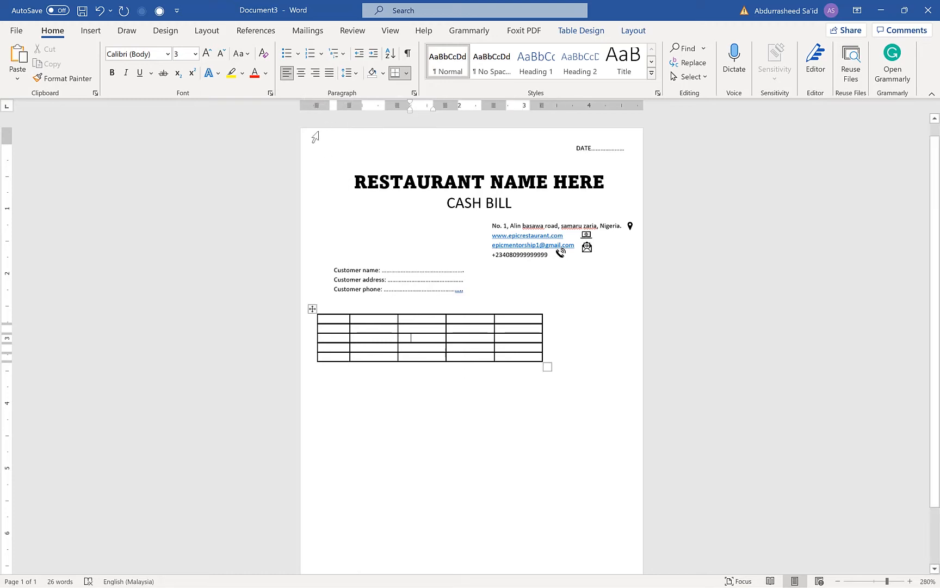
{"action": "left_click_drag", "start_coordinate": [316, 103], "coordinate": [313, 102]}
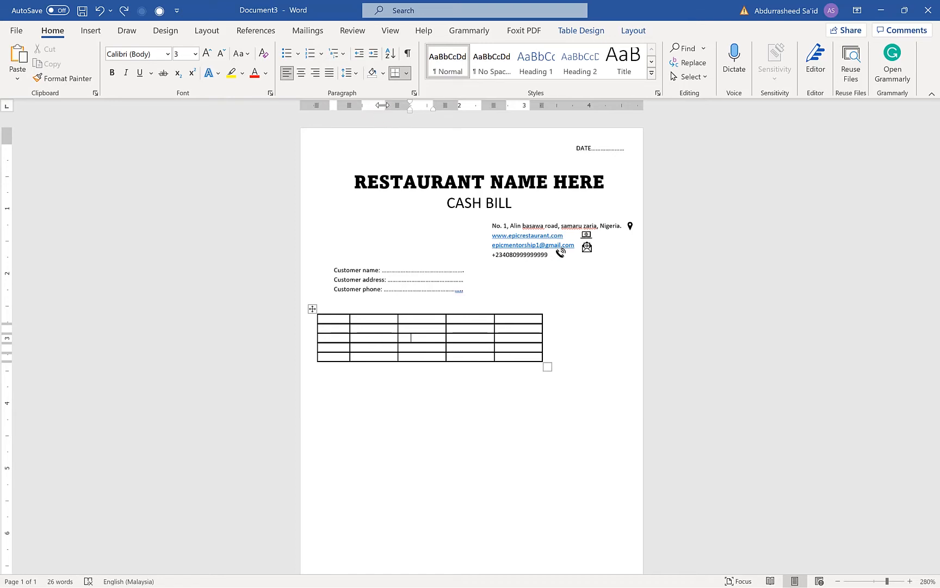
Widen the second column and narrow the last three so the table spans nearly the full page width
{"action": "left_click_drag", "start_coordinate": [382, 104], "coordinate": [536, 102]}
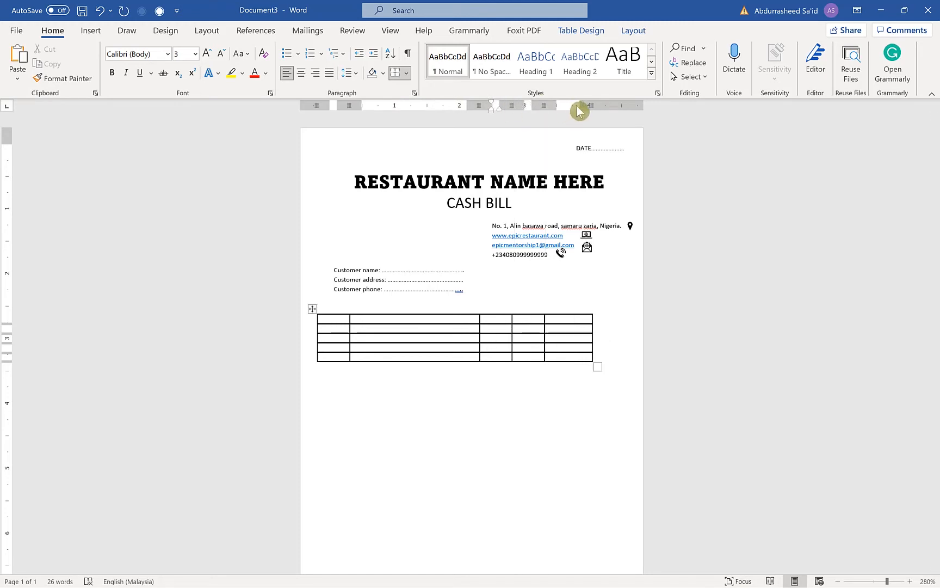
{"action": "left_click_drag", "start_coordinate": [578, 103], "coordinate": [570, 103]}
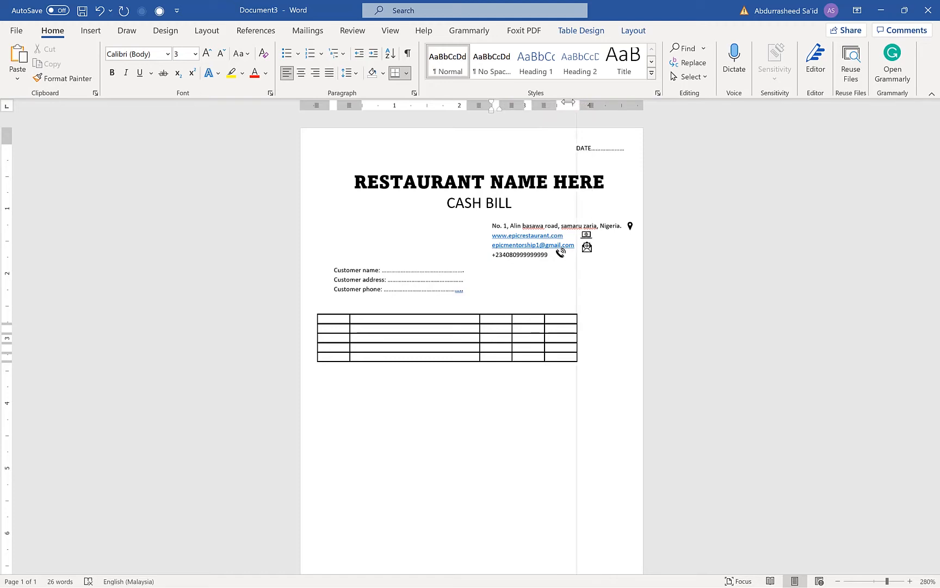
{"action": "left_click_drag", "start_coordinate": [479, 105], "coordinate": [530, 113]}
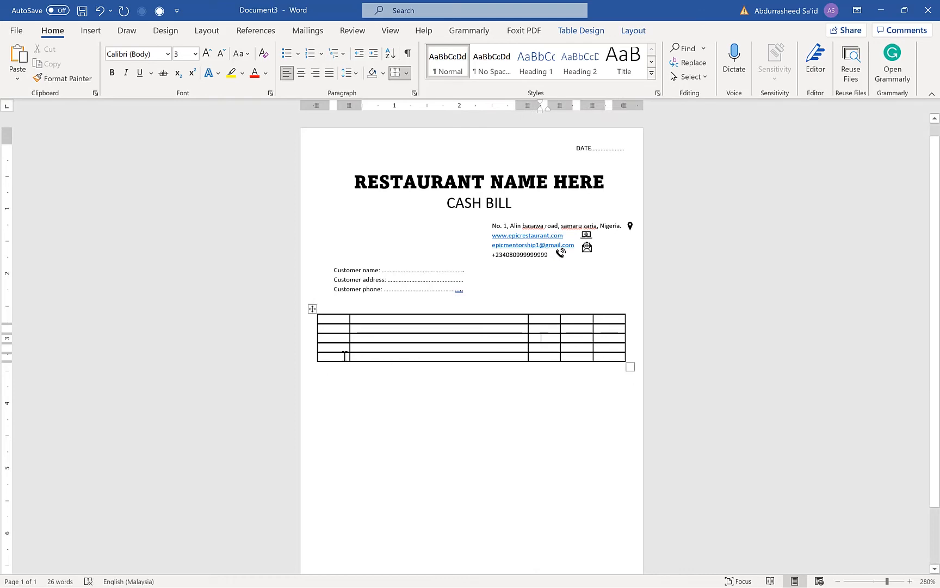
Enter S/N, NAME OF ITEM and QTY as the headings of the table's first three columns
{"action": "left_click", "coordinate": [337, 320]}
{"action": "type", "text": "S/"}
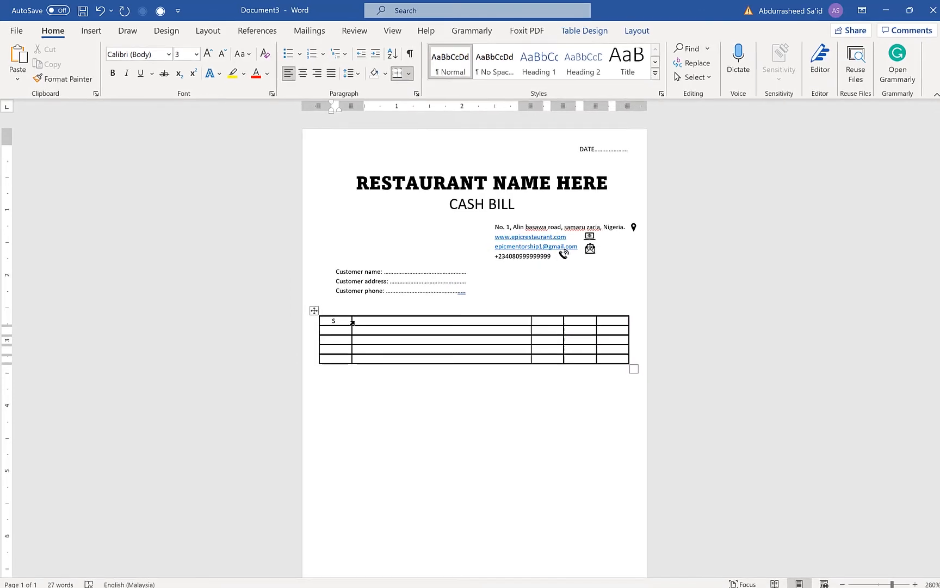
{"action": "type", "text": "N"}
{"action": "key", "text": "Tab"}
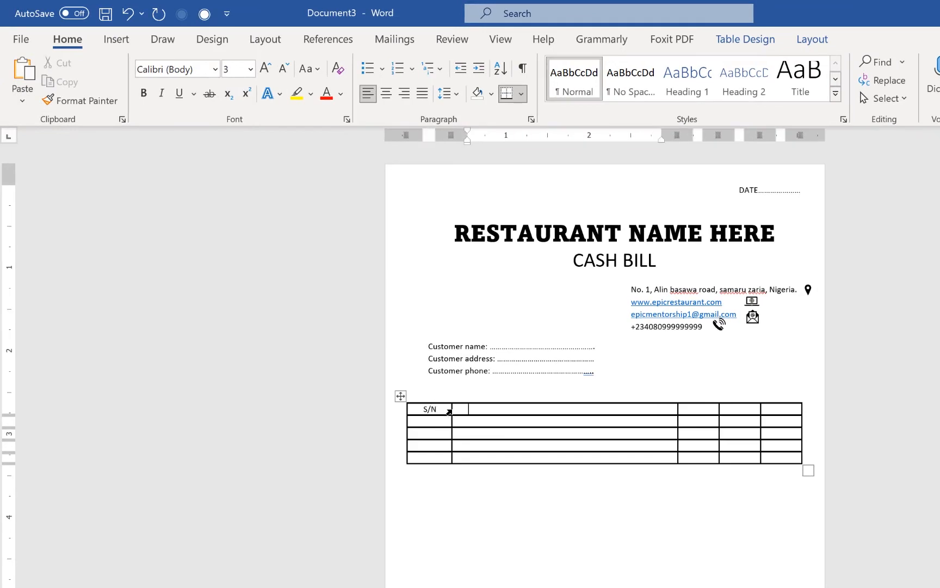
{"action": "type", "text": "NAME OF ITEM"}
{"action": "key", "text": "Tab"}
{"action": "type", "text": "QTY"}
Enter RATE and AMOUNT as the headings of the table's fourth and fifth columns
{"action": "key", "text": "Tab"}
{"action": "type", "text": "AMO"}
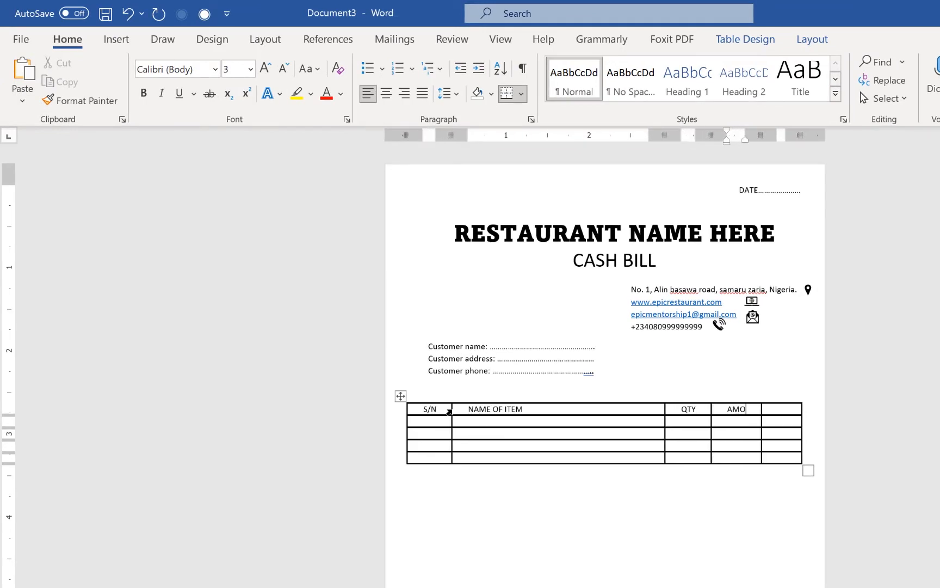
{"action": "key", "text": "BackSpace"}
{"action": "key", "text": "BackSpace"}
{"action": "key", "text": "BackSpace"}
{"action": "type", "text": "RATE"}
{"action": "key", "text": "Tab"}
{"action": "type", "text": "AMOUNT"}
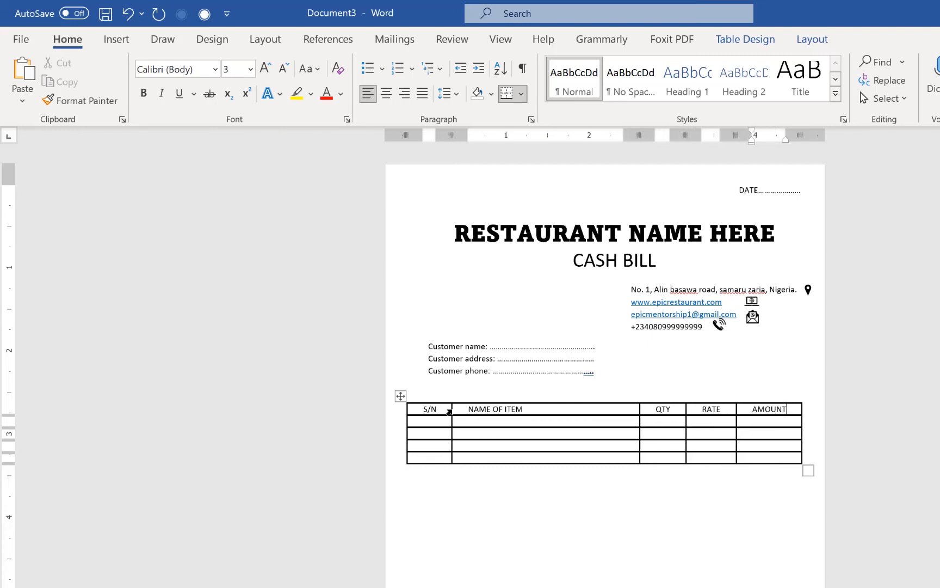
Stretch the row below the headings into a tall item area by adding blank lines in its S/N cell
{"action": "left_click", "coordinate": [435, 420]}
{"action": "key", "text": "Return"}
{"action": "key", "text": "Return"}
{"action": "key", "text": "Return"}
{"action": "key", "text": "Return"}
{"action": "key", "text": "Return"}
{"action": "key", "text": "Return"}
{"action": "key", "text": "Return"}
{"action": "key", "text": "Return"}
{"action": "key", "text": "Return"}
{"action": "key", "text": "Return"}
{"action": "key", "text": "Return"}
{"action": "key", "text": "Return"}
{"action": "key", "text": "Return"}
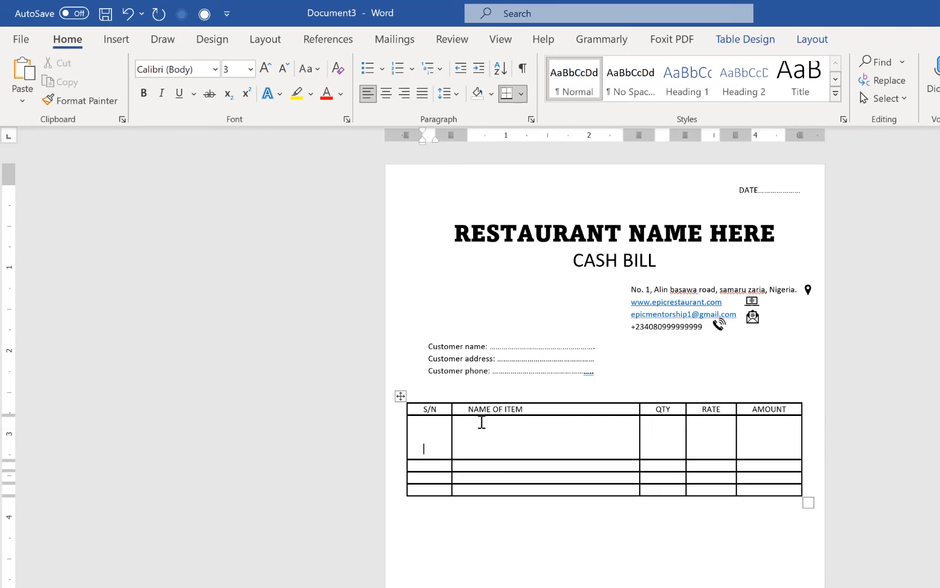
{"action": "key", "text": "Return"}
{"action": "key", "text": "Return"}
{"action": "key", "text": "Return"}
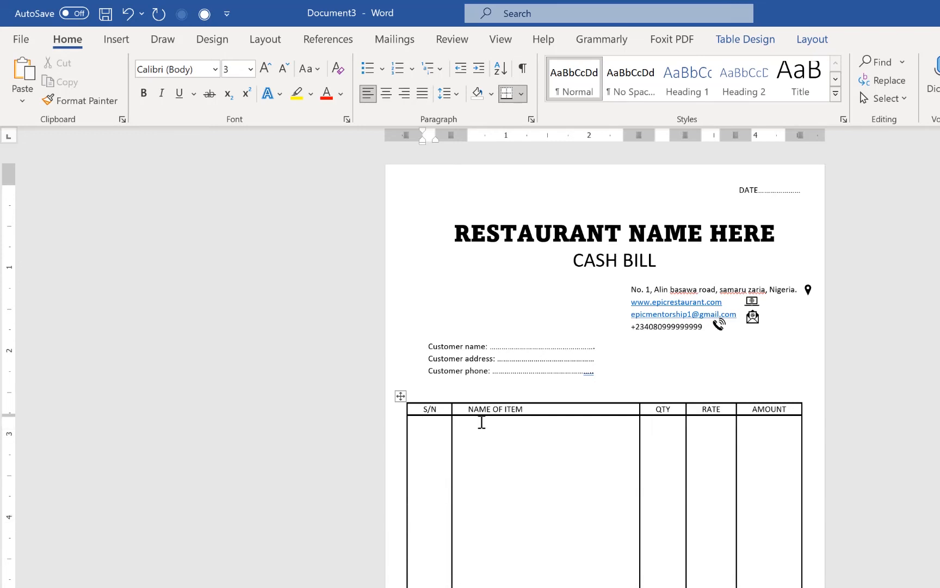
{"action": "left_click", "coordinate": [667, 370]}
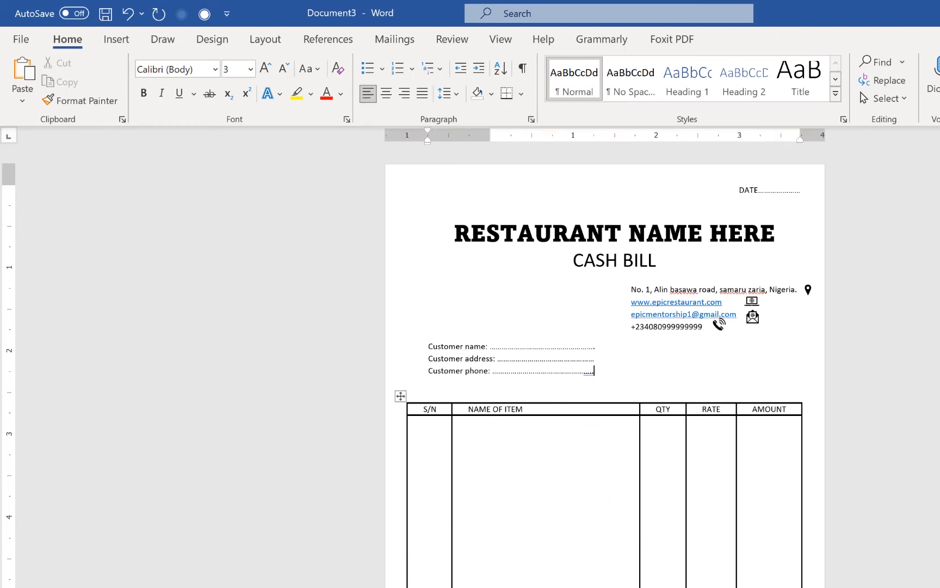
Merge the cells of the first three columns across the table's last three rows
{"action": "left_click_drag", "start_coordinate": [336, 497], "coordinate": [501, 511]}
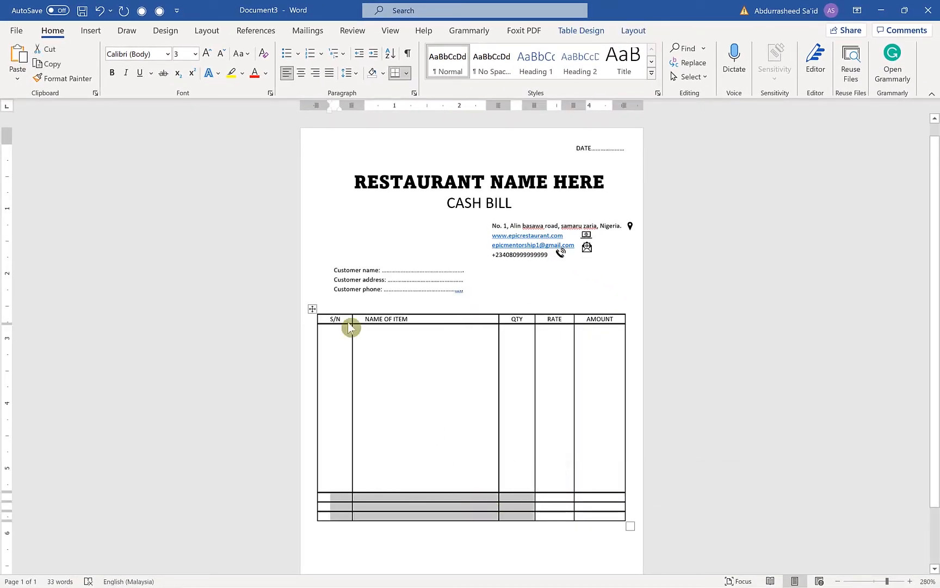
{"action": "right_click", "coordinate": [381, 499]}
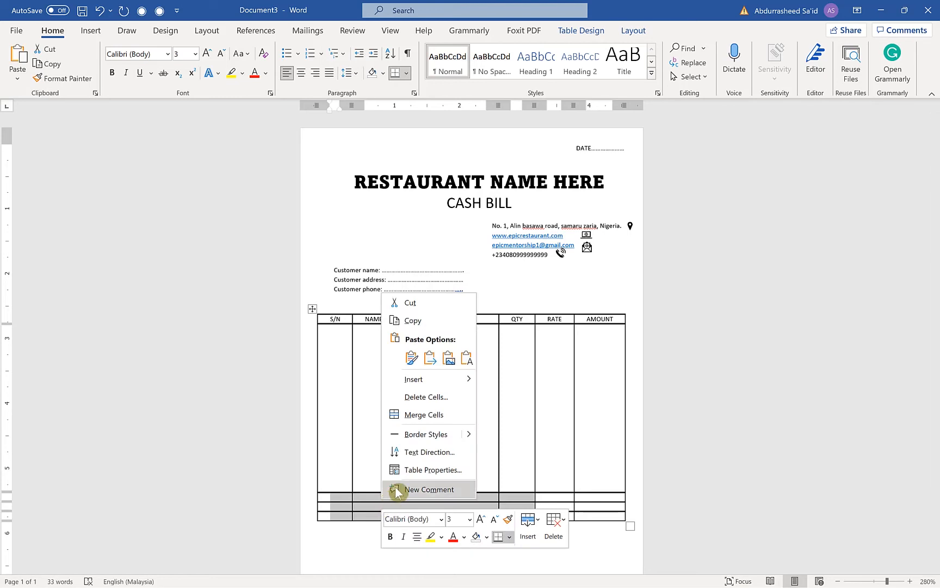
{"action": "left_click", "coordinate": [438, 419]}
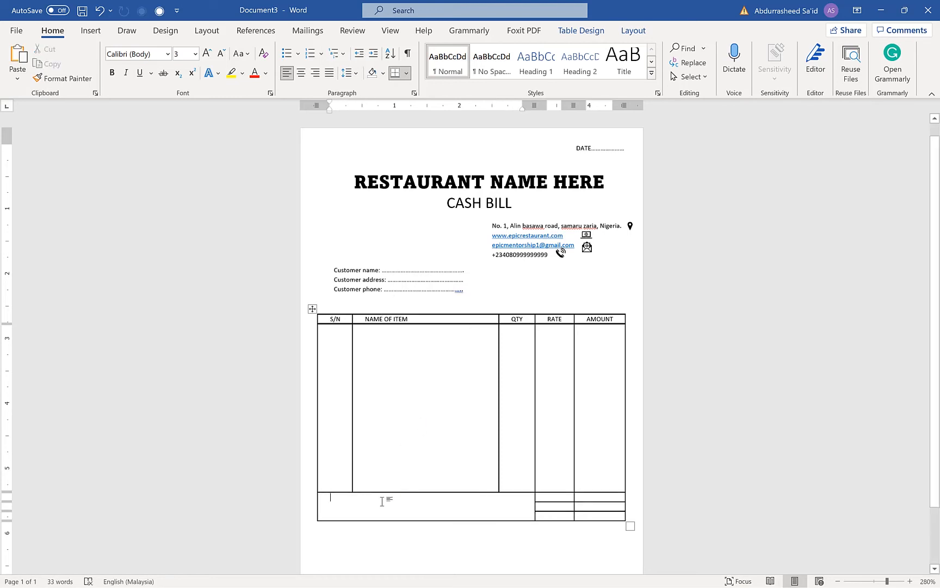
Fill the merged cell with the label "Amount in Words:" followed by two dotted lines
{"action": "type", "text": "a"}
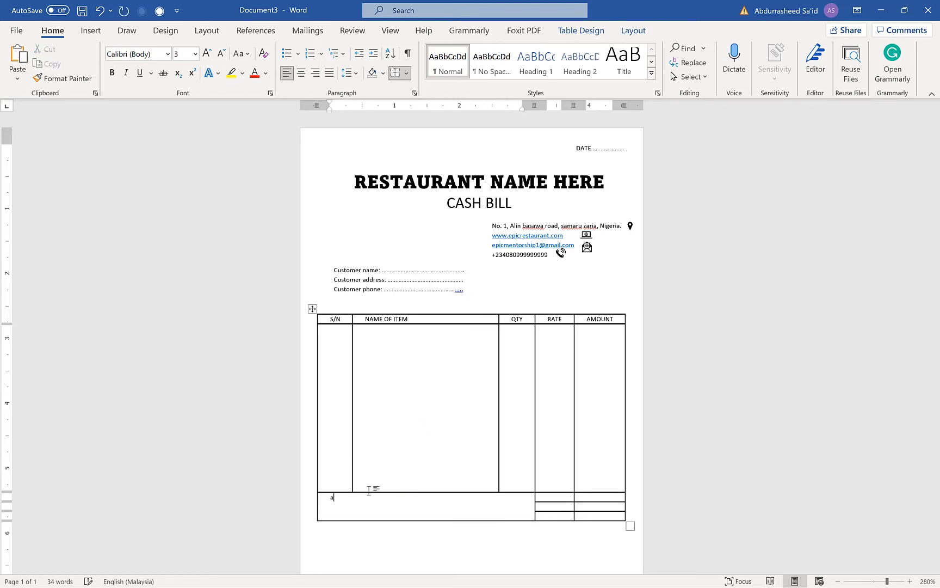
{"action": "key", "text": "ctrl+v"}
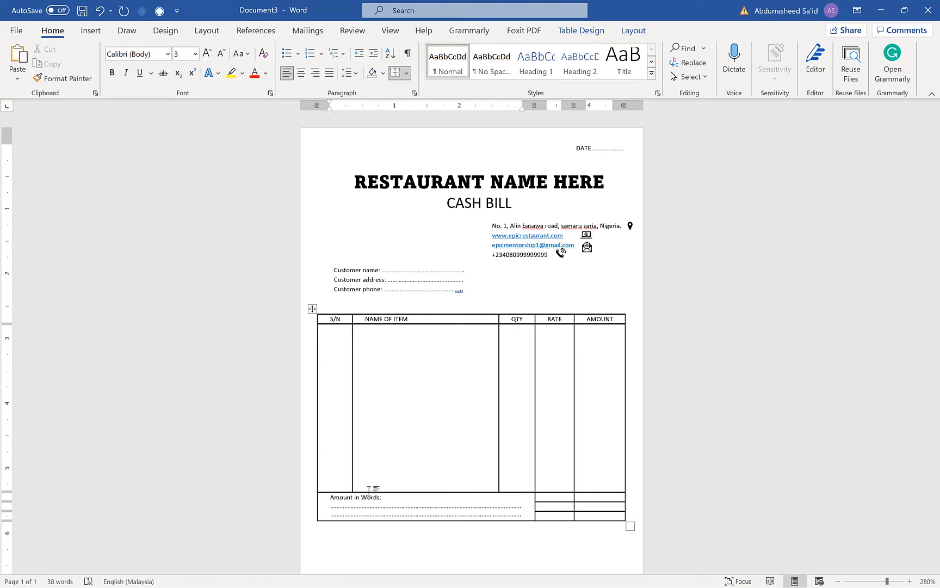
{"action": "left_click", "coordinate": [428, 455]}
{"action": "scroll", "coordinate": [399, 542], "scroll_direction": "down", "scroll_amount": 2}
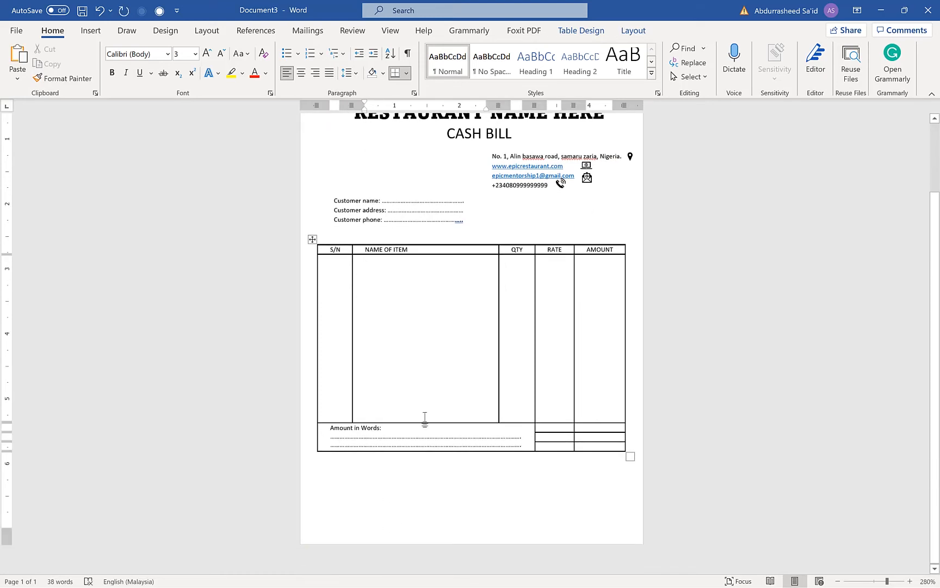
Label the three small cells beside the amount-in-words area, in the RATE column, as Total, VAT and G. Total
{"action": "scroll", "coordinate": [423, 420], "scroll_direction": "up", "scroll_amount": 1}
{"action": "scroll", "coordinate": [424, 420], "scroll_direction": "down", "scroll_amount": 1}
{"action": "left_click", "coordinate": [375, 478]}
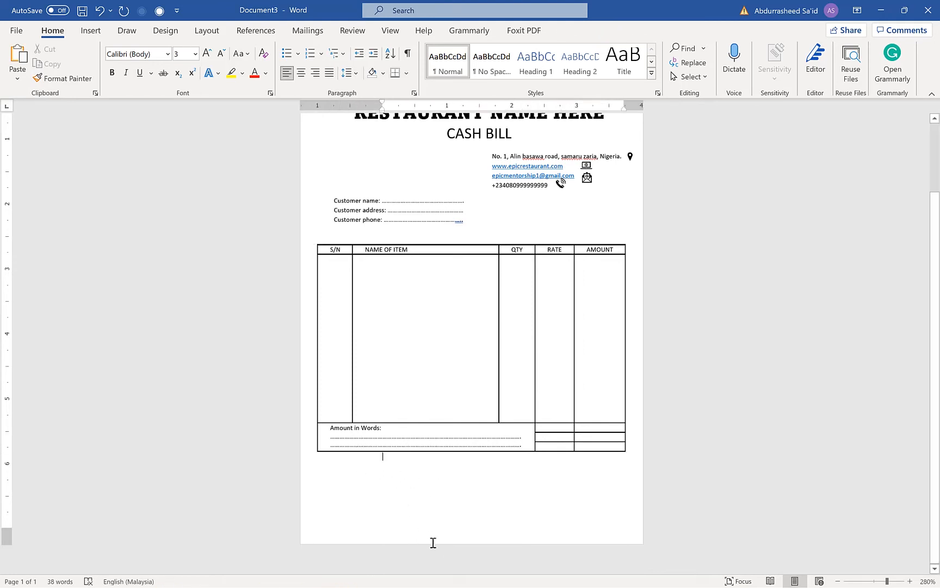
{"action": "left_click", "coordinate": [575, 420]}
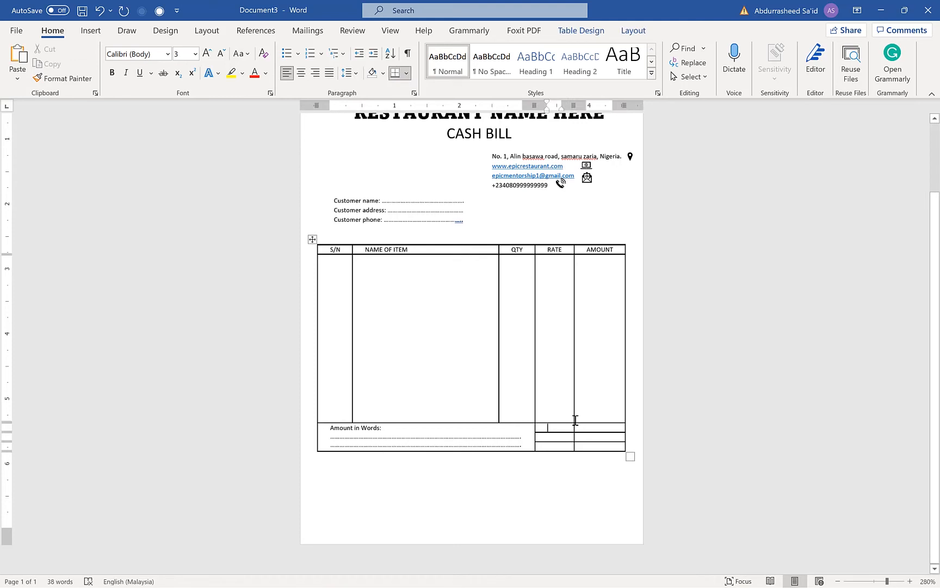
{"action": "type", "text": "Total"}
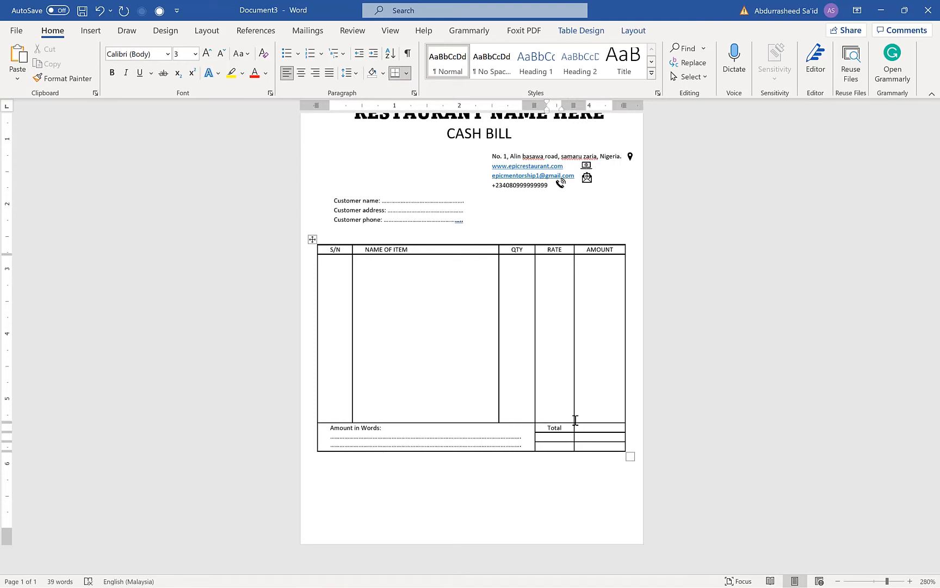
{"action": "type", "text": "VAT"}
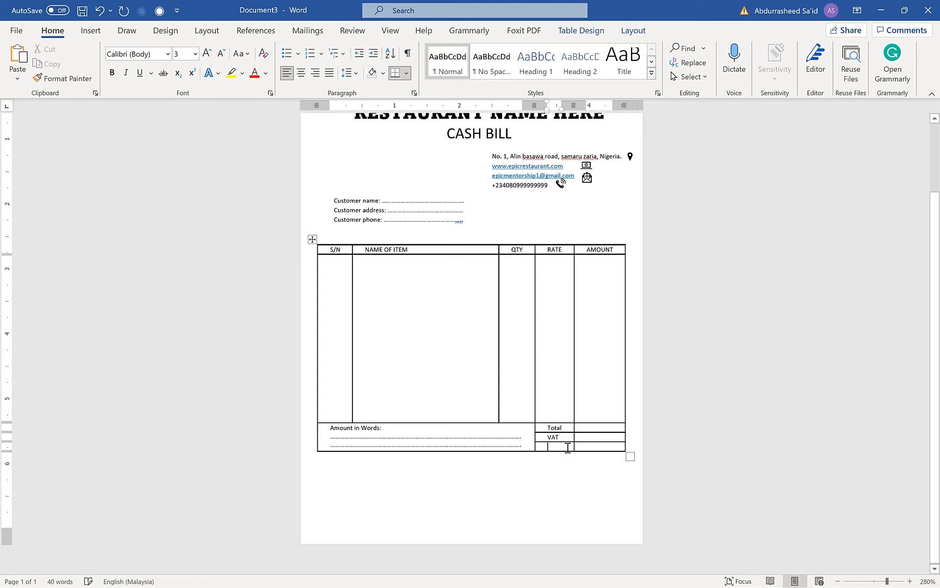
{"action": "left_click", "coordinate": [568, 447]}
{"action": "type", "text": "G"}
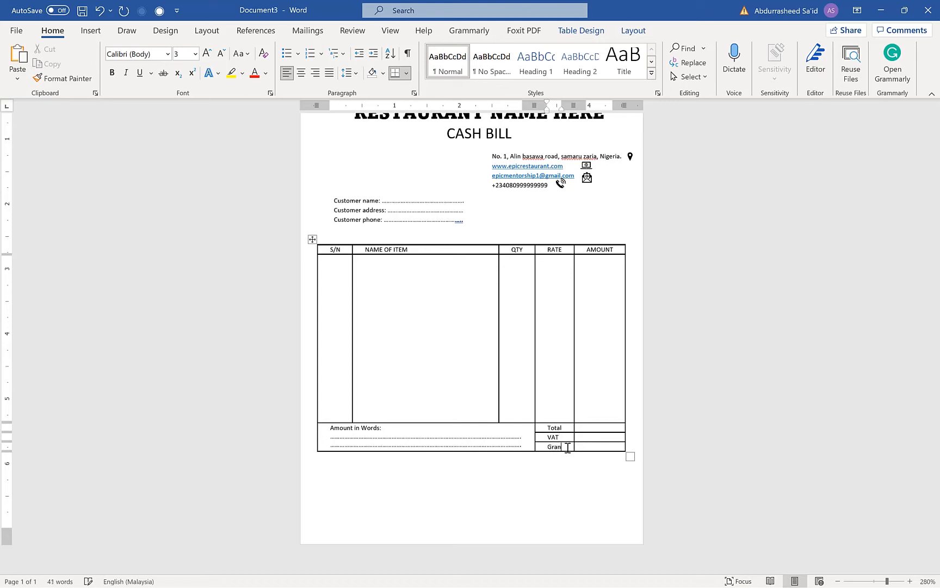
{"action": "type", "text": "ran"}
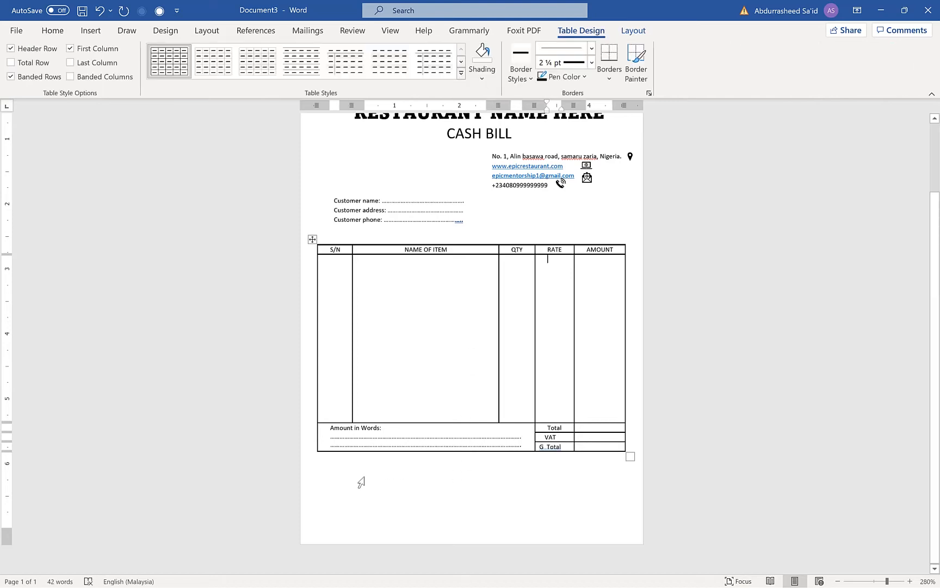
Add a "Receiver Signature" label followed by a dotted line in the blank space below the table
{"action": "right_click", "coordinate": [379, 468]}
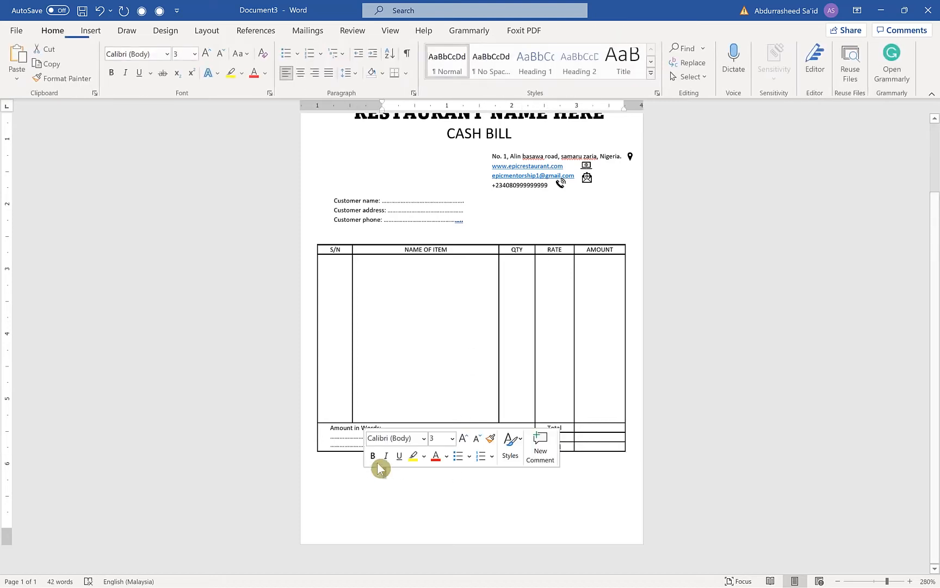
{"action": "left_click", "coordinate": [425, 483]}
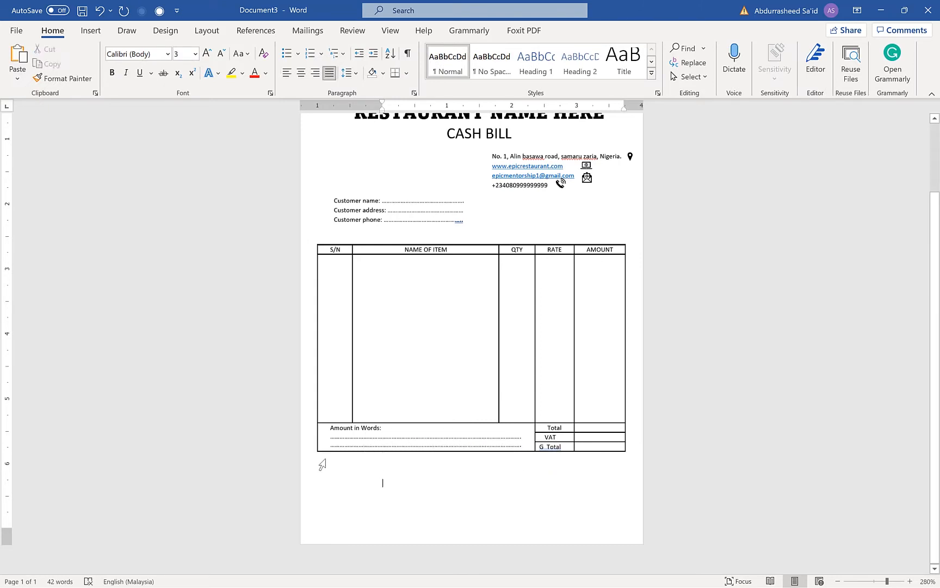
{"action": "left_click", "coordinate": [367, 472]}
{"action": "left_click", "coordinate": [387, 479]}
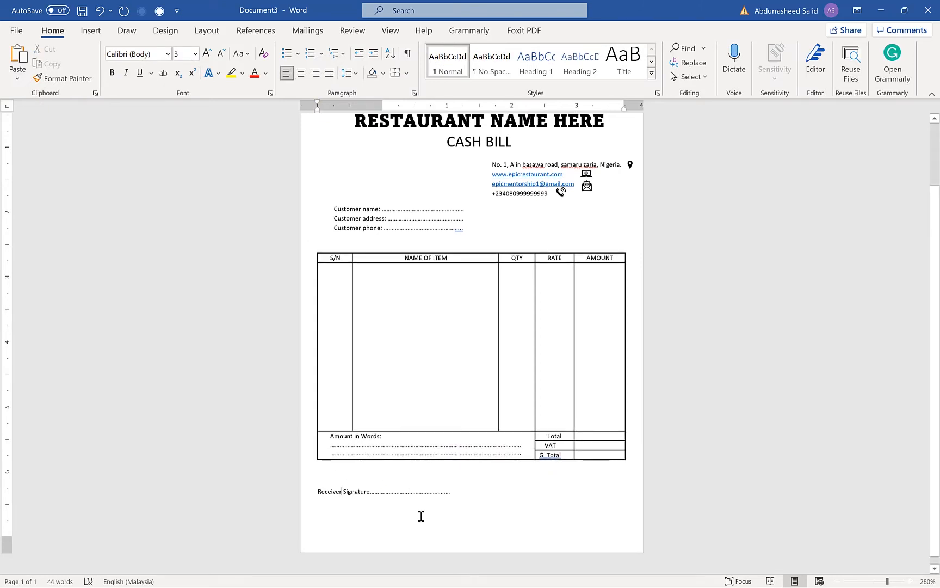
{"action": "left_click", "coordinate": [421, 516]}
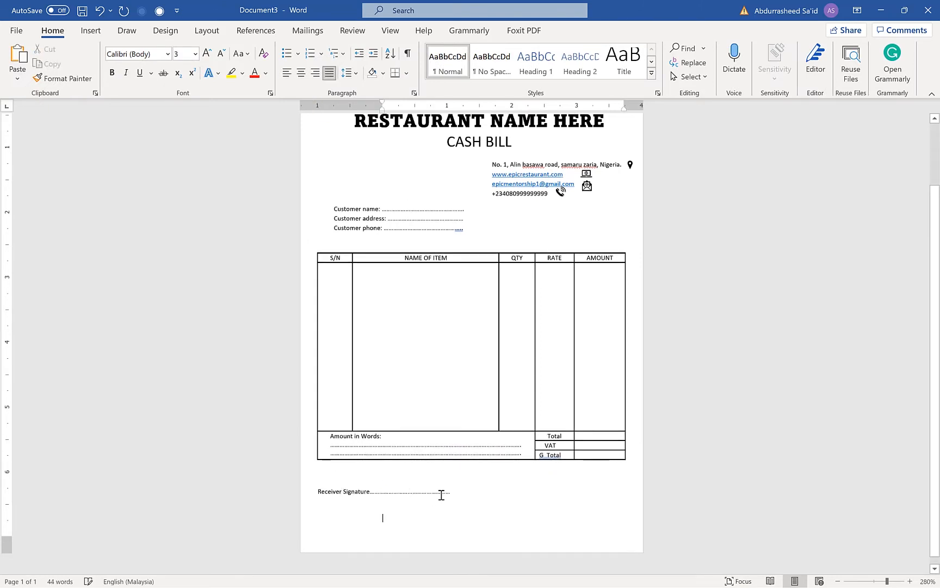
Add "Customer signature:" with a dotted line beside the receiver signature on the same line
{"action": "left_click", "coordinate": [491, 492]}
{"action": "type", "text": "Customer sig"}
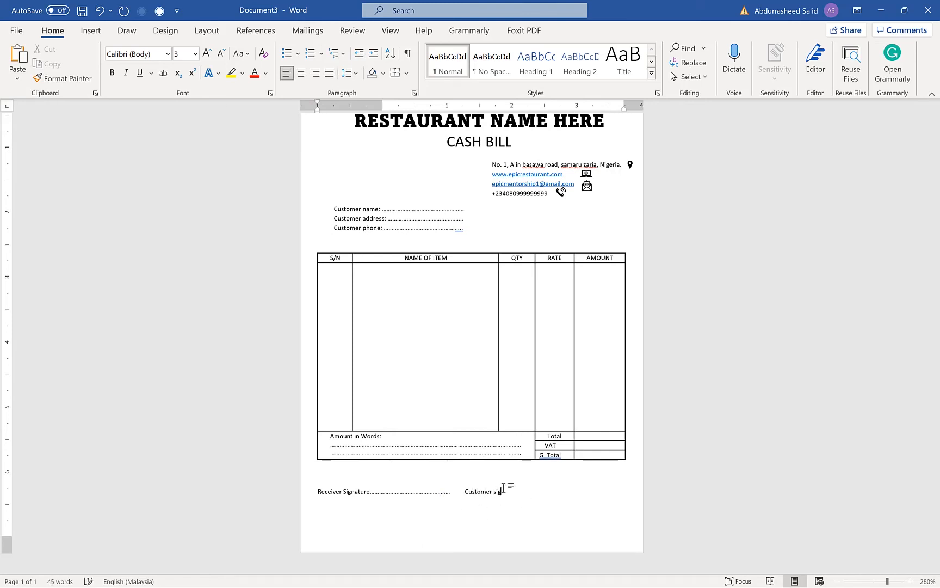
{"action": "type", "text": "nature:"}
{"action": "key", "text": "Tab"}
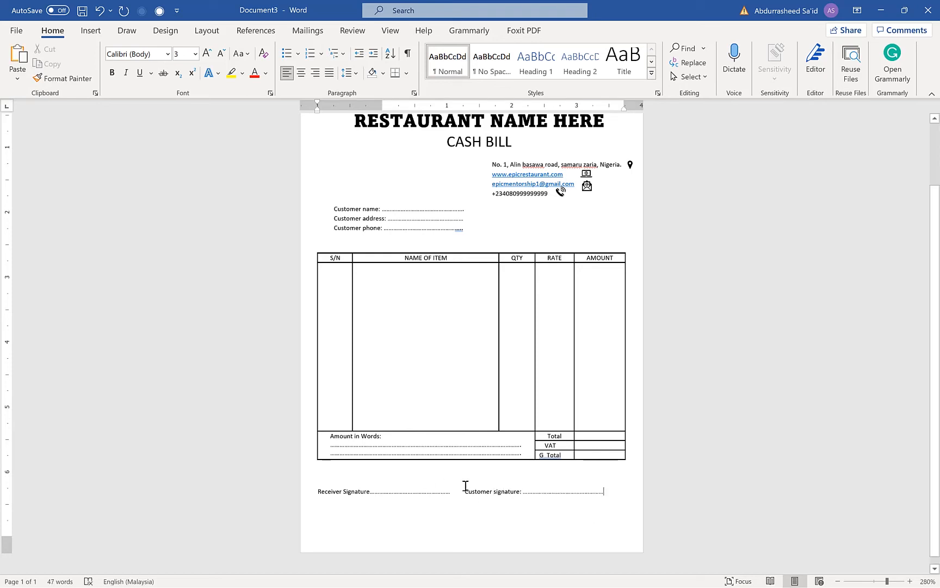
Right-align the line holding the two signature fields and make it bold
{"action": "key", "text": "Up"}
{"action": "left_click", "coordinate": [316, 72]}
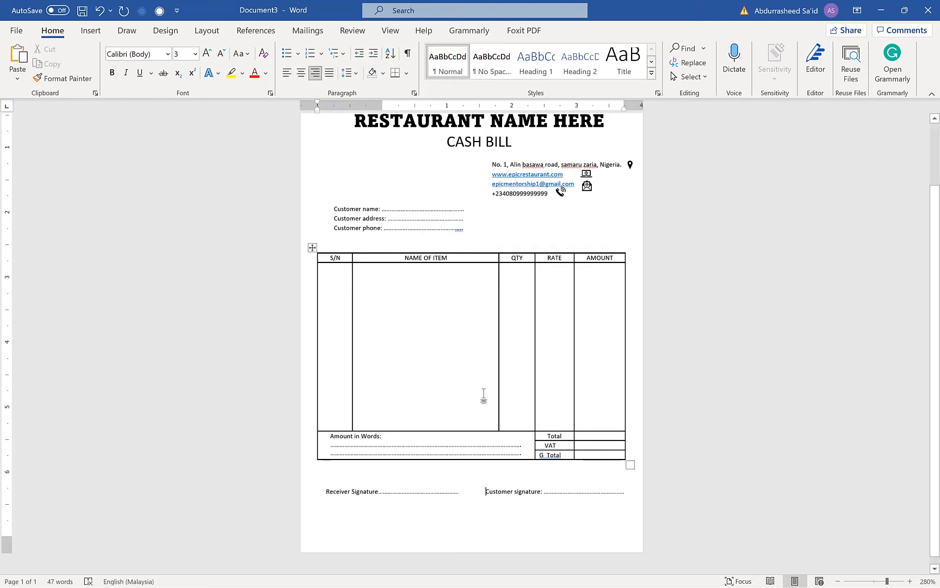
{"action": "left_click", "coordinate": [380, 505]}
{"action": "left_click_drag", "start_coordinate": [327, 491], "coordinate": [654, 491]}
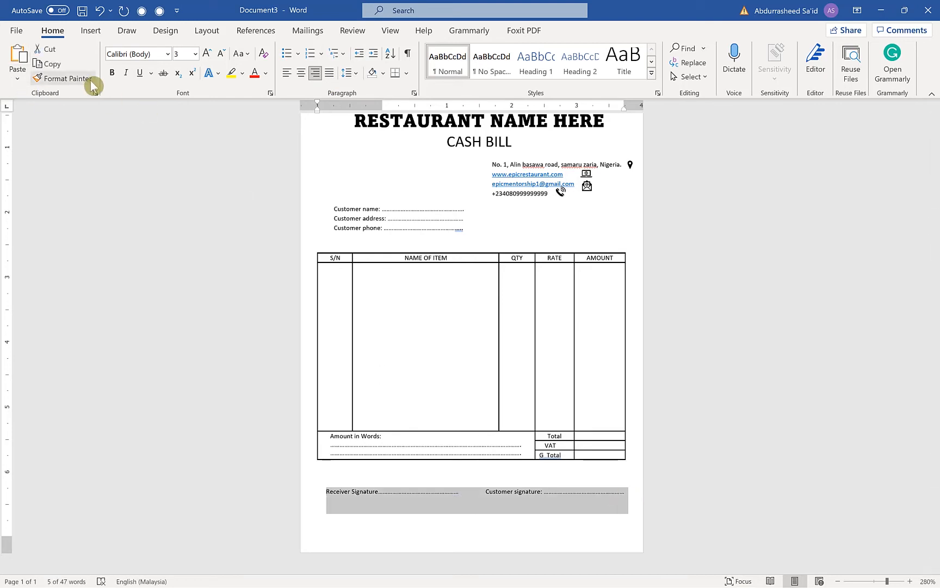
{"action": "left_click", "coordinate": [113, 73]}
{"action": "left_click", "coordinate": [382, 516]}
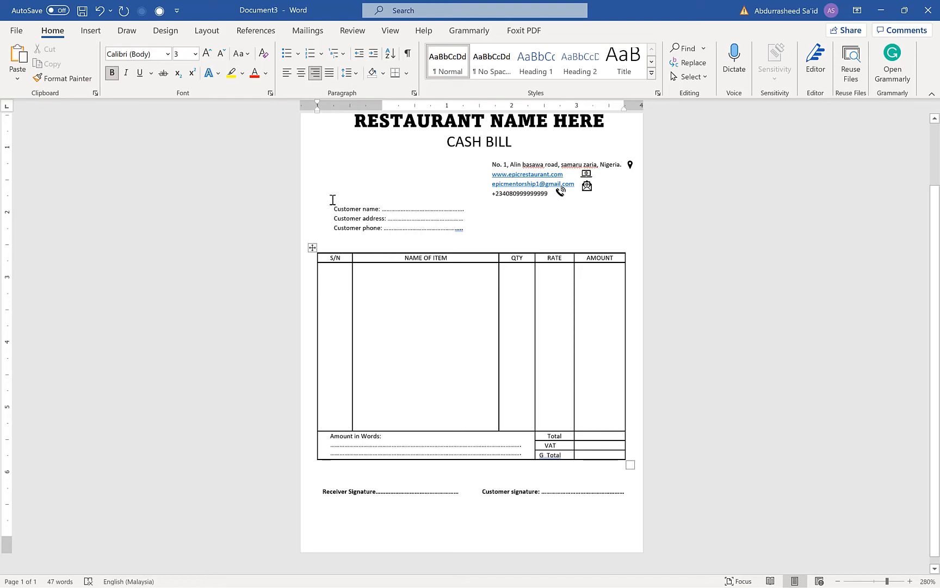
Make the customer name, address and phone lines bold and move their indent out to the table's left edge
{"action": "left_click_drag", "start_coordinate": [332, 200], "coordinate": [466, 228]}
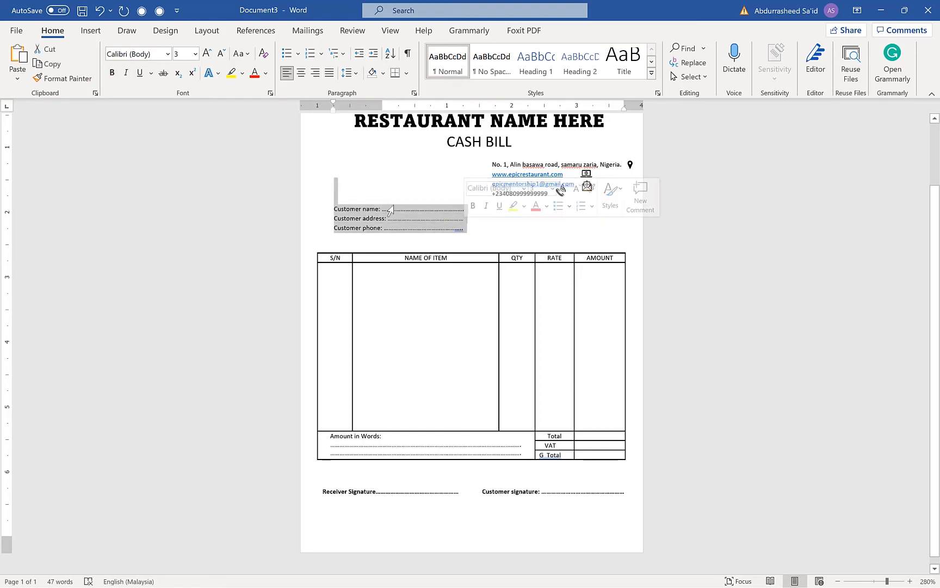
{"action": "left_click", "coordinate": [113, 75]}
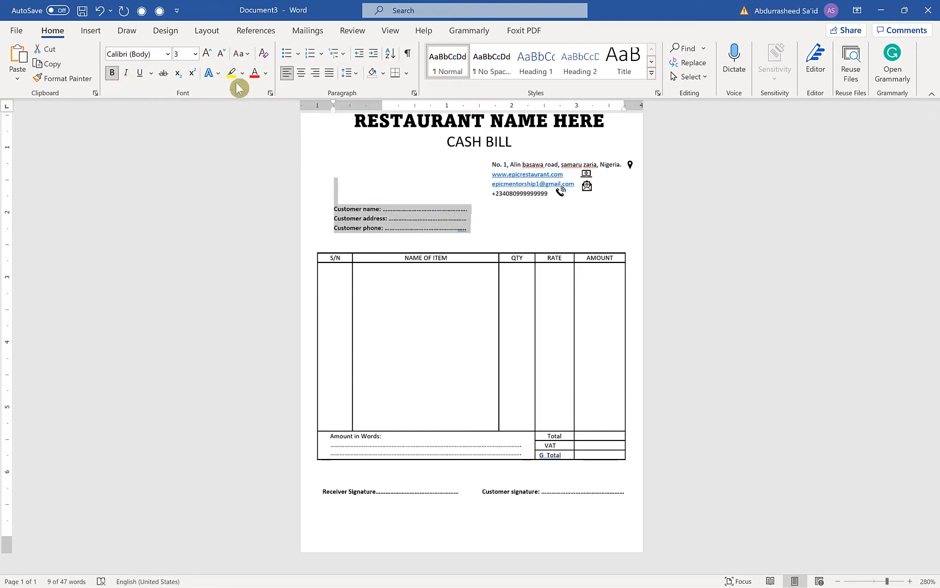
{"action": "left_click", "coordinate": [336, 107]}
{"action": "left_click_drag", "start_coordinate": [331, 111], "coordinate": [318, 111]}
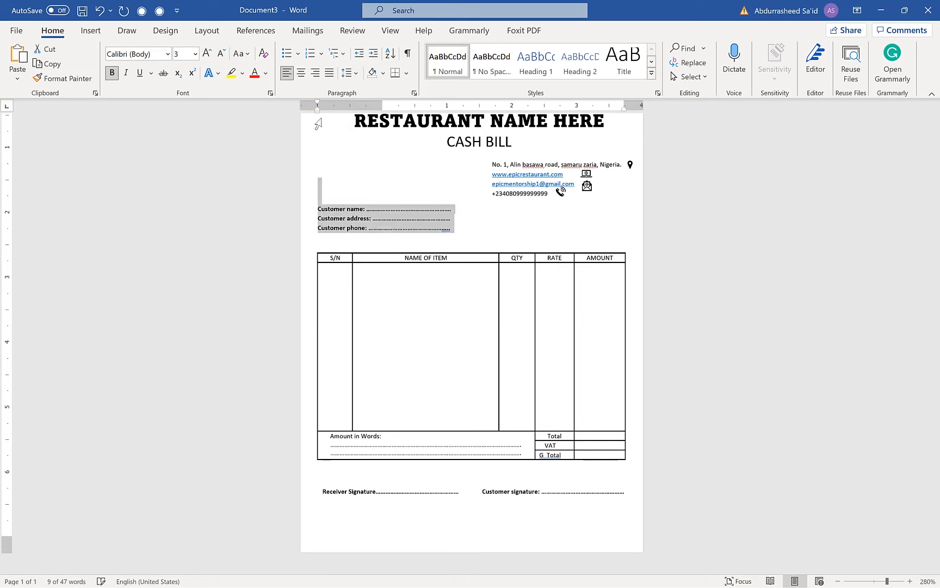
{"action": "left_click", "coordinate": [403, 248]}
Enlarge the DATE line above the restaurant name to font size 6 and make it bold
{"action": "scroll", "coordinate": [415, 224], "scroll_direction": "up", "scroll_amount": 2}
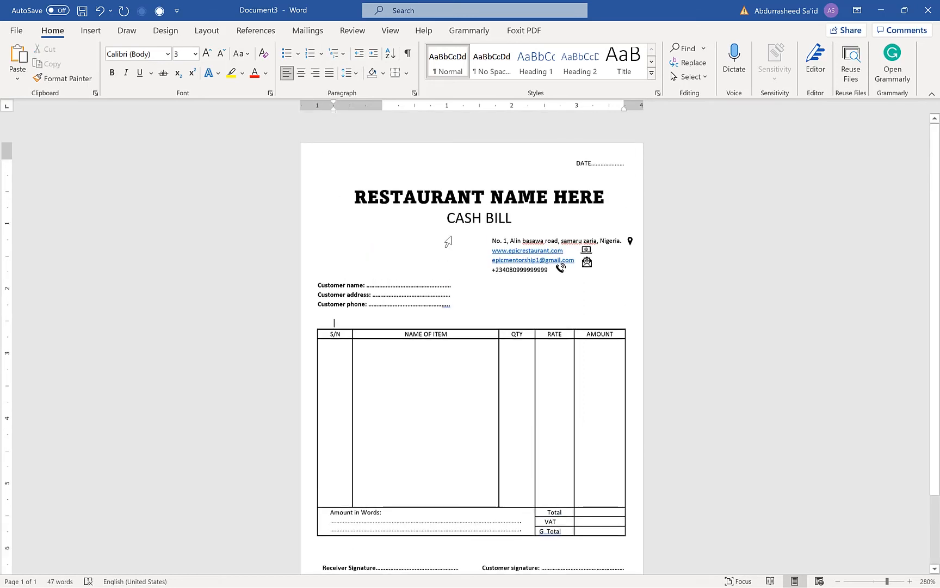
{"action": "scroll", "coordinate": [451, 271], "scroll_direction": "down", "scroll_amount": 2}
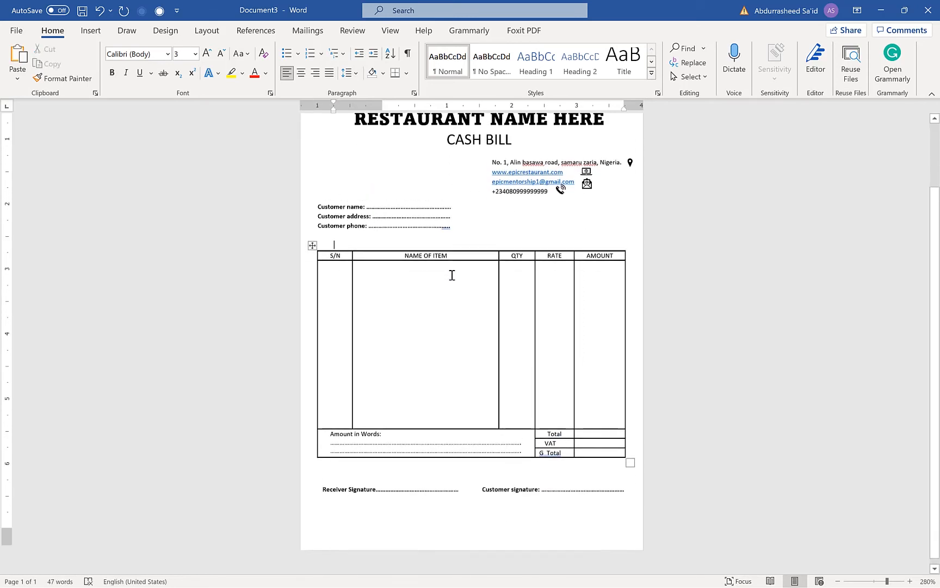
{"action": "scroll", "coordinate": [442, 272], "scroll_direction": "up", "scroll_amount": 2}
{"action": "left_click", "coordinate": [580, 169]}
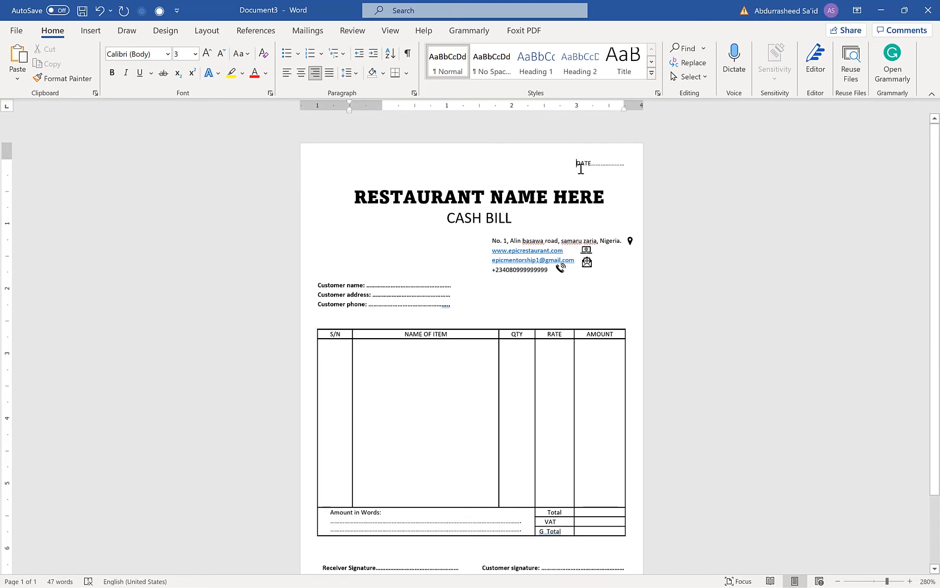
{"action": "left_click", "coordinate": [443, 187]}
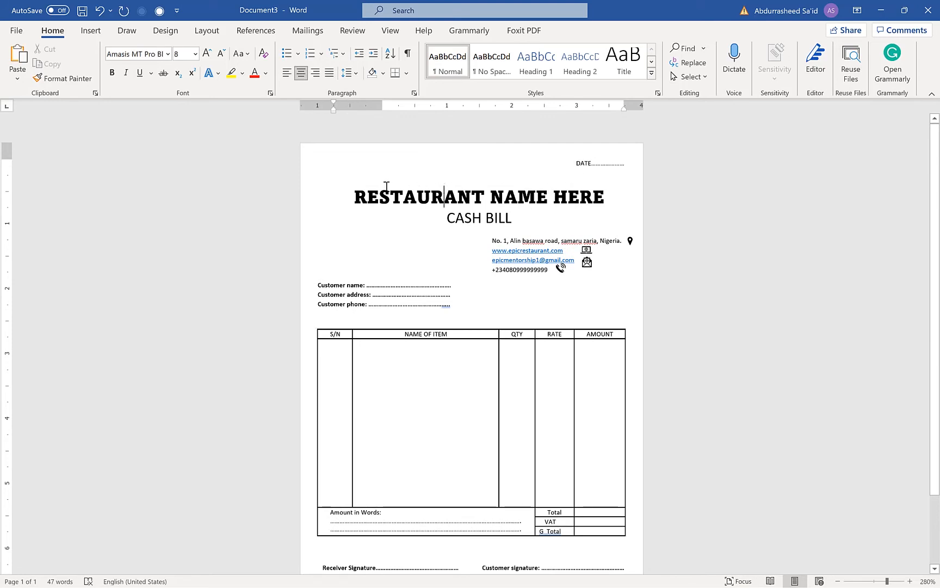
{"action": "left_click", "coordinate": [342, 196]}
{"action": "left_click", "coordinate": [379, 197]}
{"action": "left_click", "coordinate": [327, 170]}
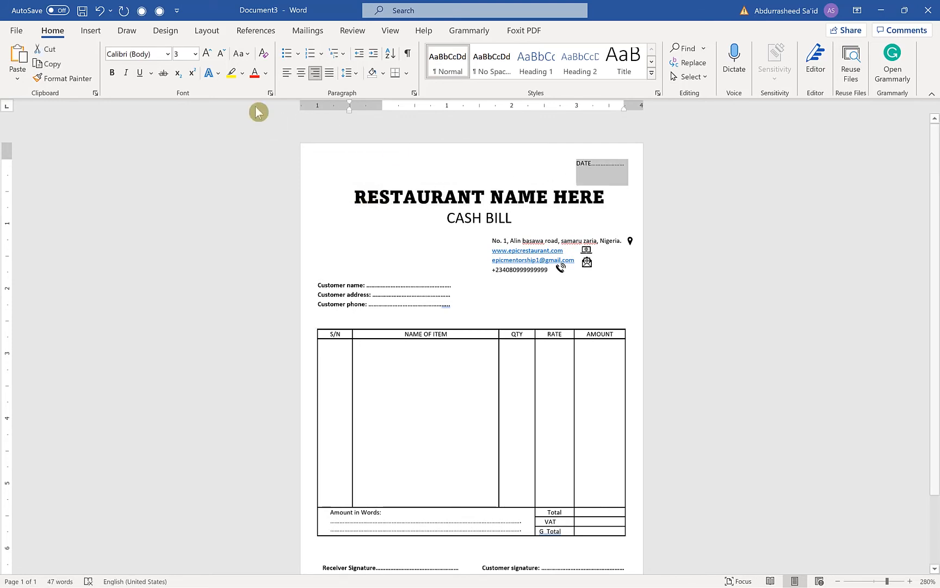
{"action": "left_click", "coordinate": [208, 58]}
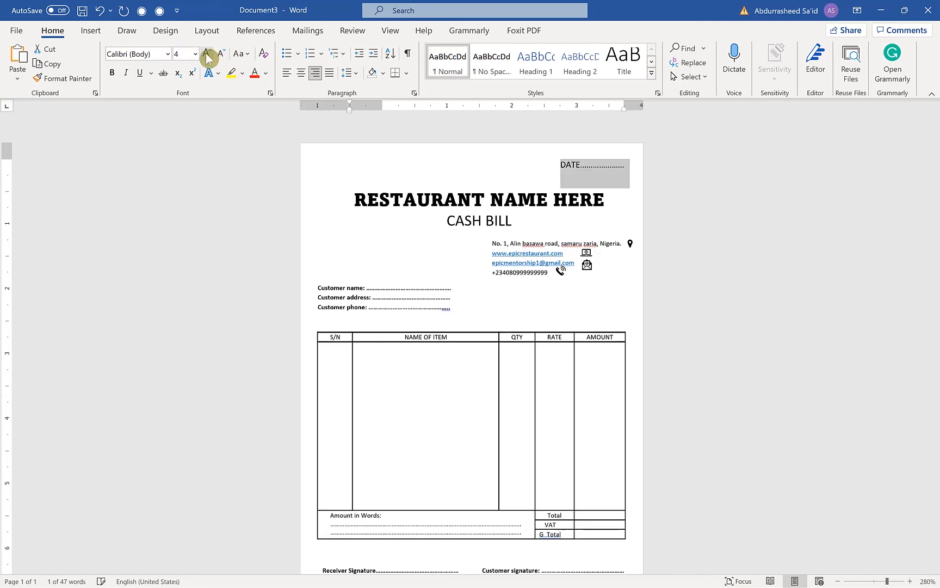
{"action": "left_click", "coordinate": [208, 58]}
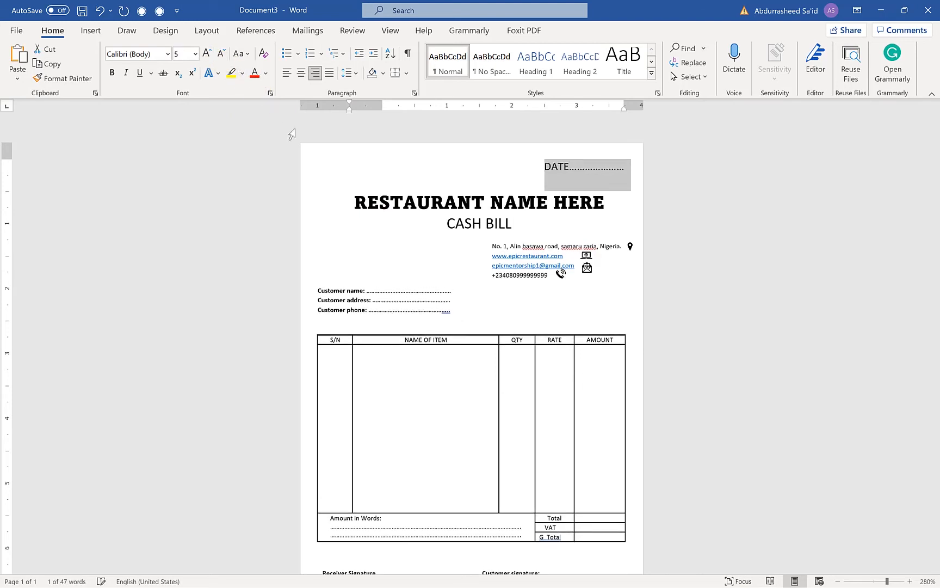
{"action": "left_click", "coordinate": [207, 55]}
{"action": "left_click", "coordinate": [112, 73]}
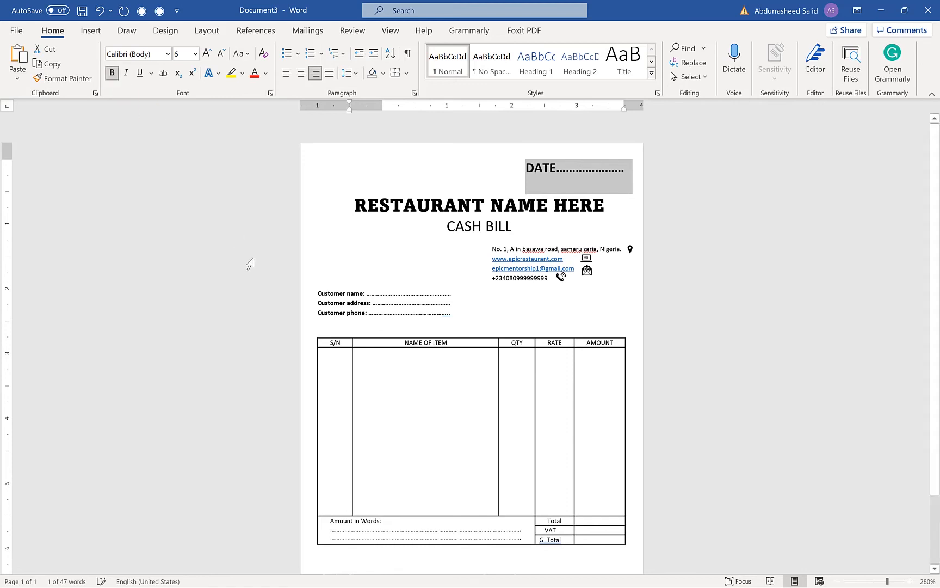
{"action": "left_click", "coordinate": [321, 274]}
{"action": "left_click", "coordinate": [634, 199]}
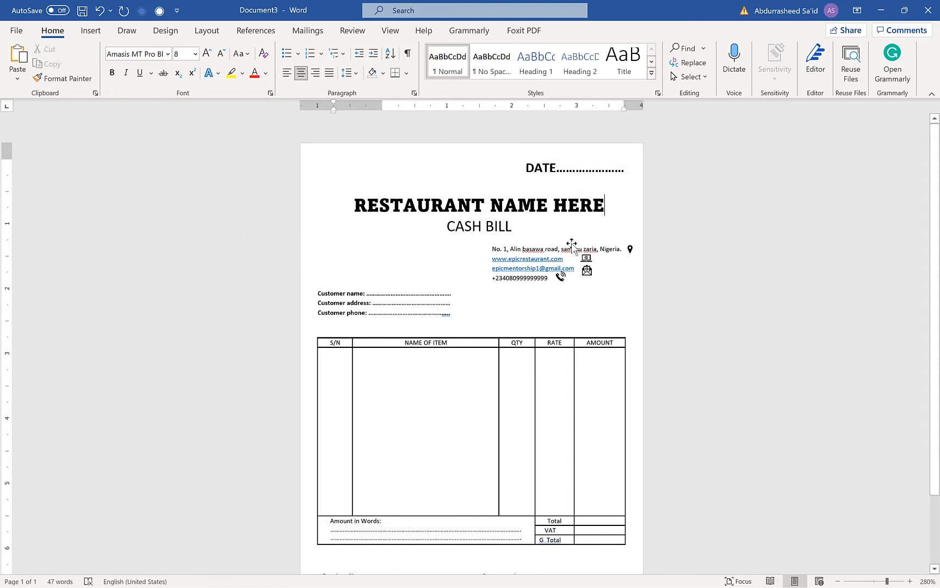
Review the bill's layout from the date line and contact details down to the signature fields
{"action": "scroll", "coordinate": [571, 248], "scroll_direction": "down", "scroll_amount": 3}
{"action": "scroll", "coordinate": [571, 248], "scroll_direction": "up", "scroll_amount": 3}
{"action": "scroll", "coordinate": [515, 342], "scroll_direction": "down", "scroll_amount": 3}
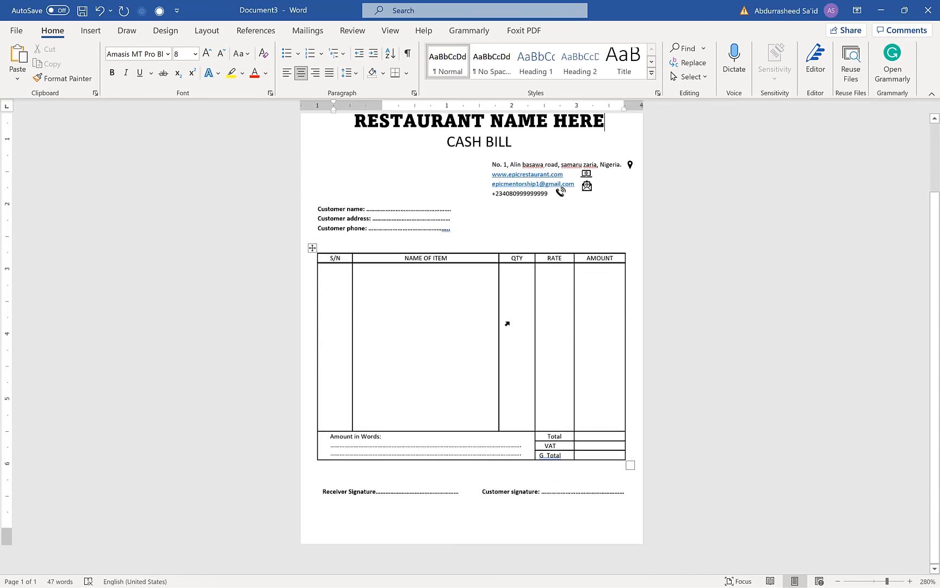
{"action": "scroll", "coordinate": [507, 323], "scroll_direction": "up", "scroll_amount": 3}
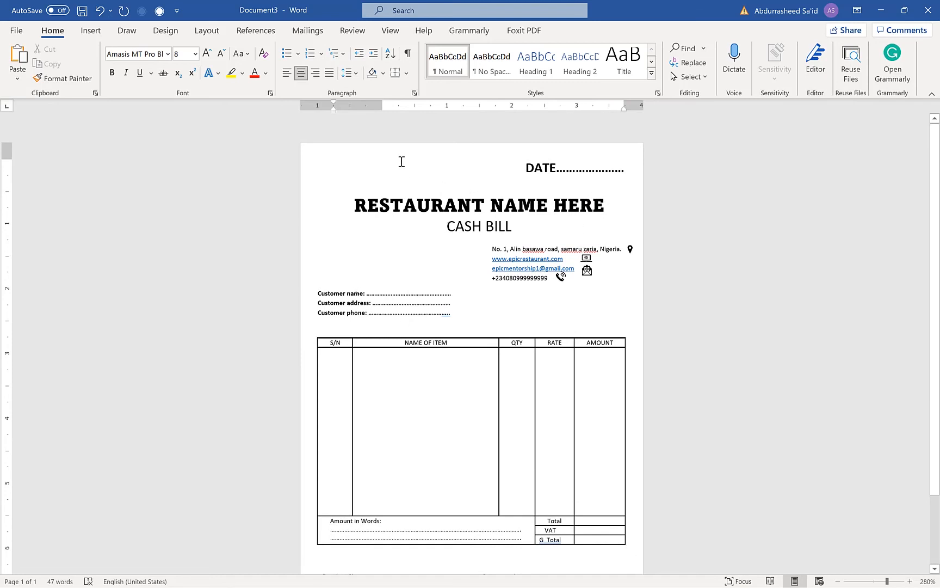
{"action": "left_click", "coordinate": [353, 237]}
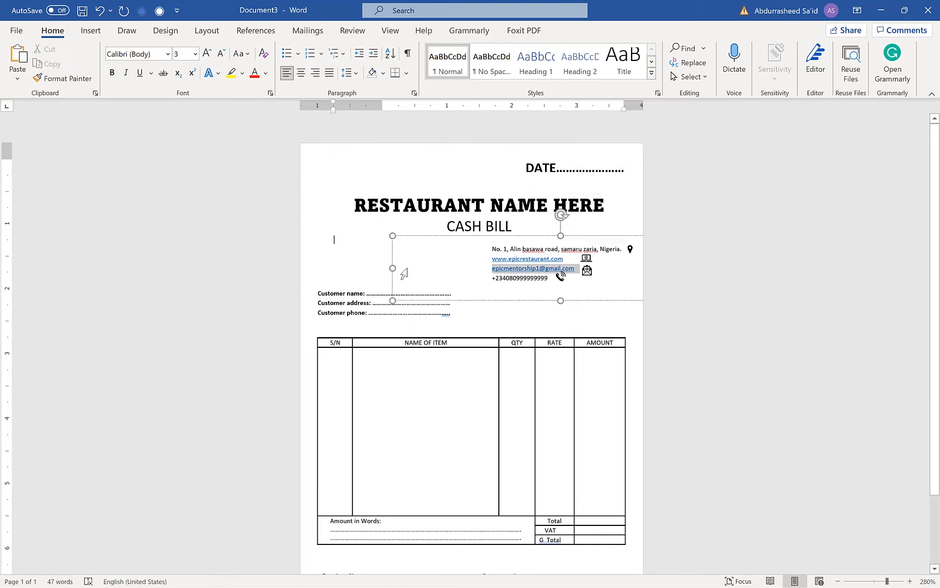
{"action": "left_click", "coordinate": [352, 188]}
{"action": "left_click", "coordinate": [352, 187]}
{"action": "scroll", "coordinate": [403, 250], "scroll_direction": "down", "scroll_amount": 3}
{"action": "scroll", "coordinate": [412, 255], "scroll_direction": "up", "scroll_amount": 3}
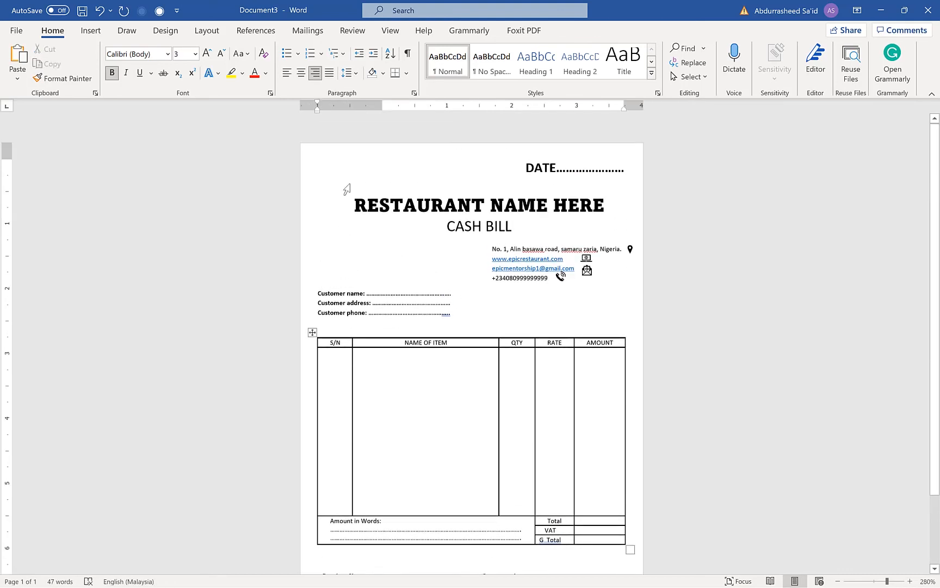
{"action": "left_click", "coordinate": [99, 11]}
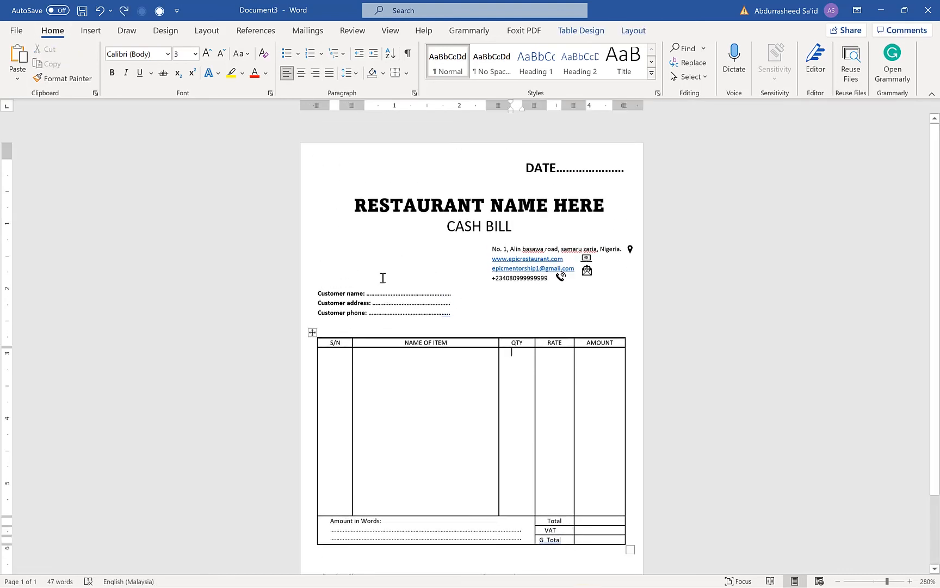
{"action": "left_click", "coordinate": [332, 235]}
{"action": "left_click", "coordinate": [331, 263]}
{"action": "scroll", "coordinate": [348, 276], "scroll_direction": "down", "scroll_amount": 3}
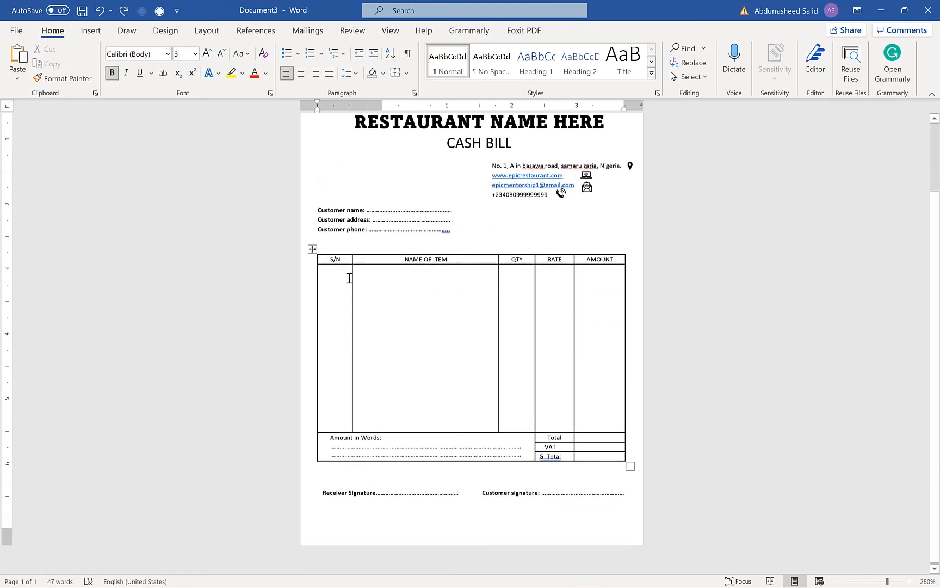
{"action": "scroll", "coordinate": [349, 277], "scroll_direction": "up", "scroll_amount": 3}
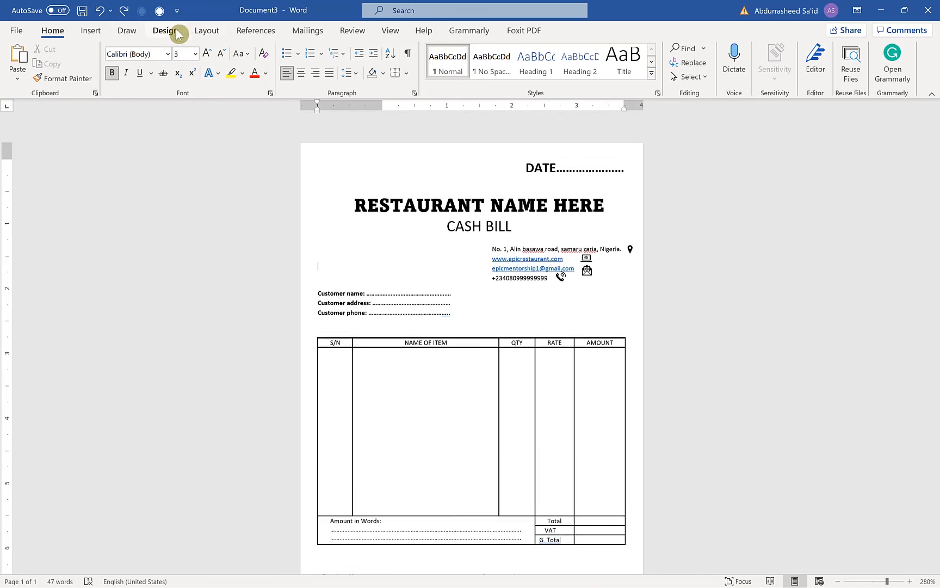
Set the page color to the lightest gold theme tint
{"action": "left_click", "coordinate": [202, 31]}
{"action": "left_click", "coordinate": [164, 32]}
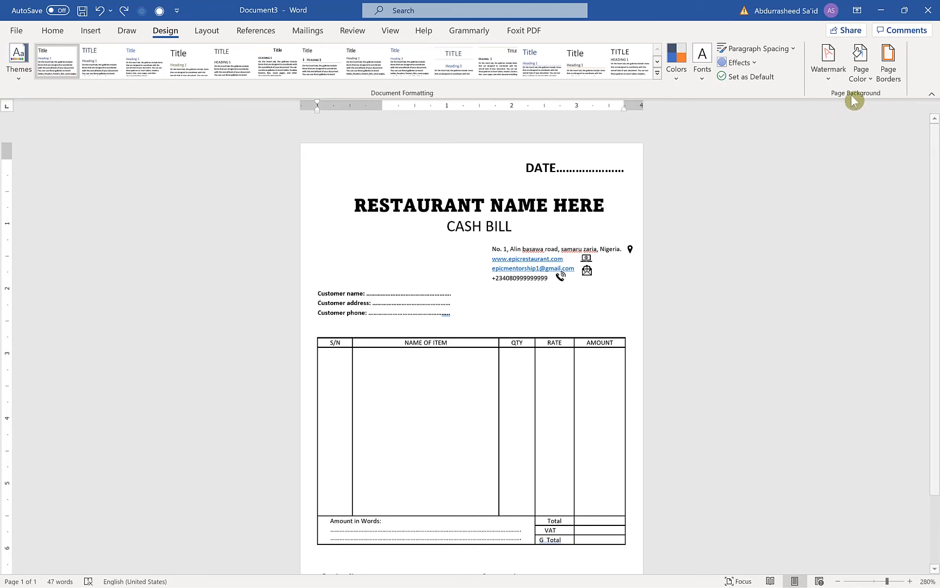
{"action": "left_click", "coordinate": [861, 74]}
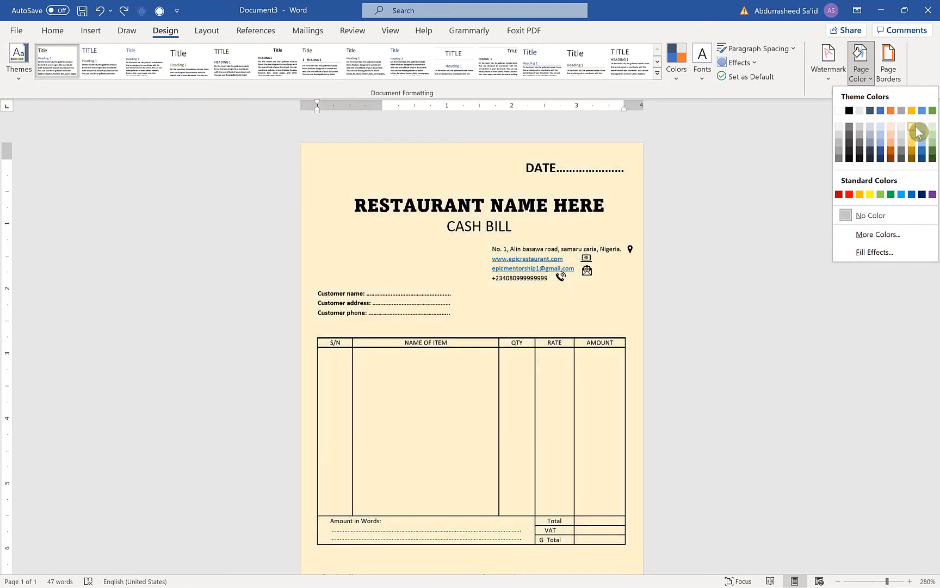
{"action": "left_click", "coordinate": [915, 126]}
{"action": "left_click", "coordinate": [577, 378]}
{"action": "scroll", "coordinate": [566, 353], "scroll_direction": "down", "scroll_amount": 3}
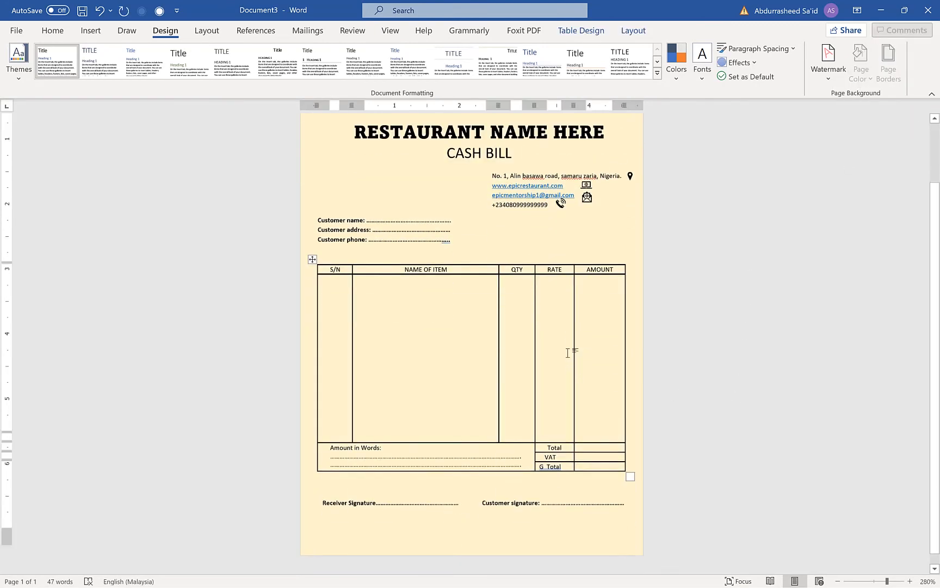
{"action": "scroll", "coordinate": [565, 350], "scroll_direction": "up", "scroll_amount": 3}
{"action": "scroll", "coordinate": [732, 332], "scroll_direction": "up", "scroll_amount": 3}
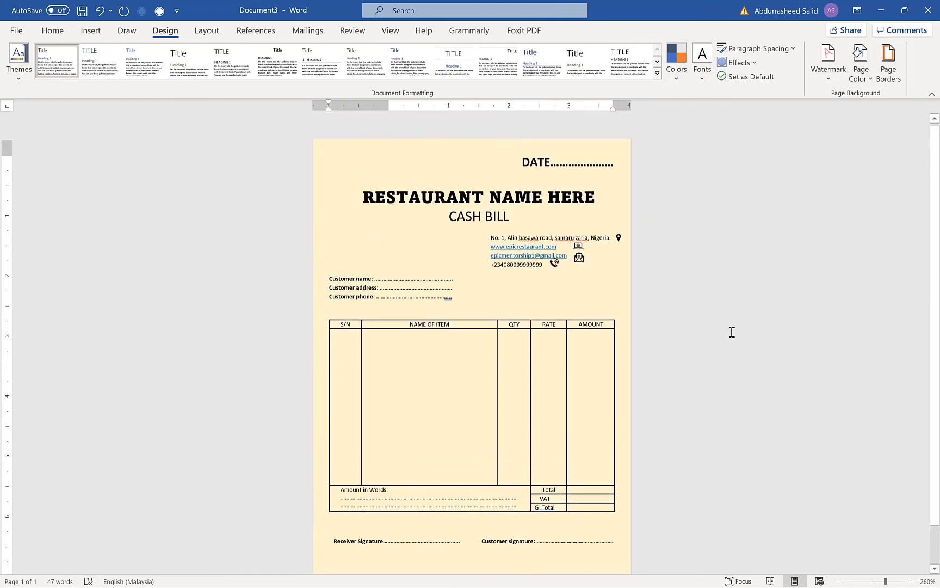
{"action": "scroll", "coordinate": [731, 331], "scroll_direction": "down", "scroll_amount": 3}
{"action": "scroll", "coordinate": [732, 332], "scroll_direction": "up", "scroll_amount": 2}
{"action": "scroll", "coordinate": [731, 332], "scroll_direction": "down", "scroll_amount": 2}
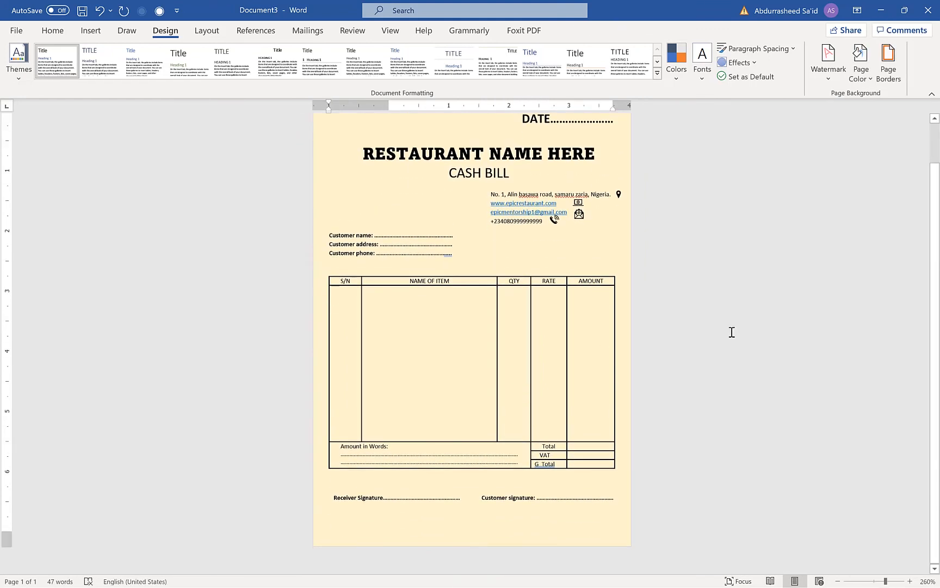
{"action": "scroll", "coordinate": [727, 322], "scroll_direction": "up", "scroll_amount": 2}
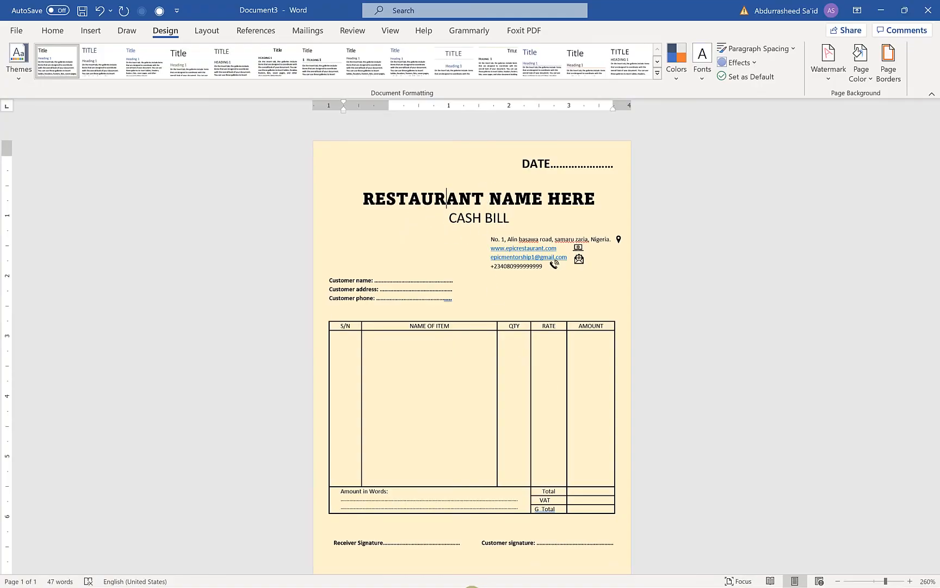
Switch to File Explorer and insert the "Best Choice" restaurant logo picture into the bill's restaurant name line
{"action": "key", "text": "super"}
{"action": "left_click", "coordinate": [320, 578]}
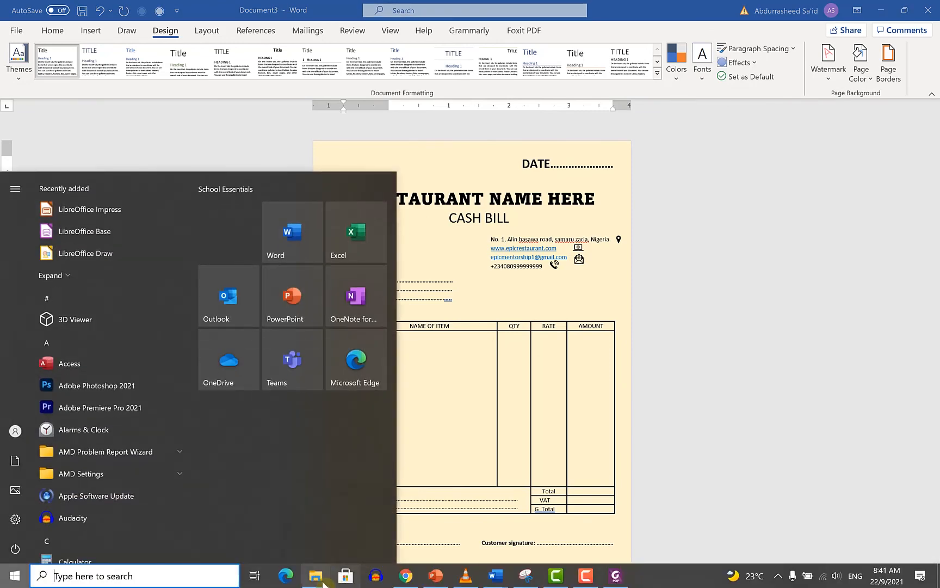
{"action": "left_click_drag", "start_coordinate": [731, 232], "coordinate": [374, 241]}
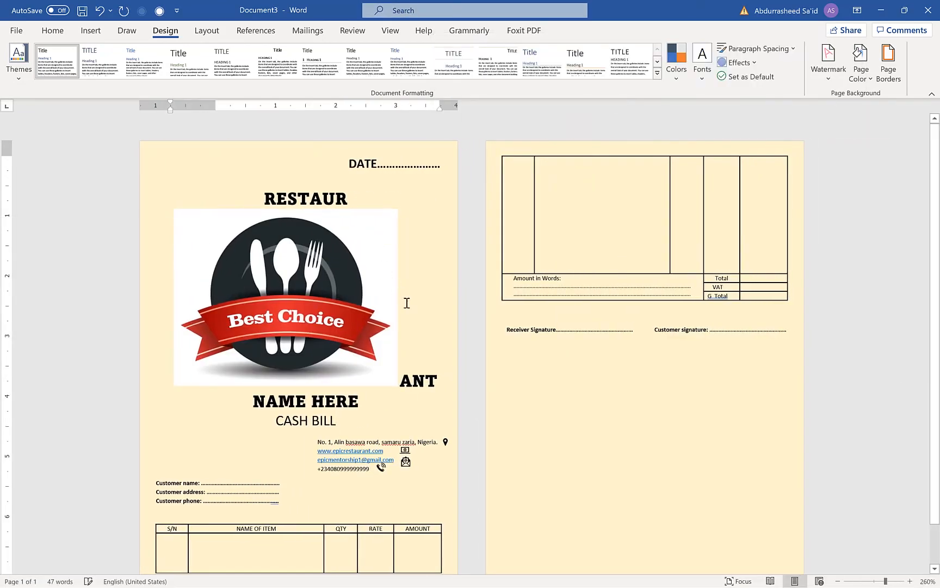
Remove the logo's white background, marking the upper edge of the dark plate as an area to keep
{"action": "left_click", "coordinate": [348, 310]}
{"action": "left_click", "coordinate": [26, 60]}
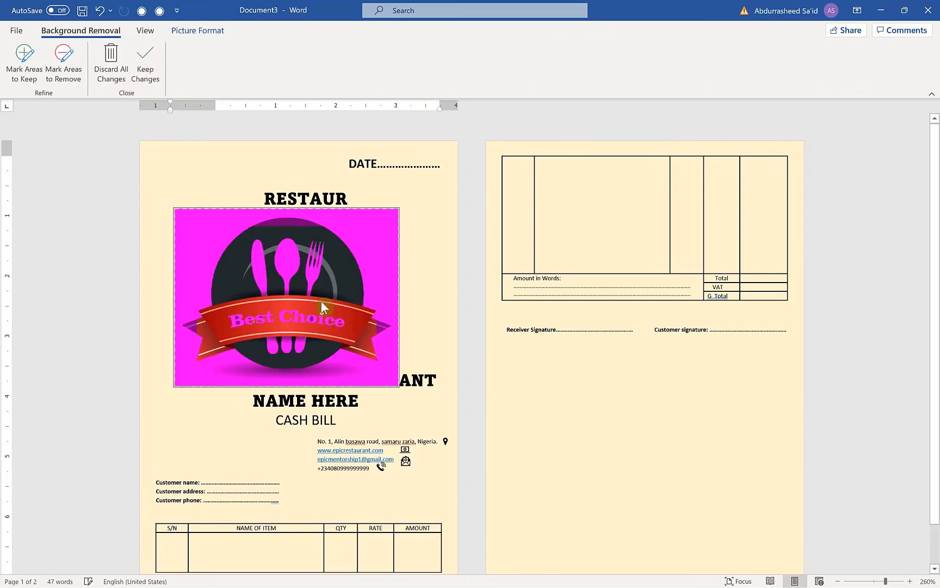
{"action": "left_click", "coordinate": [70, 71]}
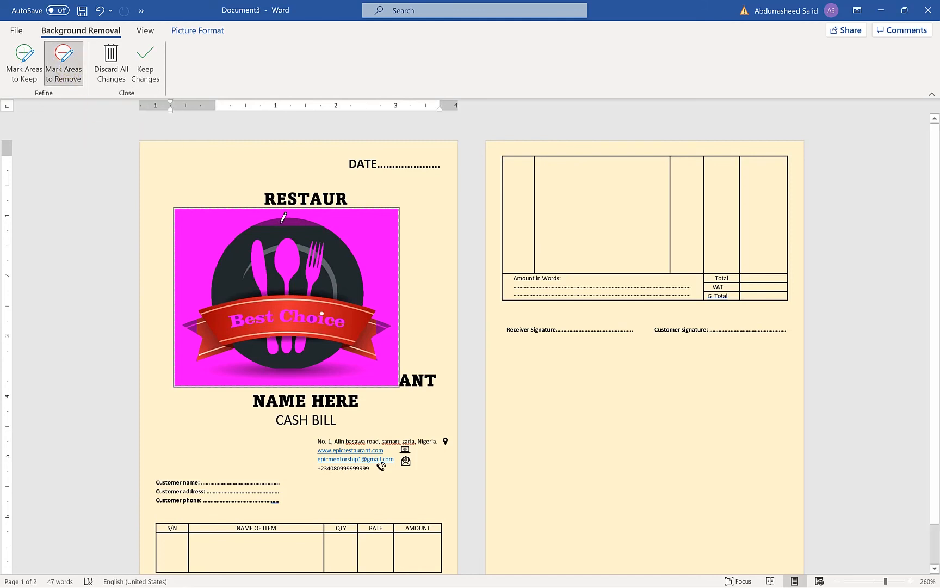
{"action": "left_click", "coordinate": [30, 53]}
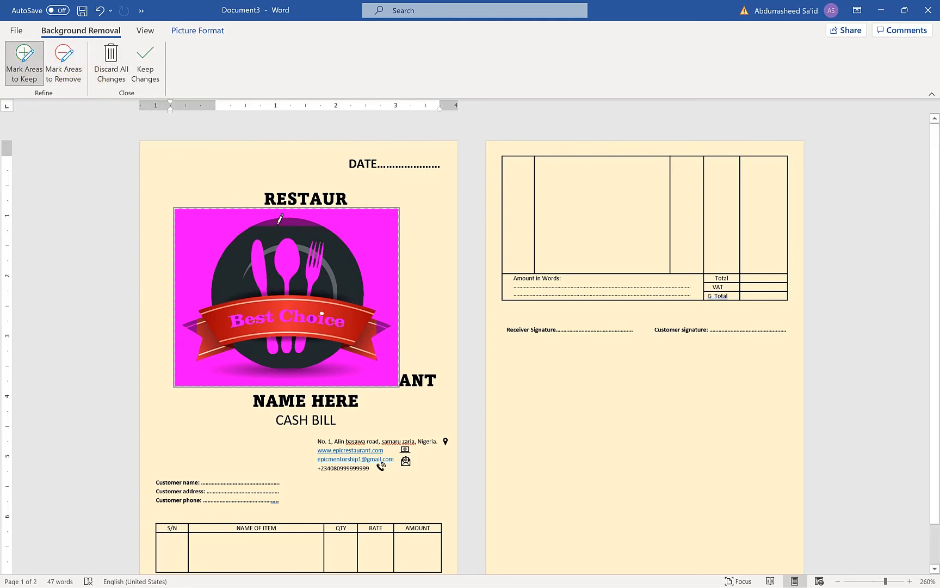
{"action": "left_click_drag", "start_coordinate": [275, 223], "coordinate": [301, 222]}
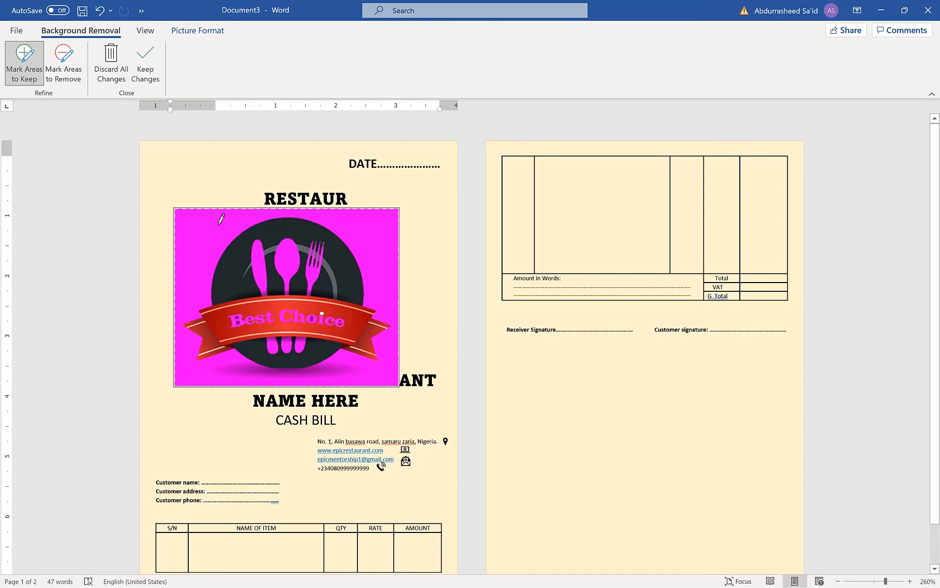
{"action": "left_click", "coordinate": [149, 62]}
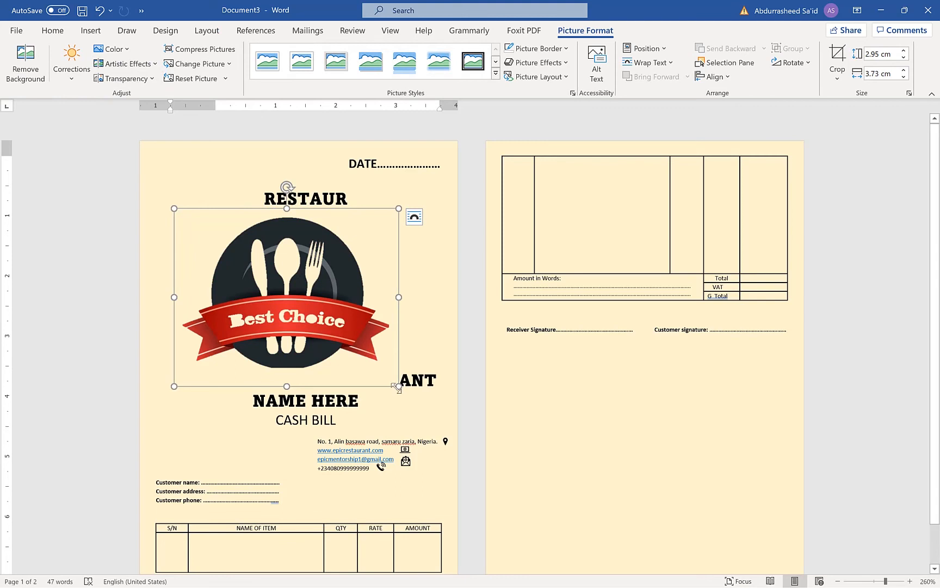
Refine the logo's background removal by marking the lower edge of the dark plate as an area to keep
{"action": "left_click", "coordinate": [27, 71]}
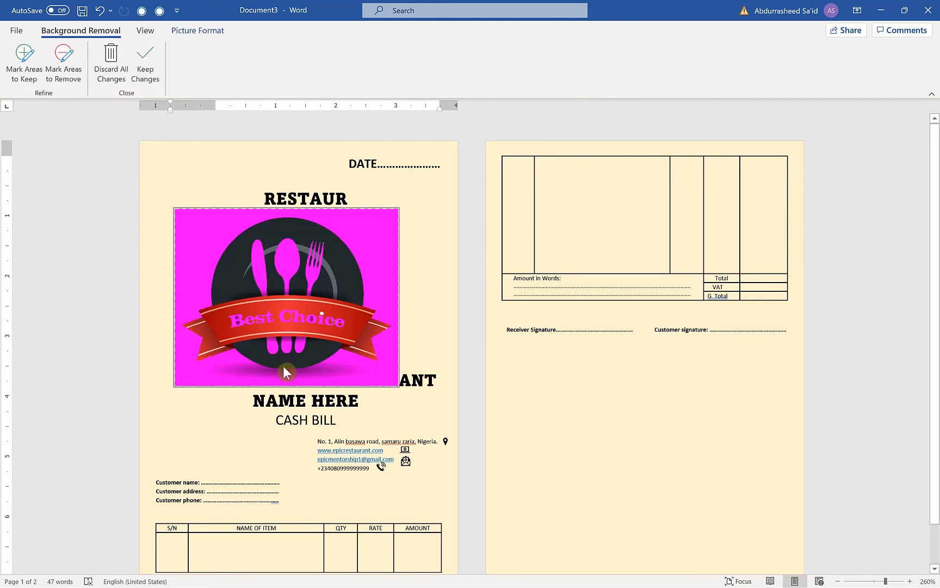
{"action": "left_click", "coordinate": [29, 68]}
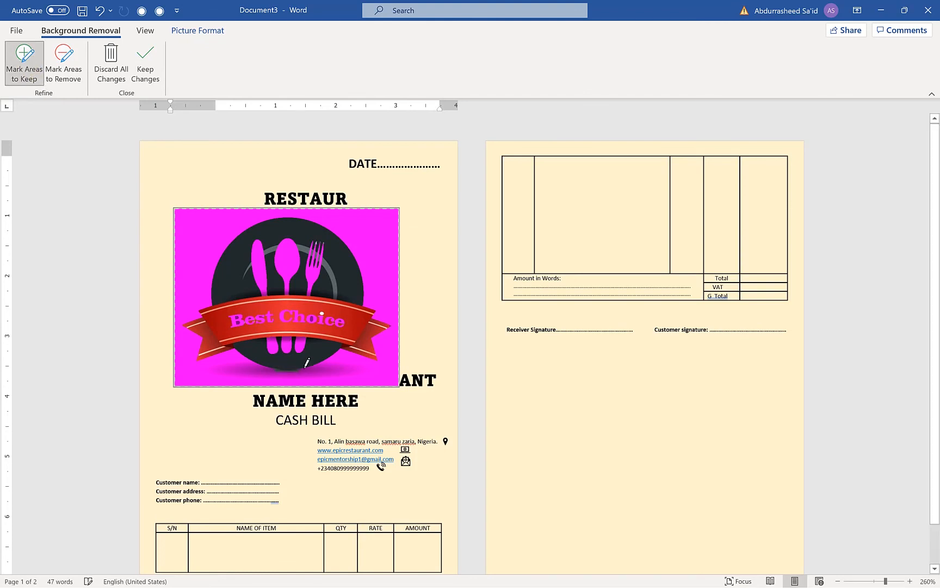
{"action": "left_click", "coordinate": [144, 64]}
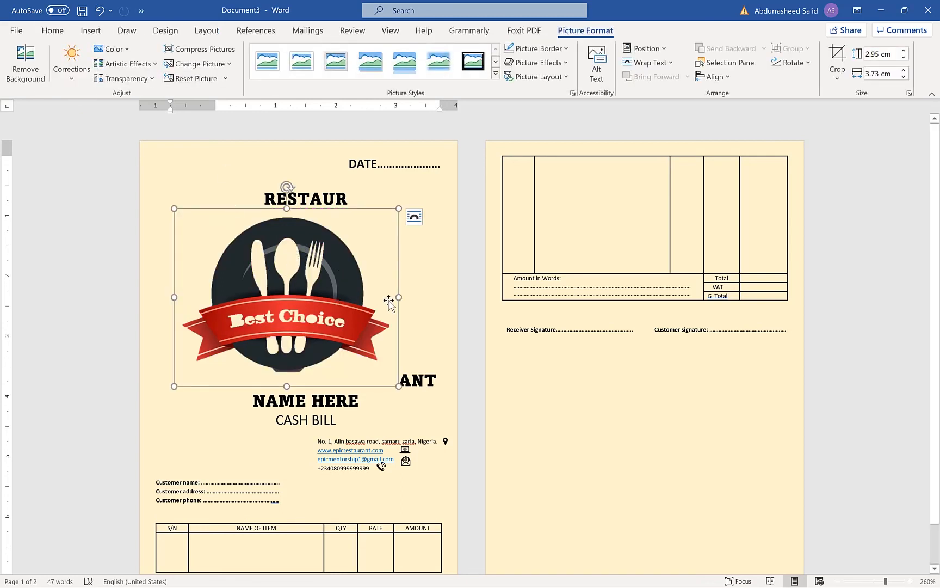
Shrink the logo to about 1.57 cm high by 1.98 cm wide and set its text wrapping to In Front of Text
{"action": "left_click", "coordinate": [379, 210]}
{"action": "left_click_drag", "start_coordinate": [395, 384], "coordinate": [294, 302]}
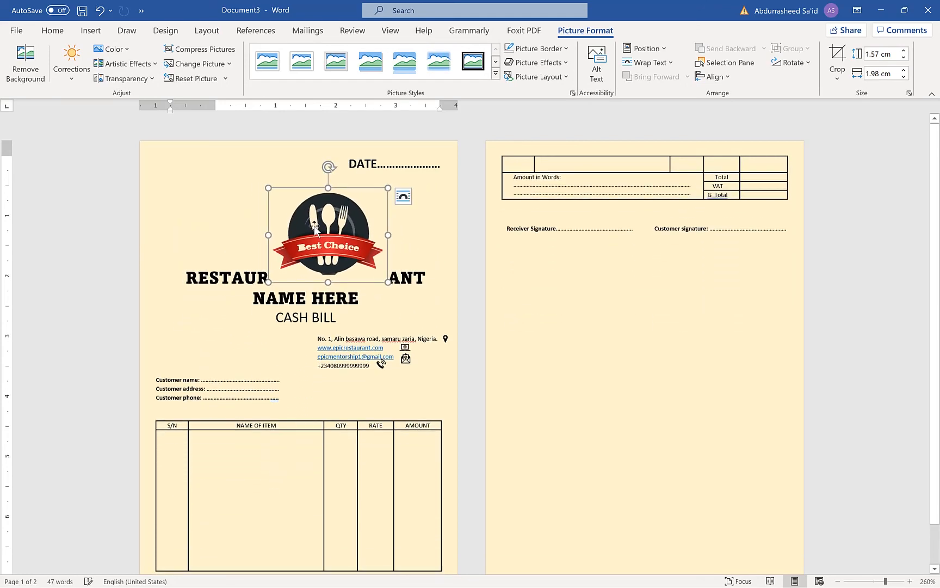
{"action": "left_click", "coordinate": [405, 195]}
{"action": "left_click", "coordinate": [486, 311]}
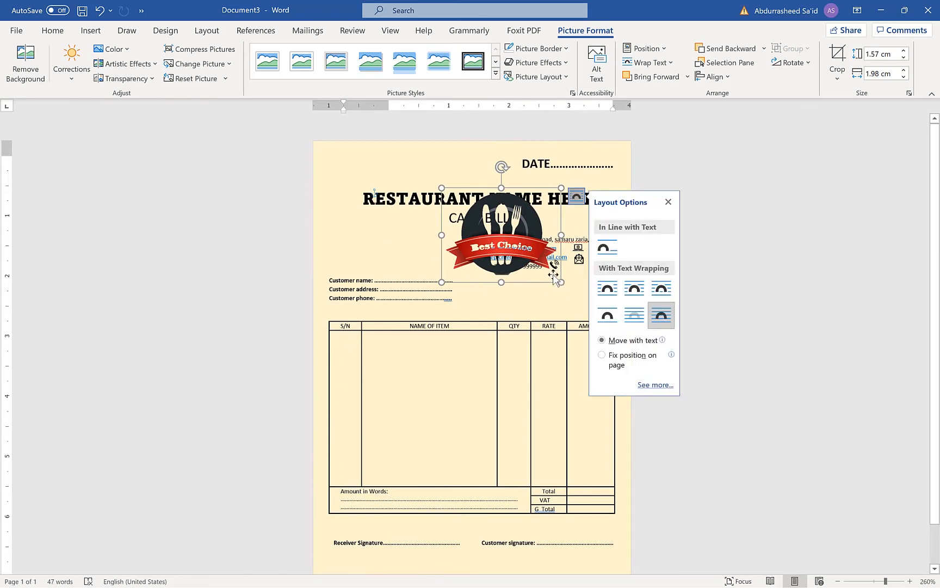
Shrink the logo to about 0.87 cm by 1.1 cm and place it above the customer fields, left of the CASH BILL heading
{"action": "left_click_drag", "start_coordinate": [561, 280], "coordinate": [398, 265]}
{"action": "left_click", "coordinate": [234, 185]}
{"action": "left_click", "coordinate": [333, 234]}
{"action": "left_click", "coordinate": [241, 222]}
{"action": "left_click", "coordinate": [352, 243]}
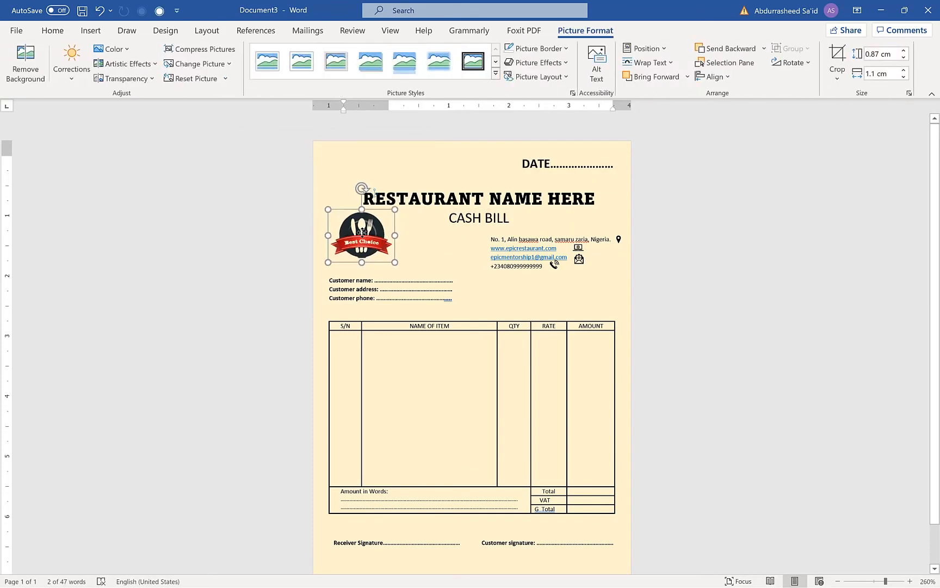
{"action": "left_click", "coordinate": [220, 248]}
{"action": "left_click", "coordinate": [204, 392]}
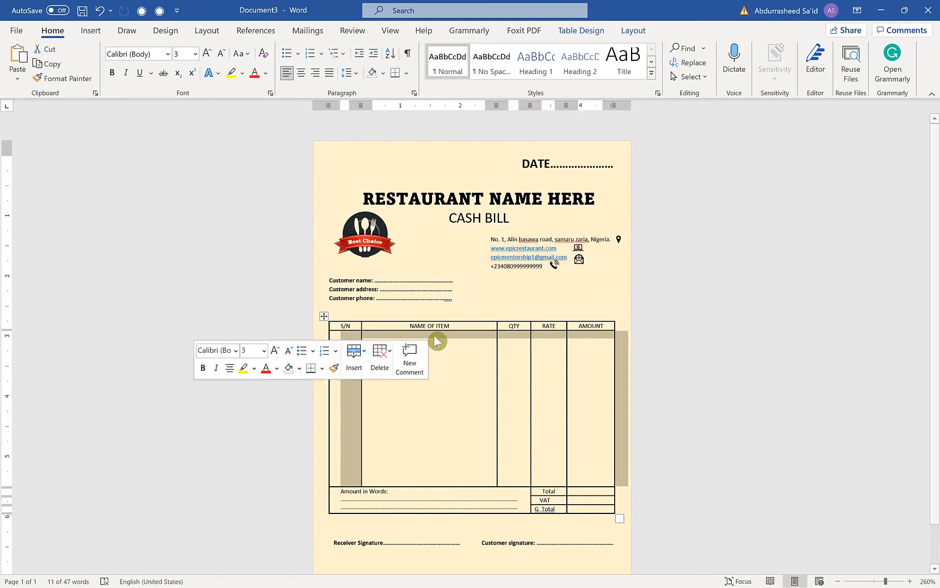
{"action": "left_click", "coordinate": [702, 292]}
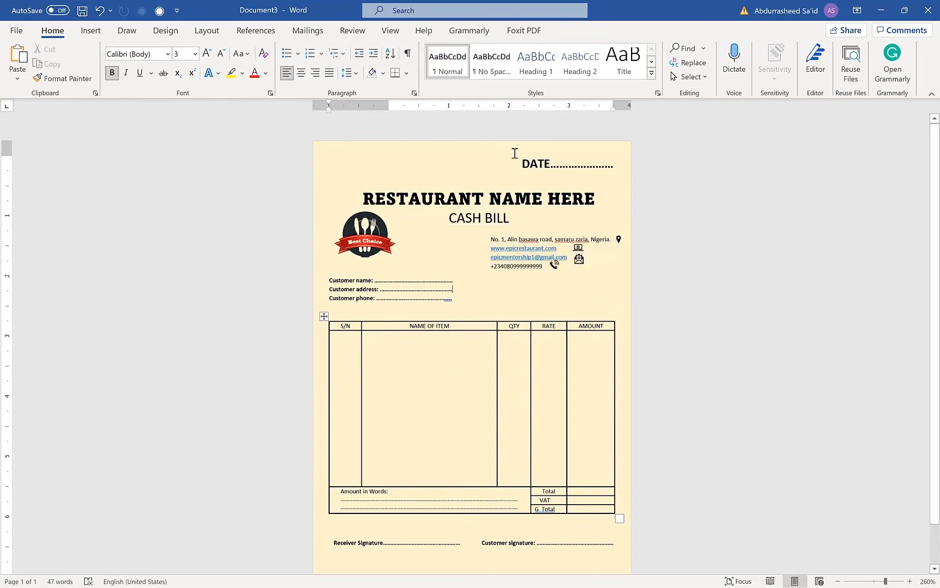
Save the bill as a PDF named receipt in the Documents folder, opening the published file for viewing
{"action": "left_click", "coordinate": [16, 30]}
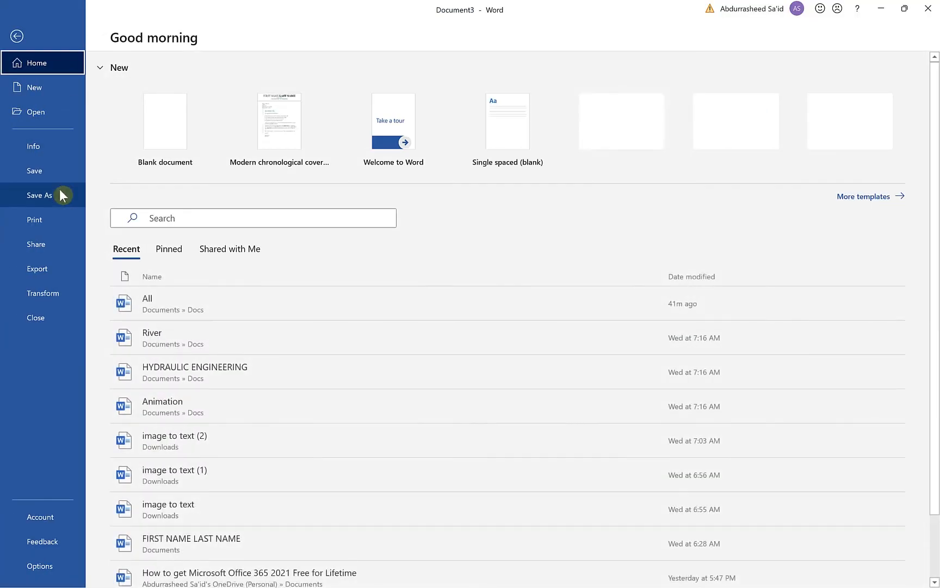
{"action": "left_click", "coordinate": [58, 193]}
{"action": "left_click", "coordinate": [235, 244]}
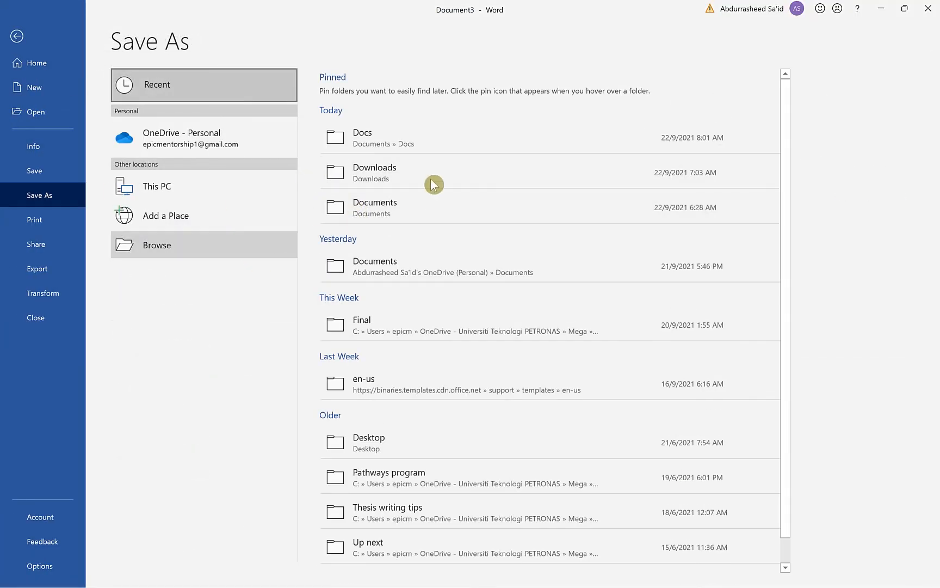
{"action": "left_click", "coordinate": [321, 351]}
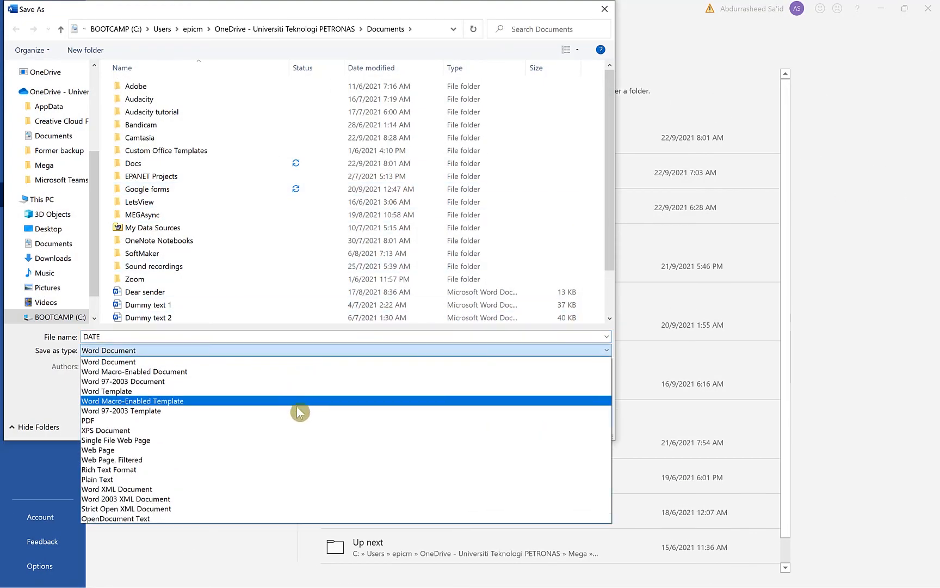
{"action": "left_click", "coordinate": [289, 419]}
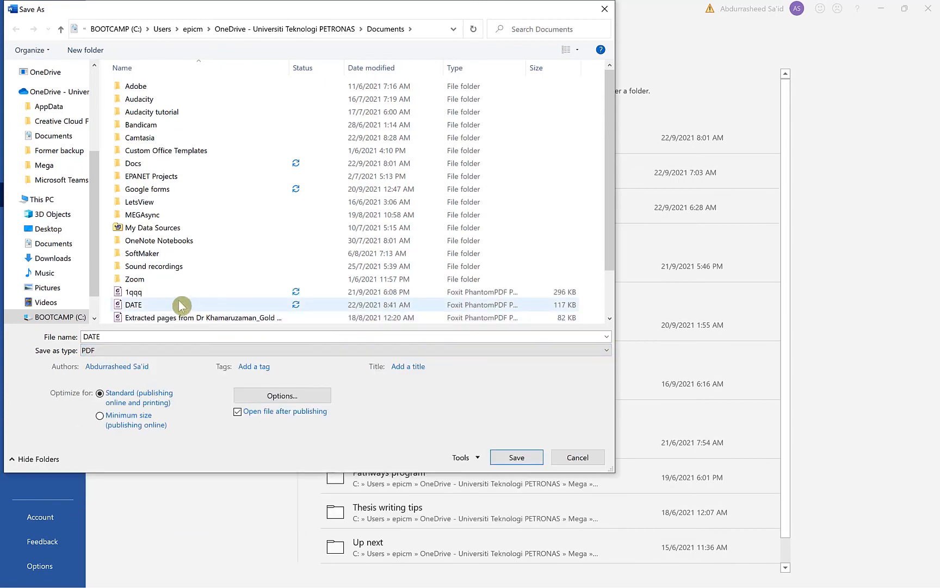
{"action": "left_click", "coordinate": [212, 336]}
{"action": "type", "text": "rece"}
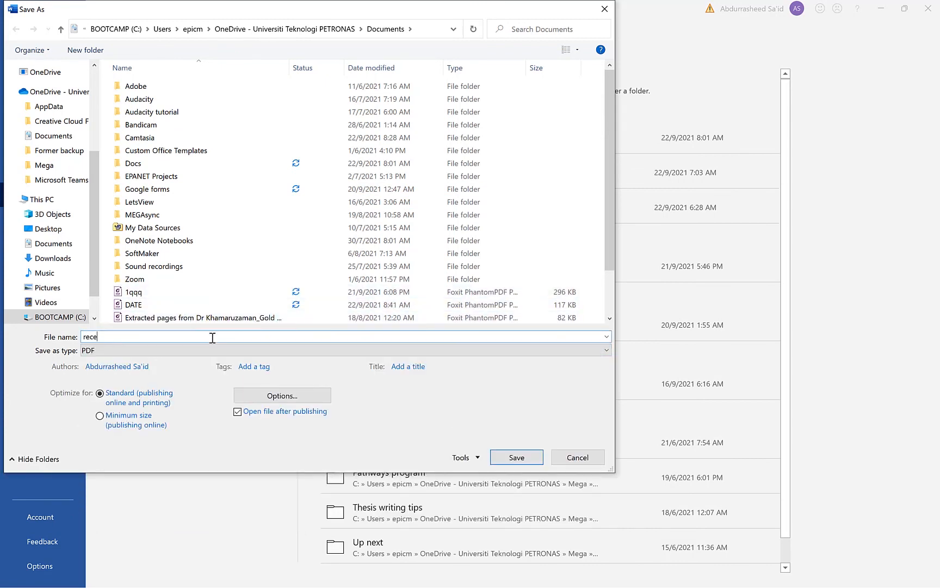
{"action": "type", "text": "ipt"}
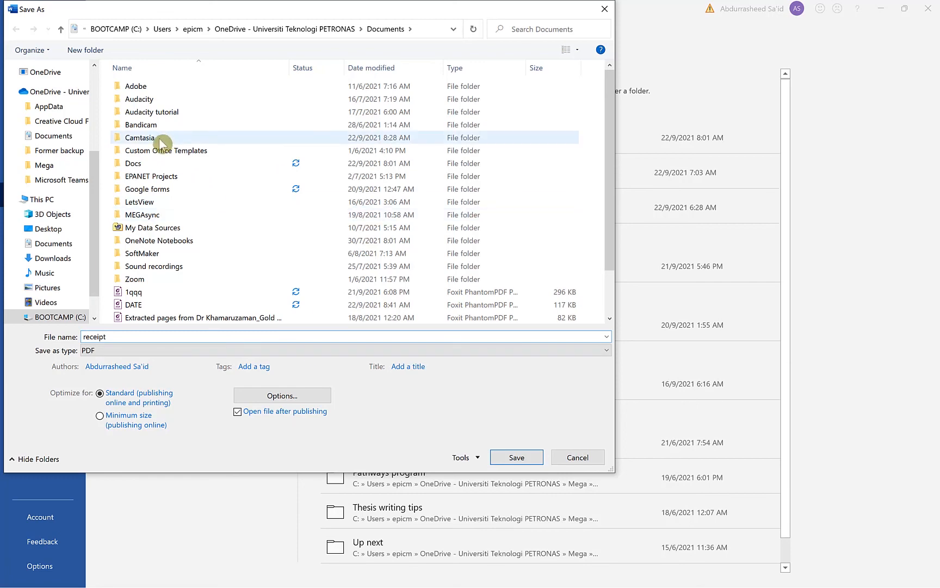
{"action": "left_click", "coordinate": [498, 461]}
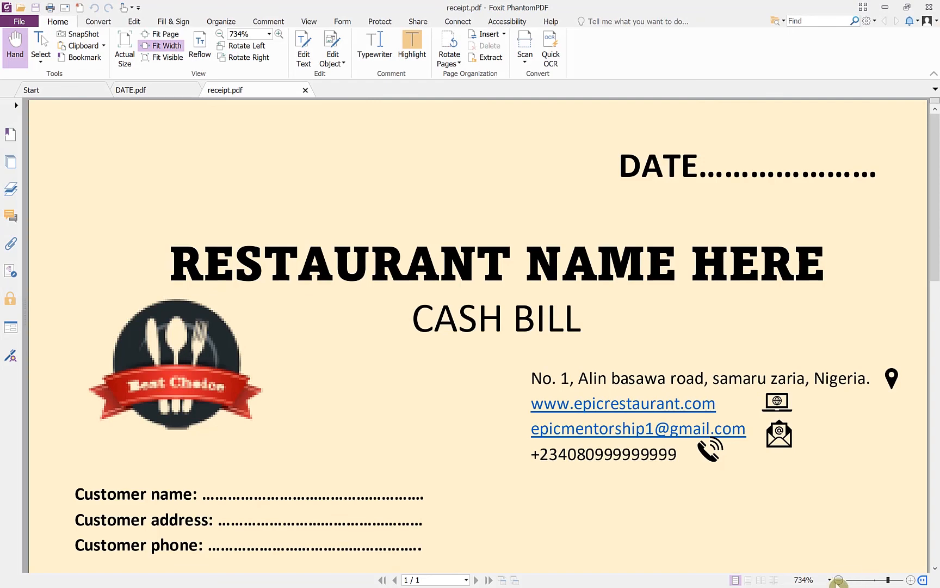
{"action": "left_click", "coordinate": [838, 581]}
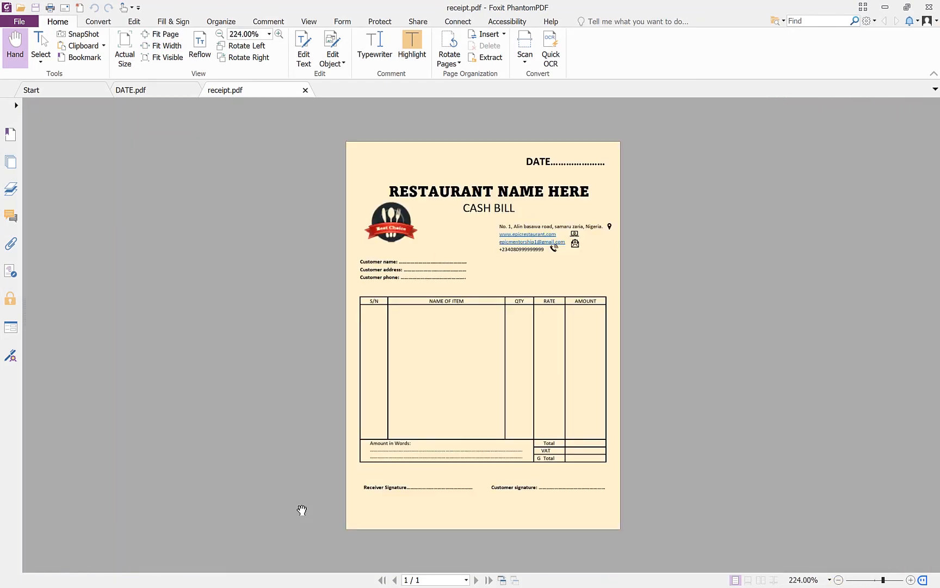